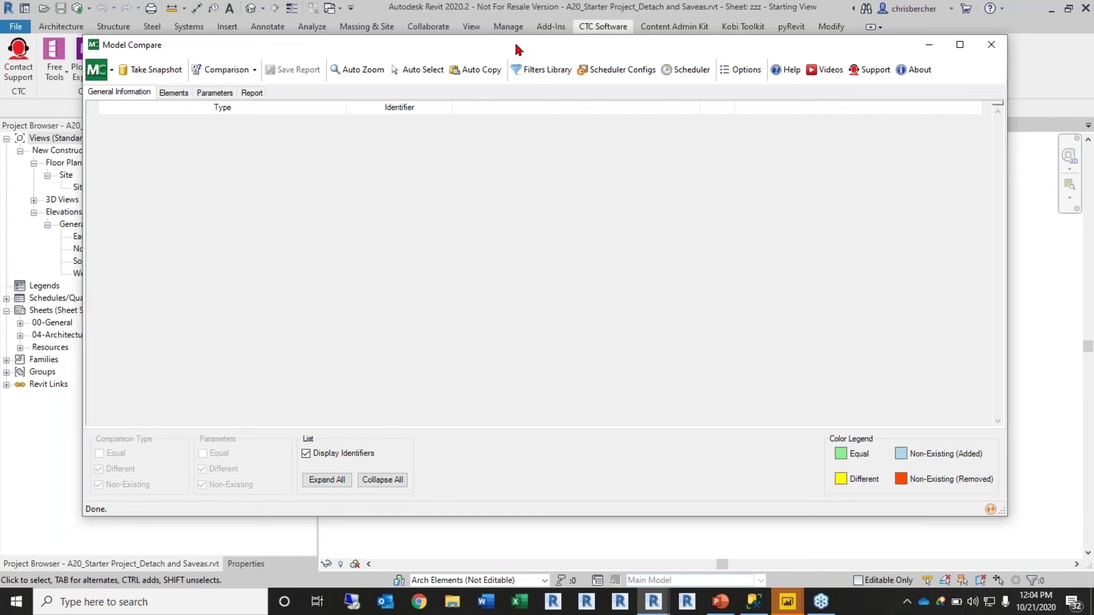
Step: Start a new project snapshot and select Analytical Beam Tags among the categories
mouse_move(518, 50)
mouse_down()
mouse_move(531, 52)
mouse_move(530, 41)
mouse_move(516, 41)
mouse_move(787, 472)
mouse_move(523, 441)
mouse_move(509, 36)
mouse_up()
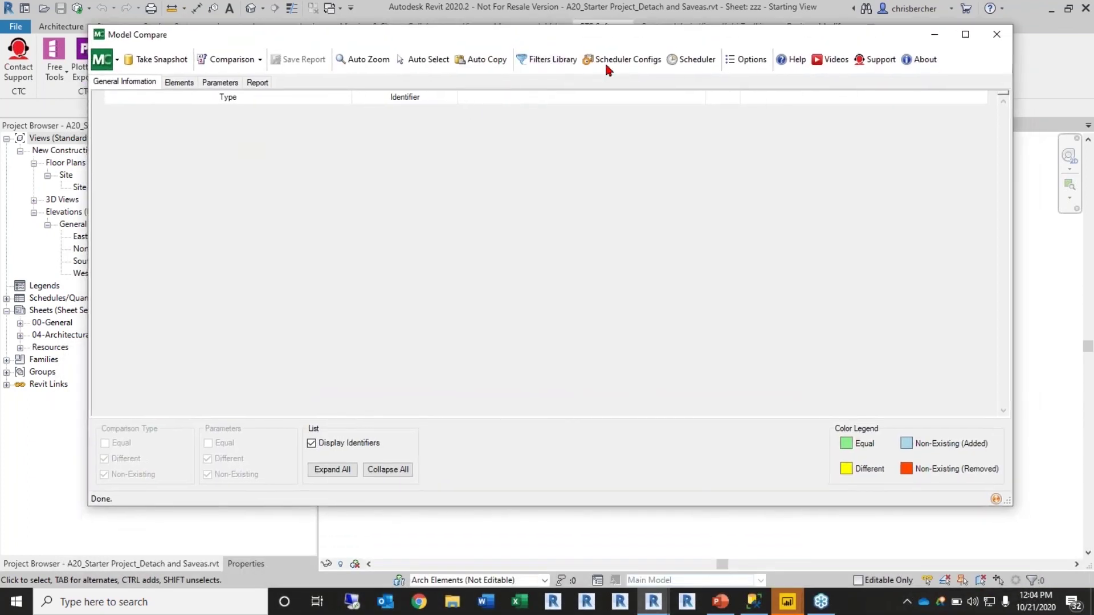
click(140, 68)
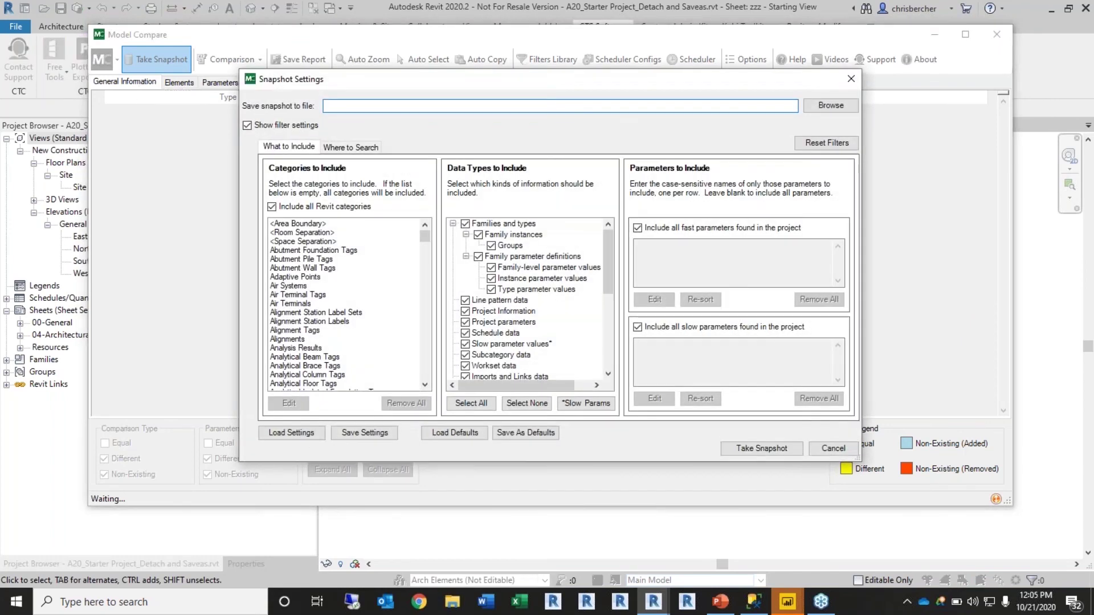
drag(491, 71, 477, 82)
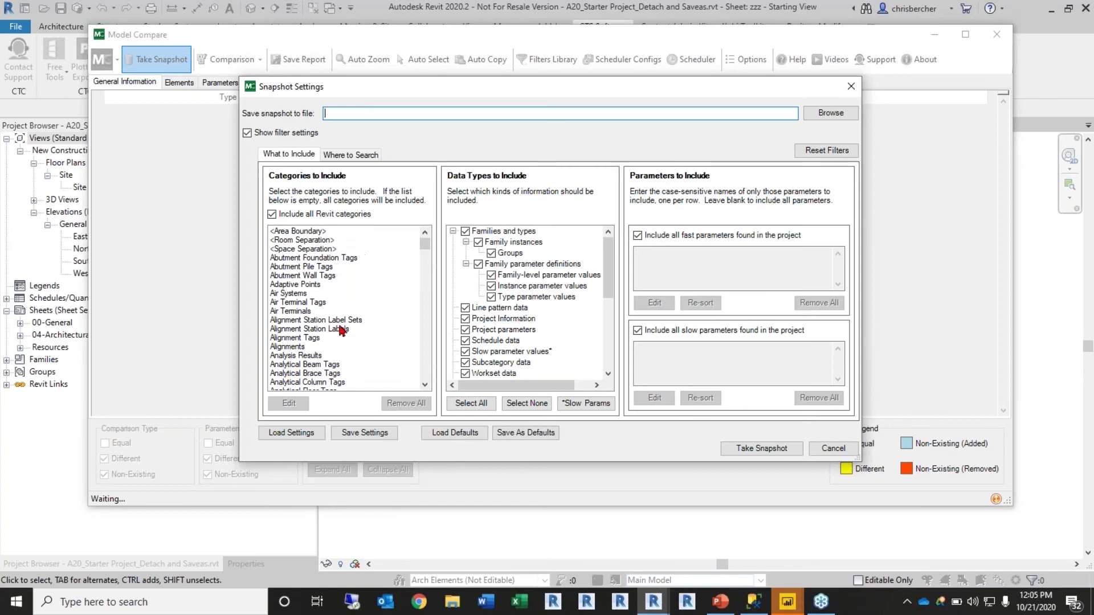
scroll(342, 336, down, 1)
click(320, 339)
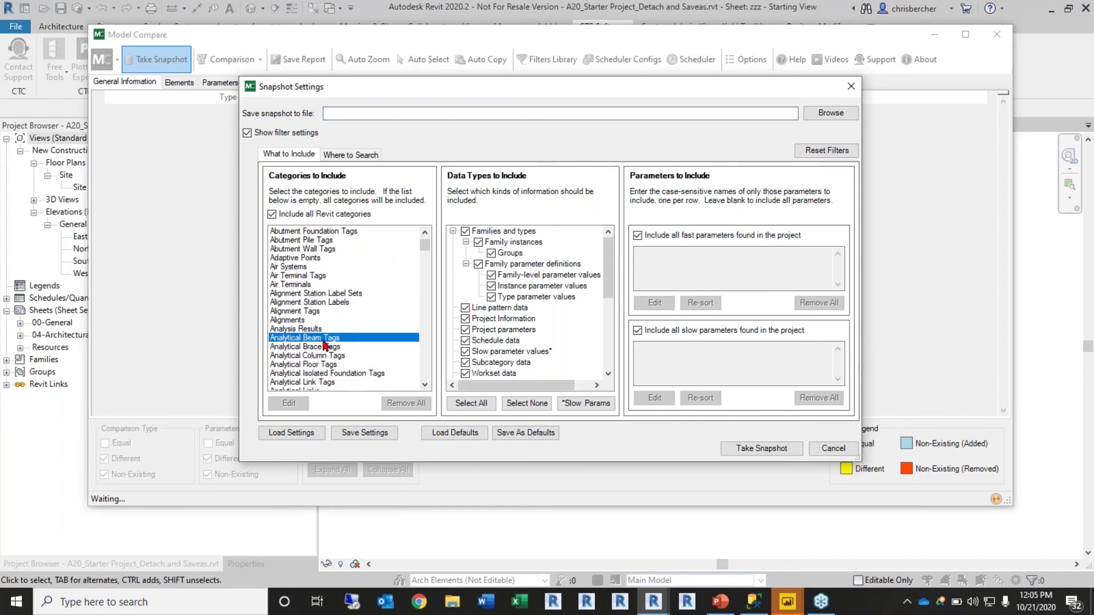
Step: Select Project Information, Project parameters, Imports and Links, and Warnings data types, then view Where to Search
scroll(320, 343, down, 2)
scroll(316, 357, down, 8)
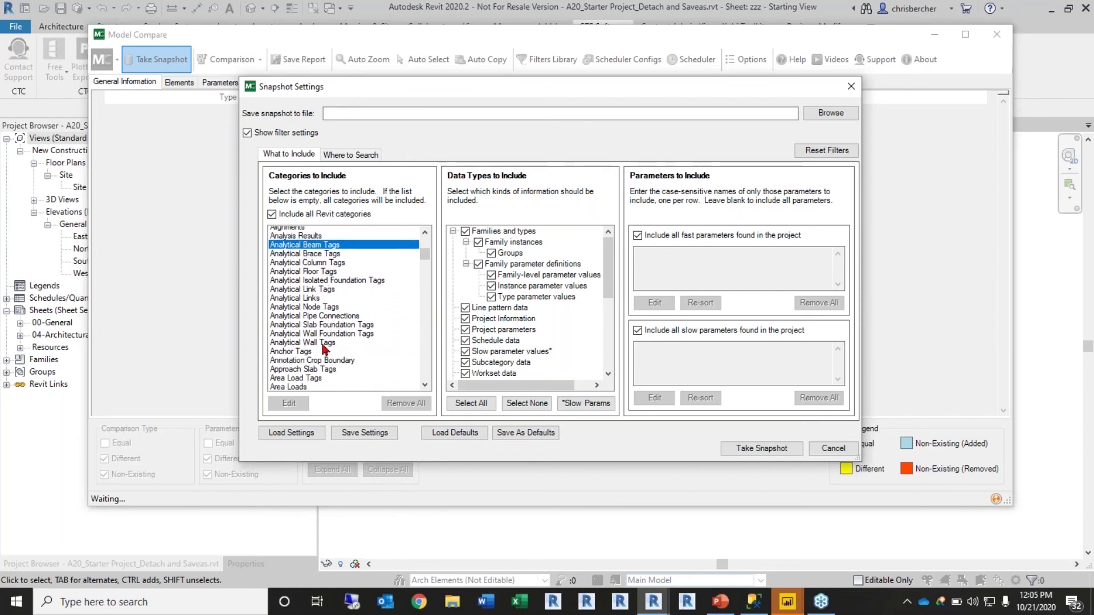
scroll(300, 334, down, 6)
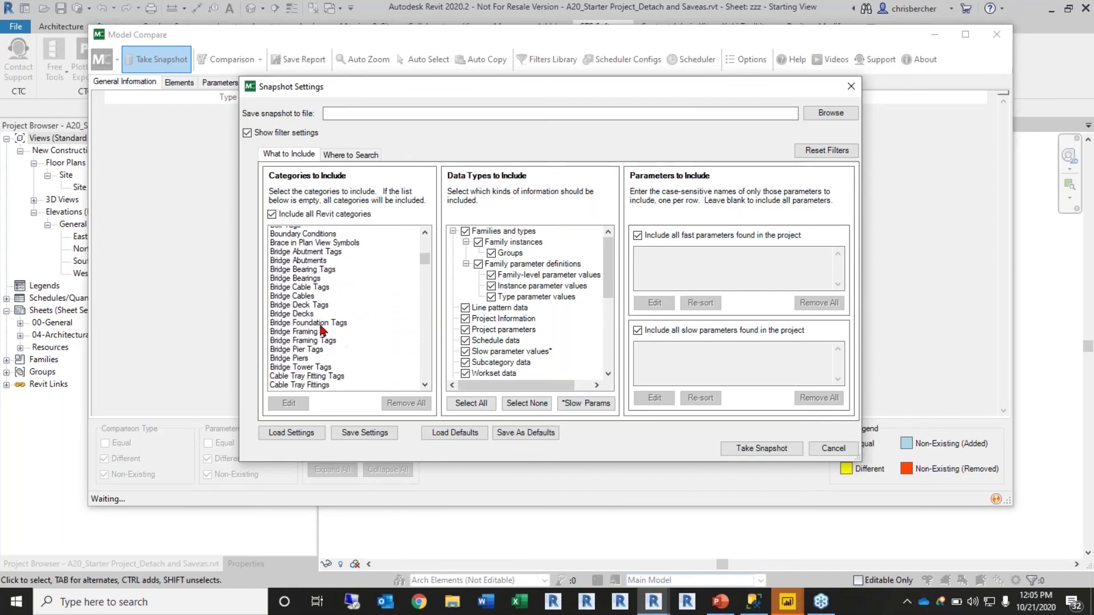
scroll(359, 336, down, 18)
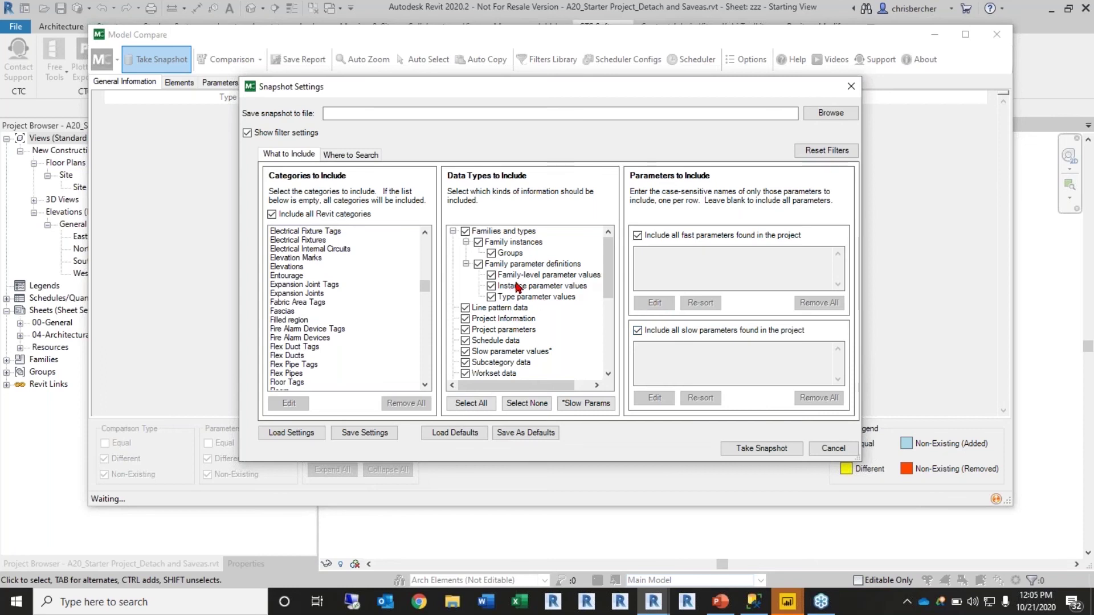
click(496, 321)
click(491, 332)
scroll(499, 356, down, 1)
click(504, 351)
click(505, 365)
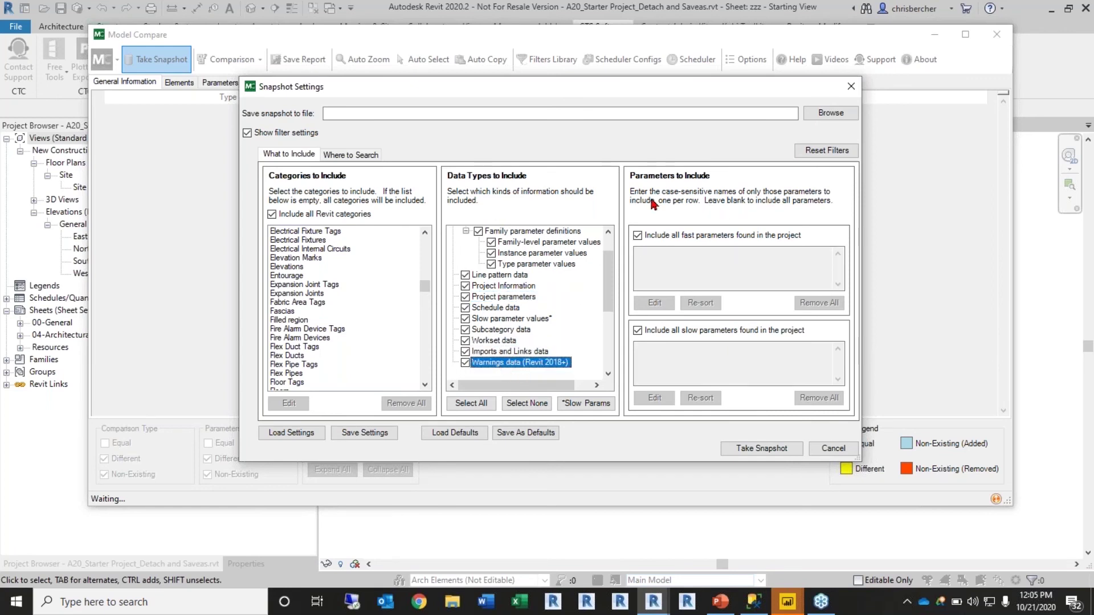
click(344, 154)
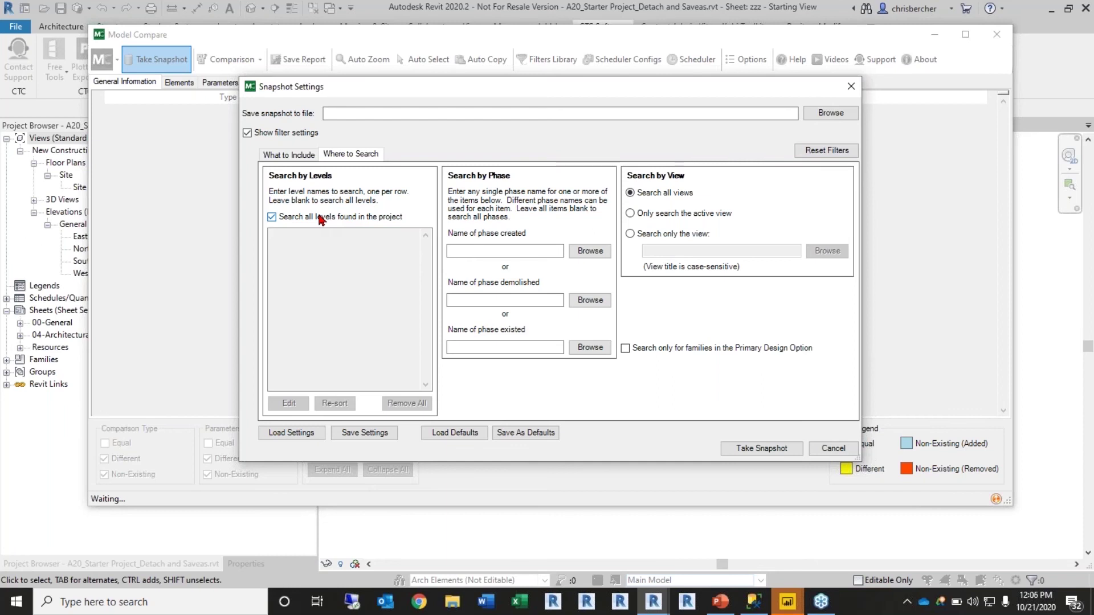
Step: Return to the What to Include tab of Snapshot Settings
click(285, 156)
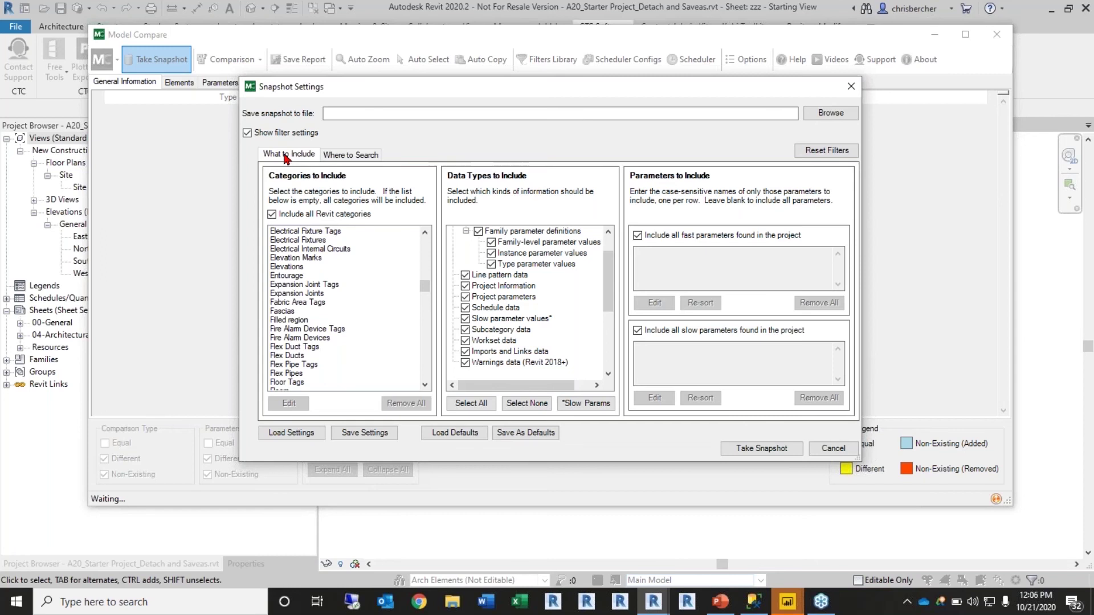
Step: Turn off Include all Revit categories and edit the individual category list
drag(473, 85, 472, 102)
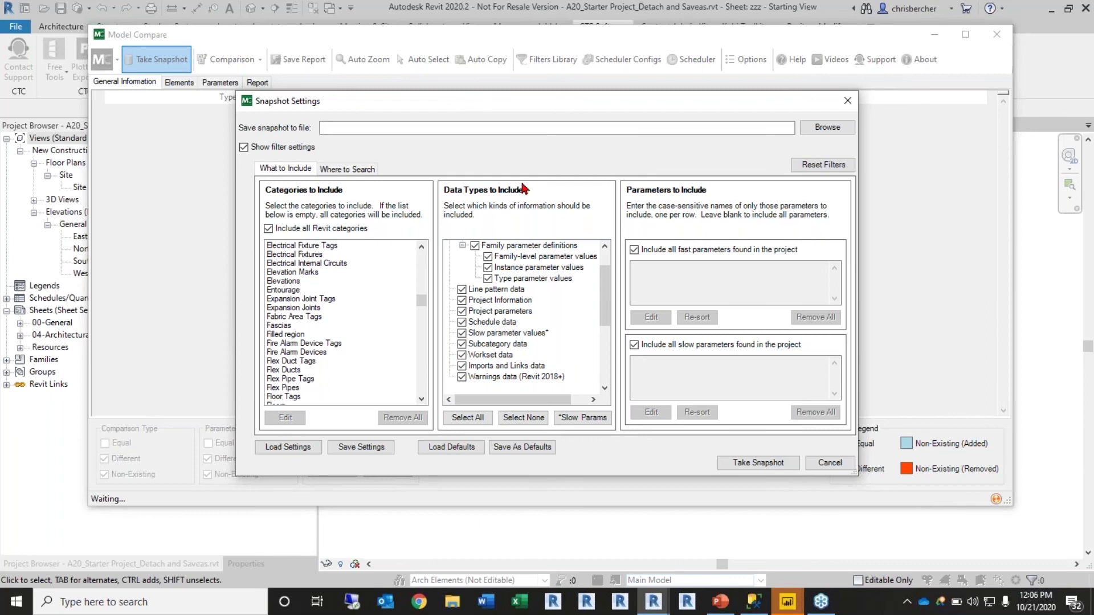
drag(548, 108, 556, 61)
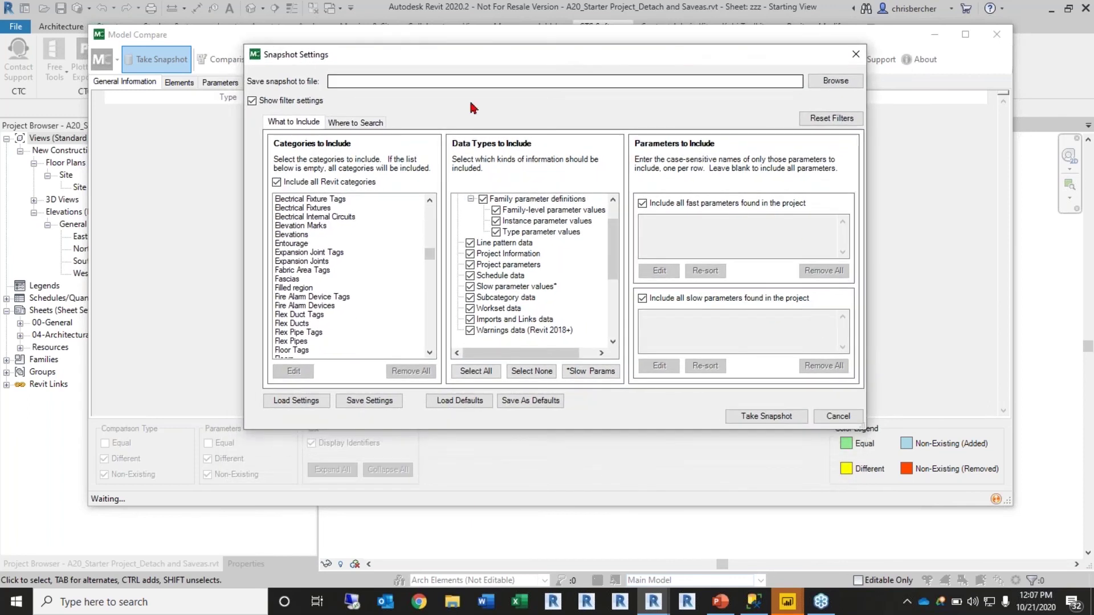
drag(455, 51, 436, 65)
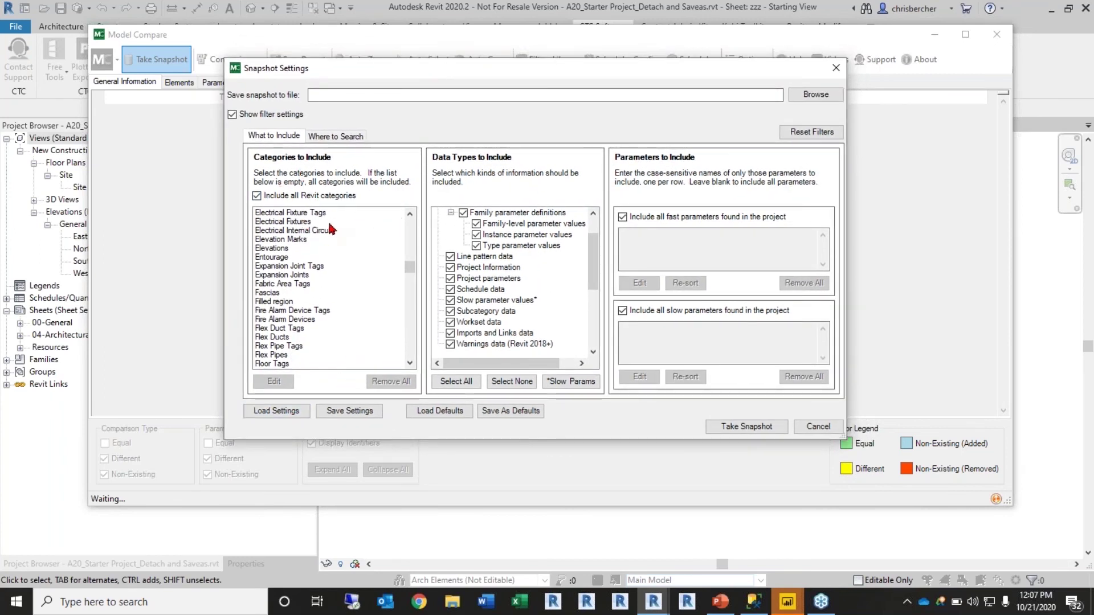
click(257, 196)
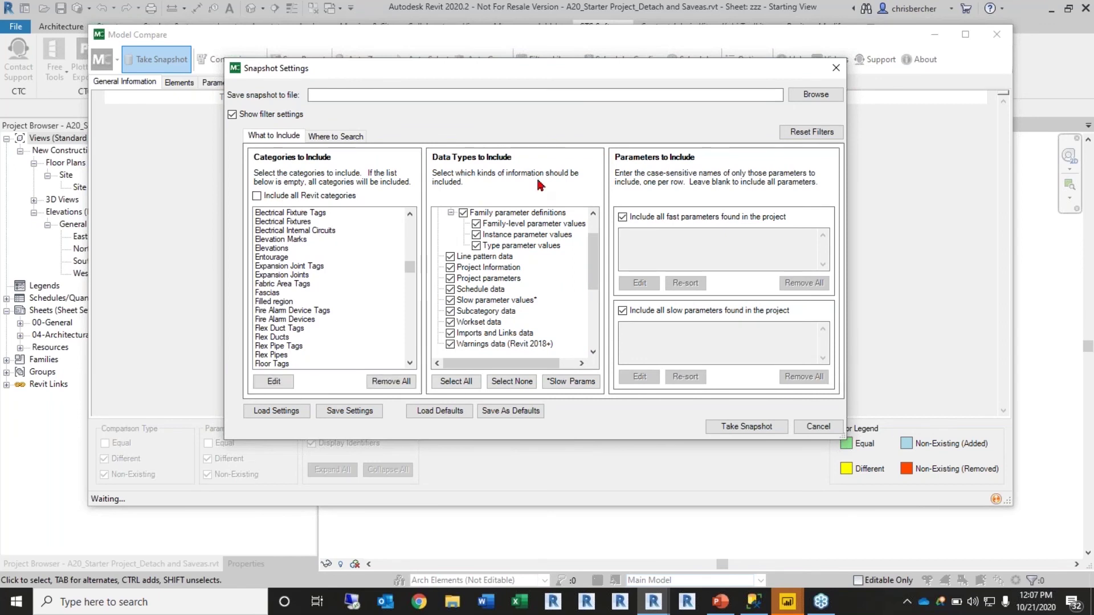
click(275, 381)
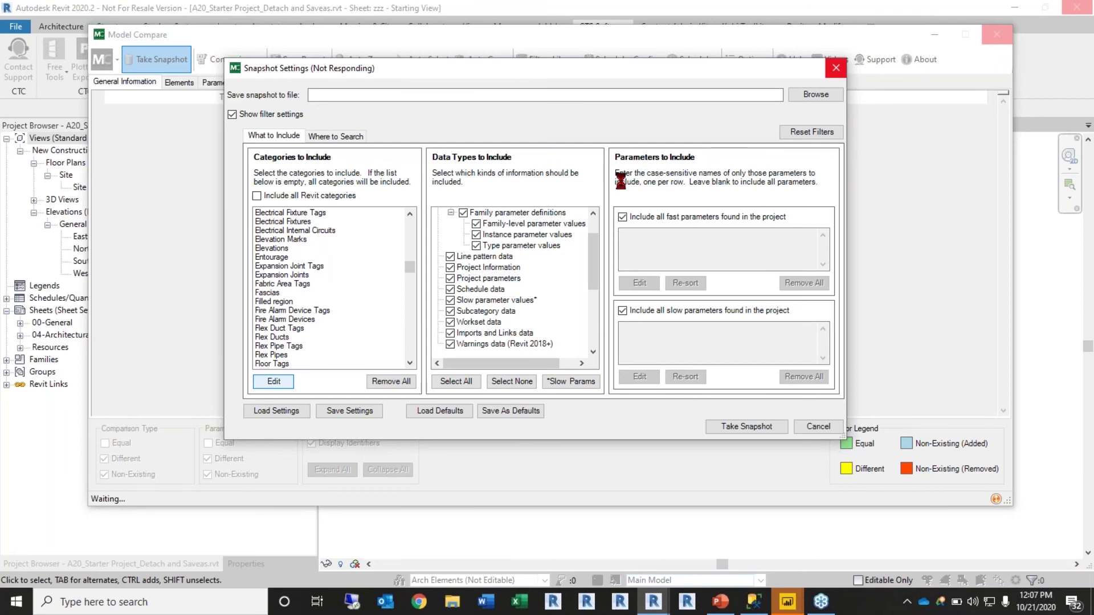
mouse_move(541, 77)
mouse_down()
mouse_move(565, 68)
mouse_move(525, 70)
mouse_move(545, 72)
mouse_up()
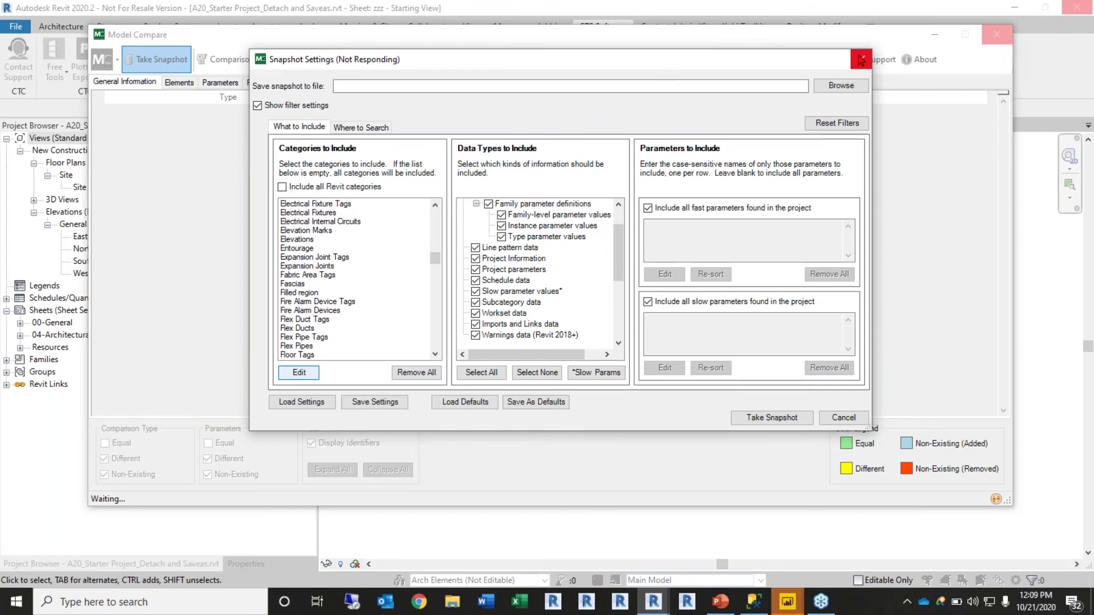
Step: Keep waiting on the unresponsive Snapshot Settings dialog, then bring up the taskbar menu
drag(618, 59, 542, 102)
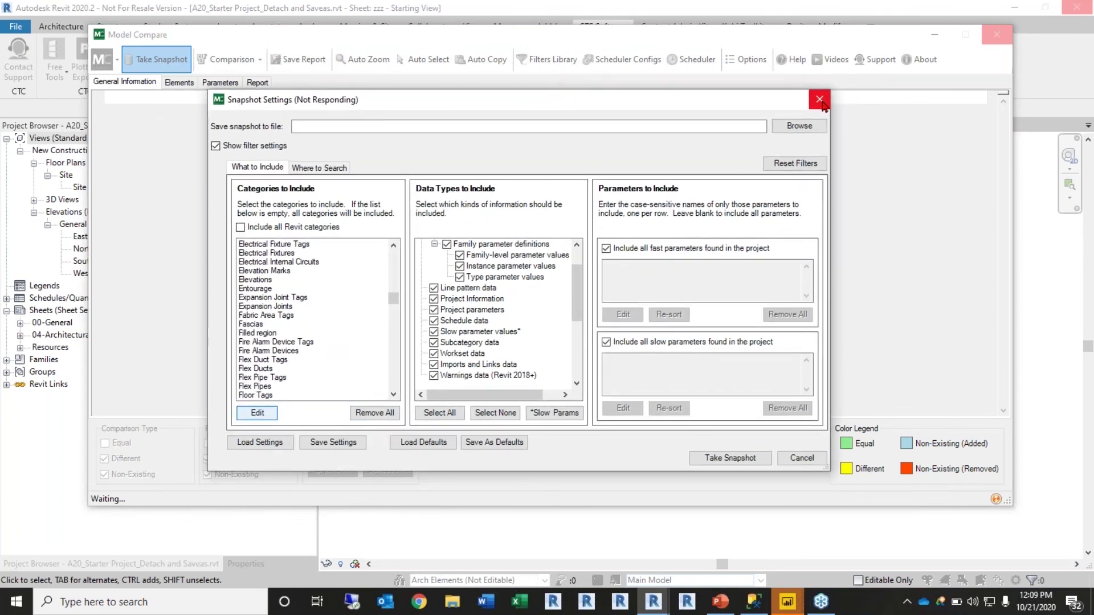
drag(749, 107, 800, 90)
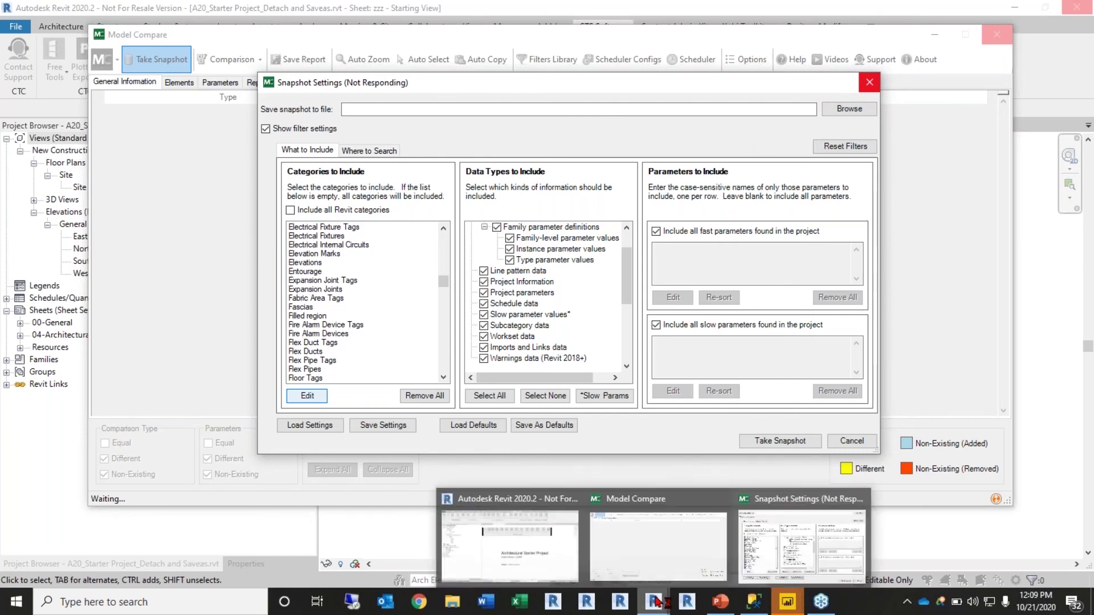
click(556, 308)
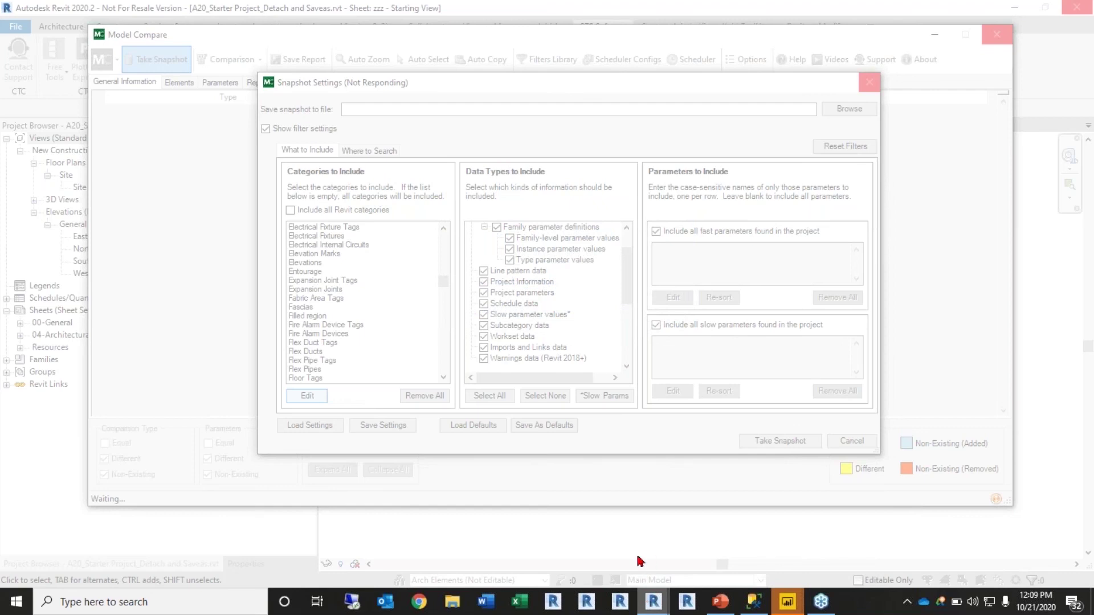
right_click(866, 613)
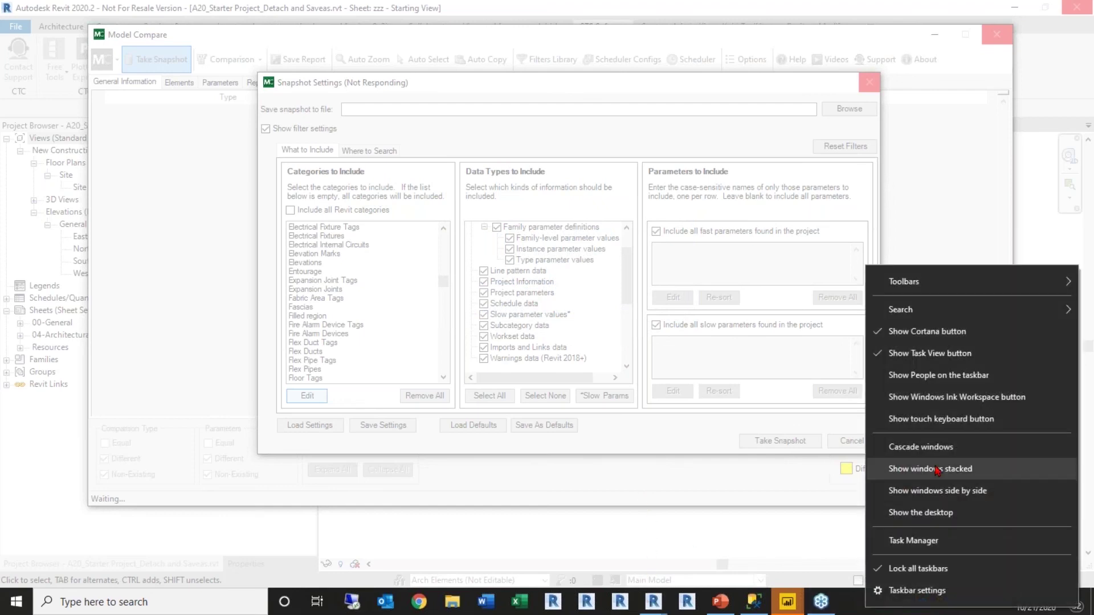
Step: End the frozen Autodesk Revit task in Task Manager
click(889, 540)
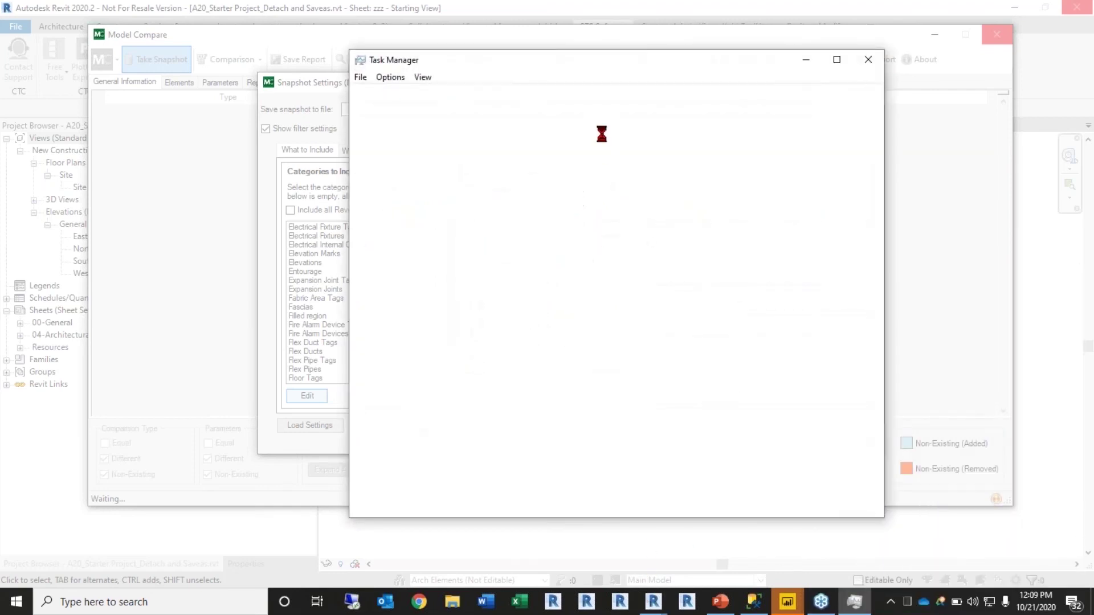
click(399, 175)
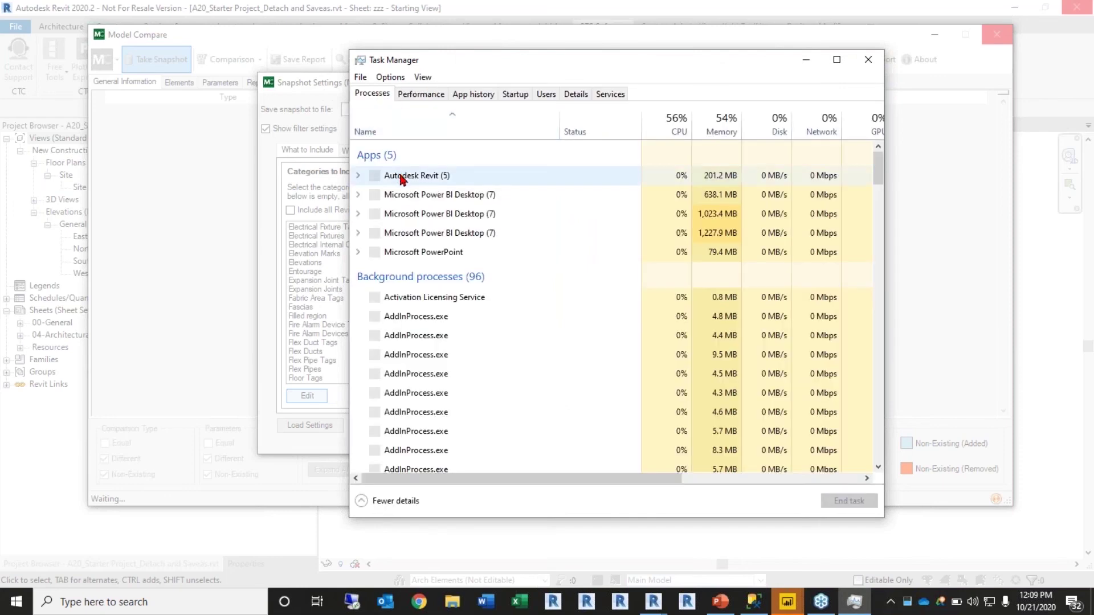
click(848, 501)
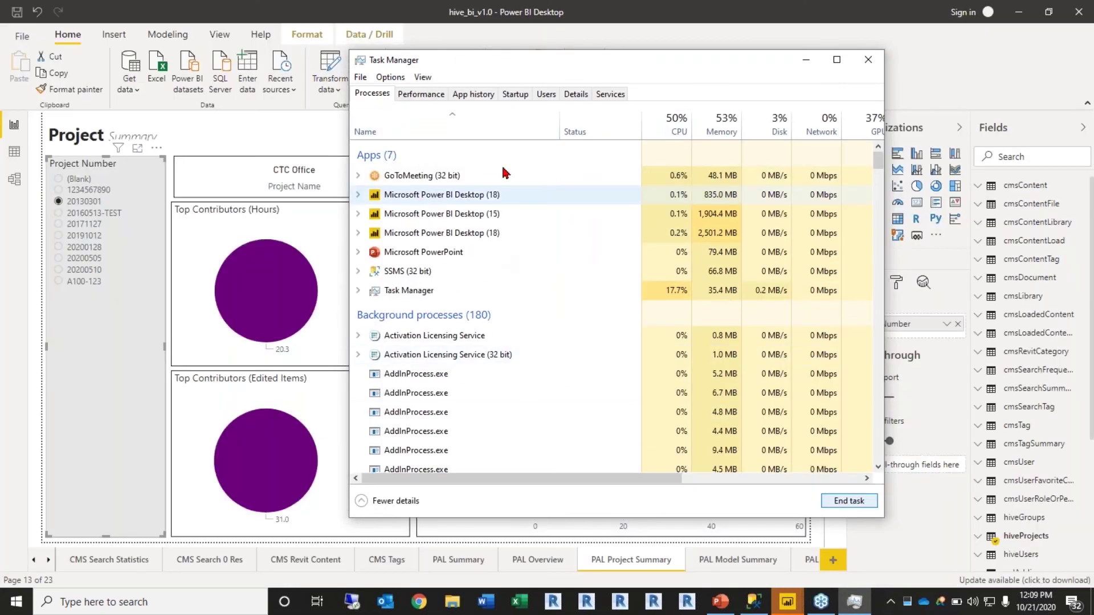
click(807, 60)
Step: Restart Revit and minimize both Power BI report windows
click(652, 603)
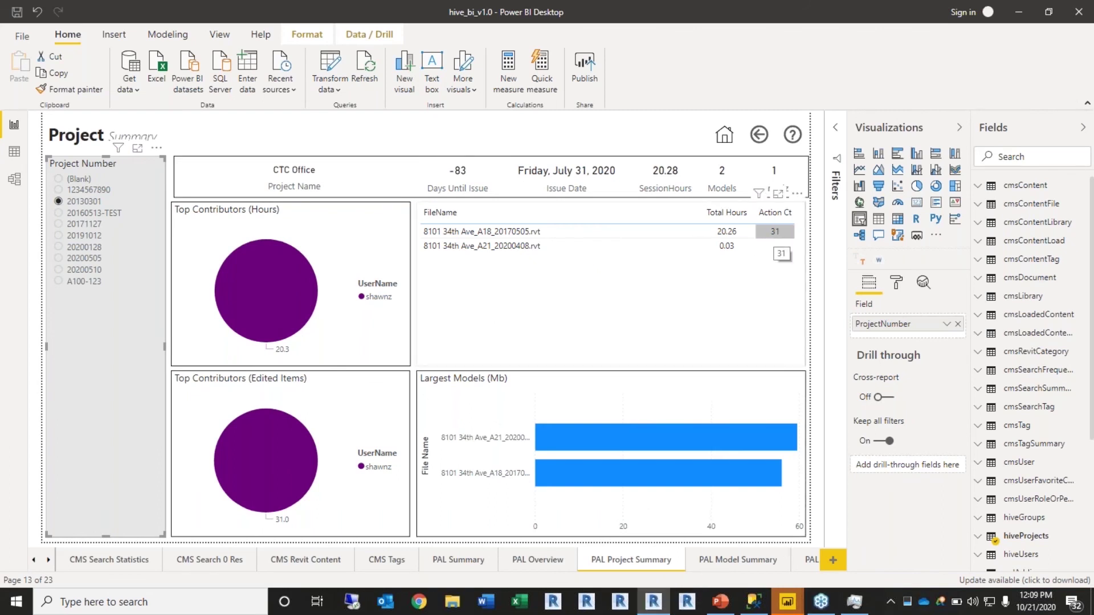
click(1019, 12)
click(1019, 12)
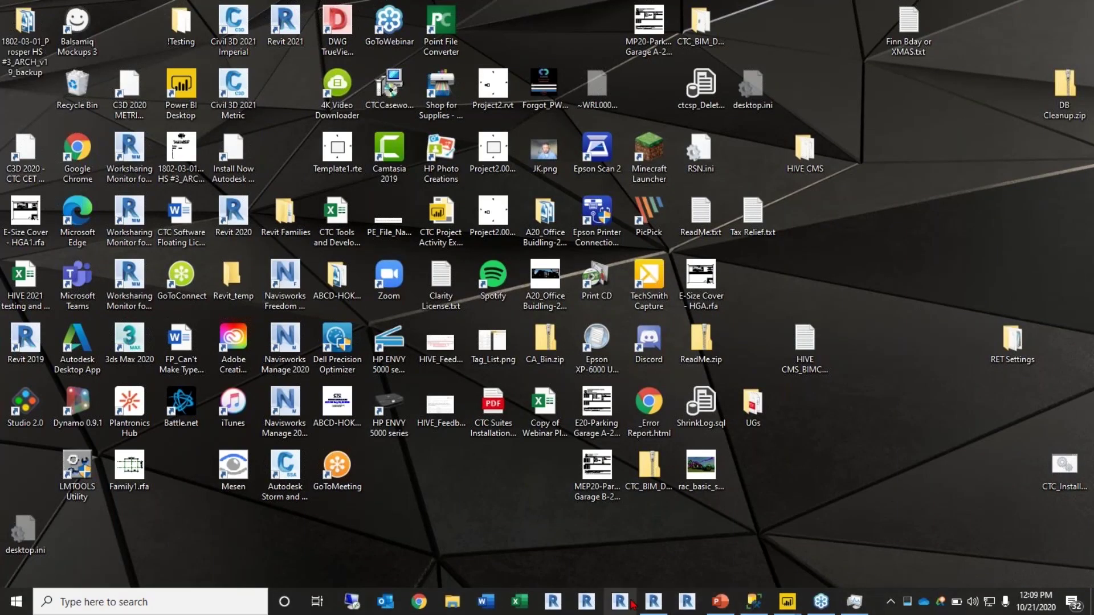
click(654, 602)
Step: Overwrite the local copy, open worksets CAD Link through Shared Levels and Grids, ignoring missing references
click(518, 270)
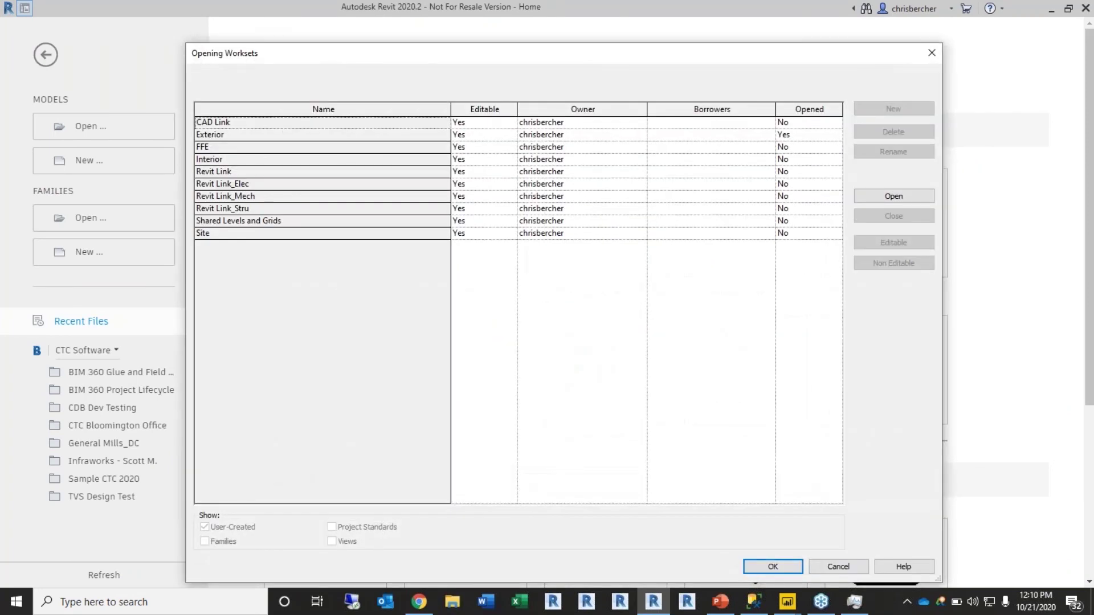
click(366, 122)
shift+click(239, 220)
click(926, 197)
click(769, 567)
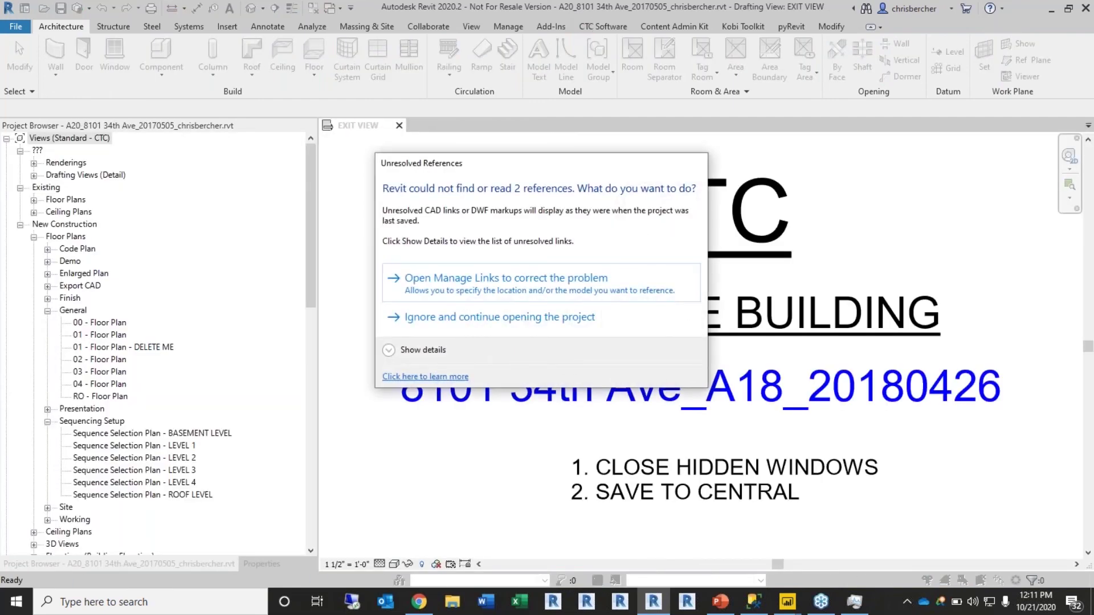
click(439, 329)
Step: Launch Model Compare, start a snapshot despite unsaved changes, and browse for saved settings
click(615, 27)
mouse_move(636, 61)
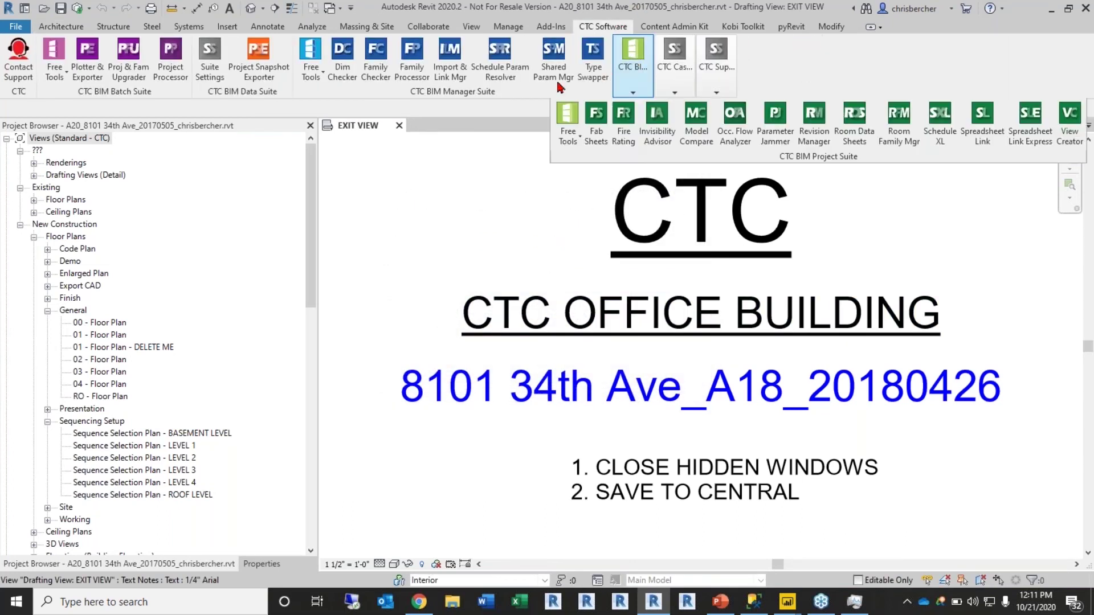
mouse_move(628, 57)
mouse_down()
mouse_move(486, 193)
mouse_move(384, 190)
mouse_up()
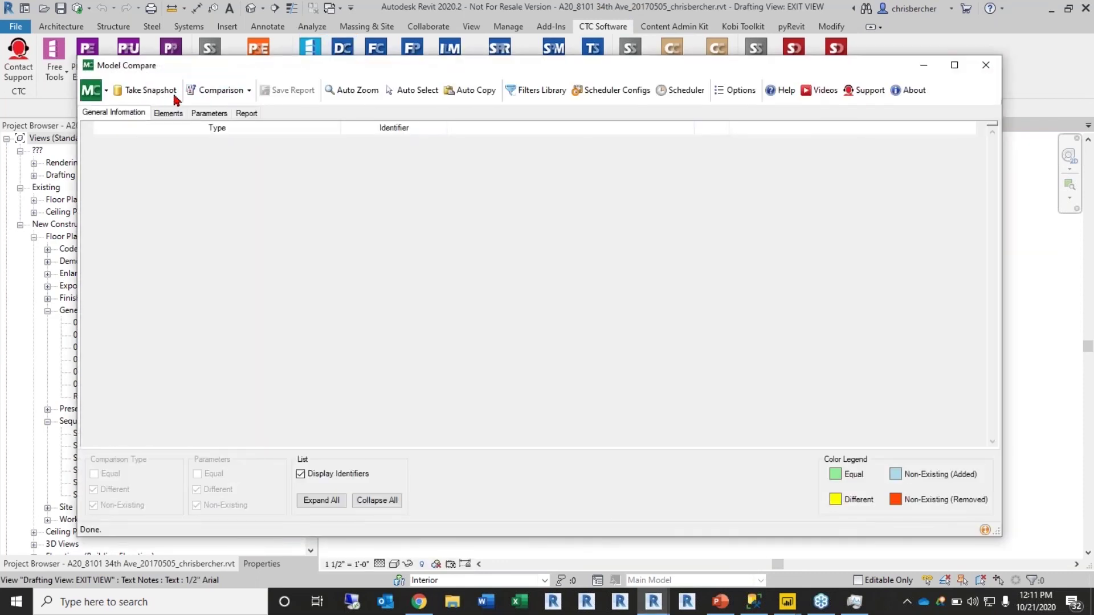
click(140, 92)
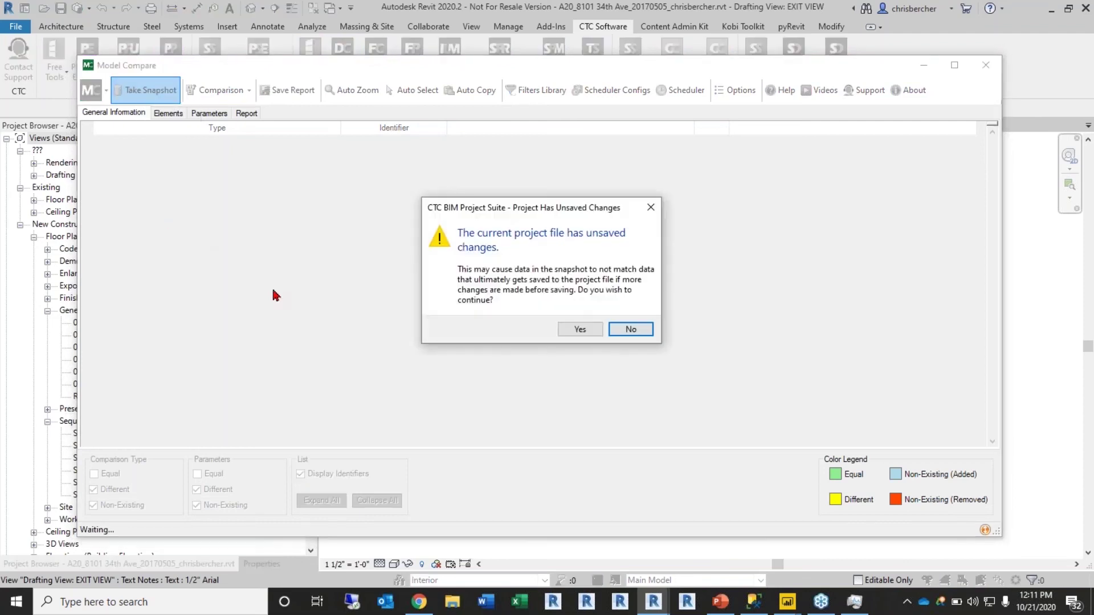
click(580, 333)
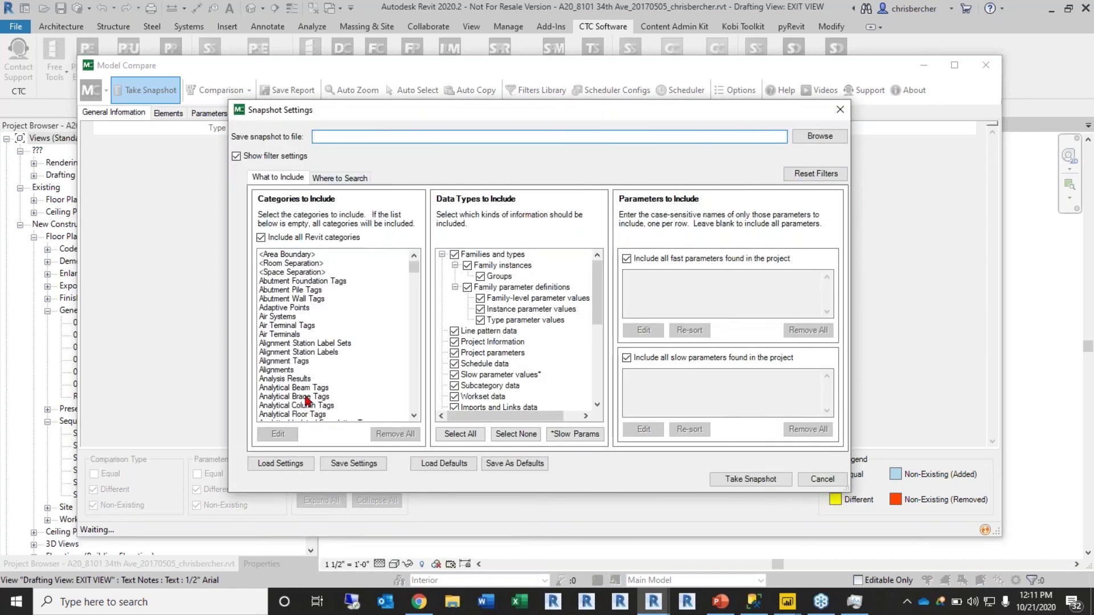
click(264, 464)
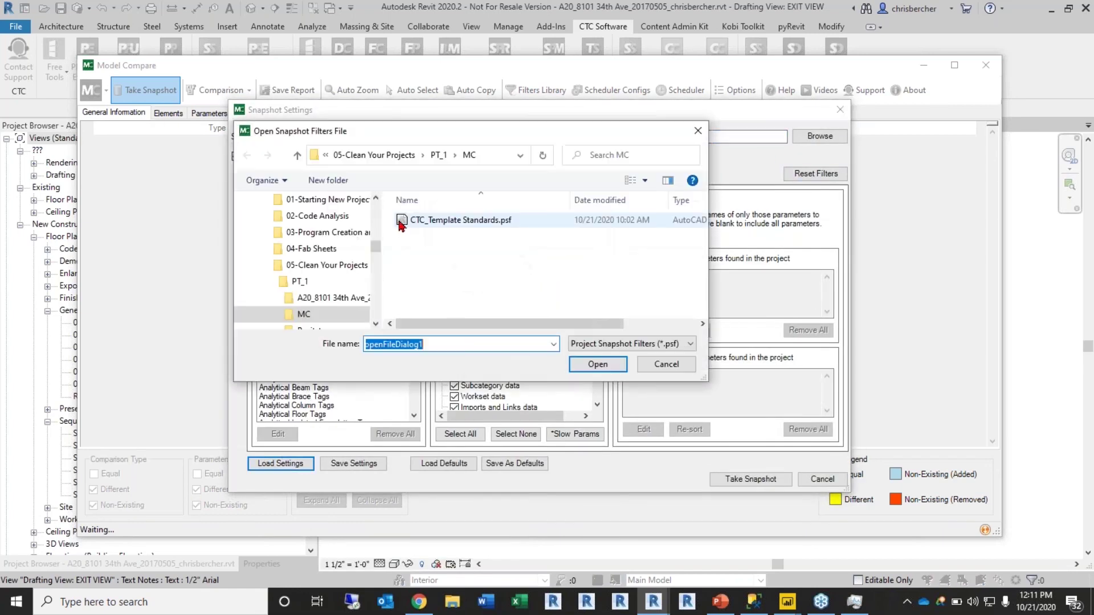
Step: Load the CTC_Template Standards.psf settings, review the categories, and cancel without a snapshot
click(437, 222)
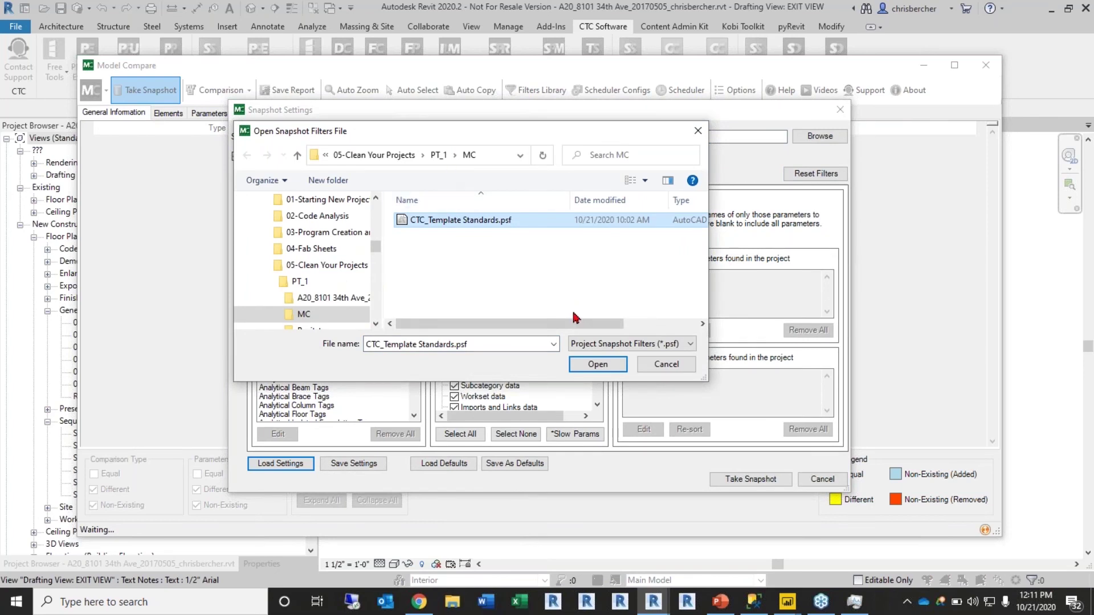
click(596, 365)
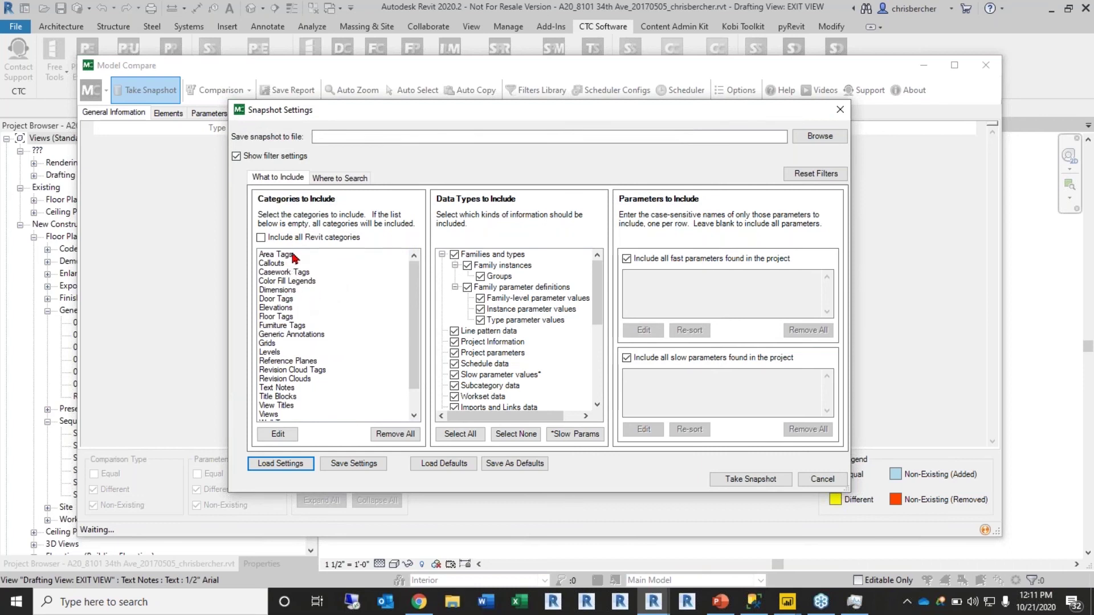
scroll(300, 256, down, 1)
scroll(275, 279, up, 1)
scroll(296, 296, down, 1)
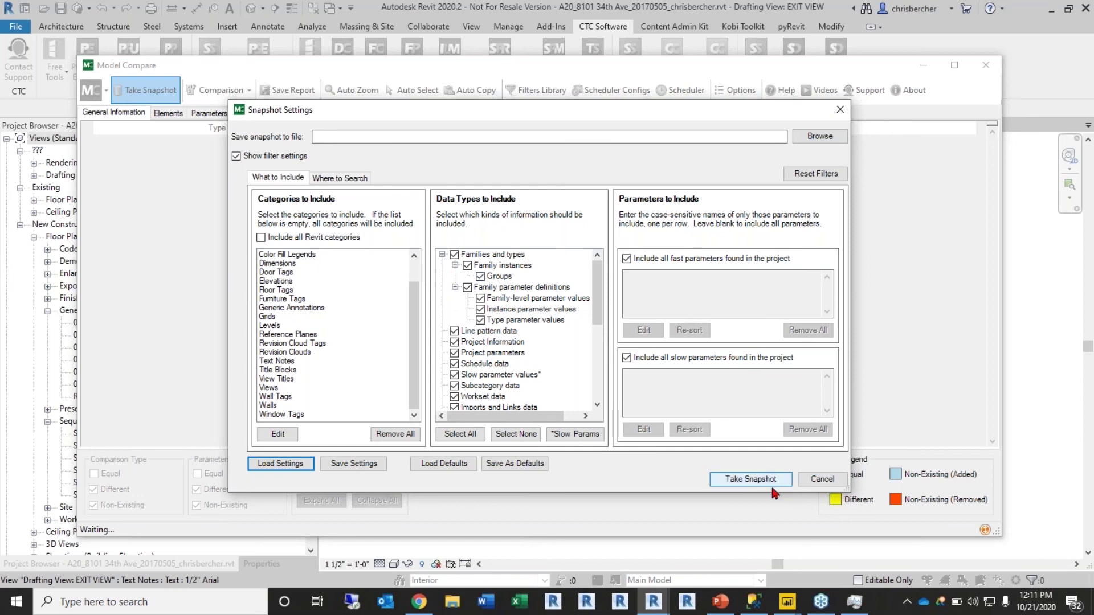
click(820, 480)
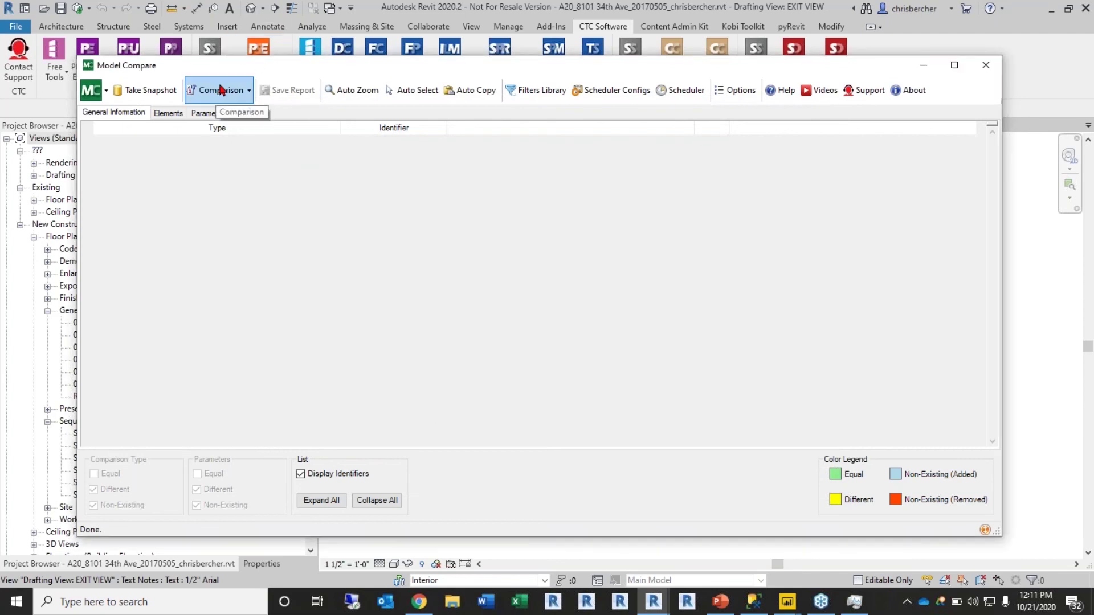
Step: Start a new comparison pair and widen the dialog so file names read in full
click(218, 89)
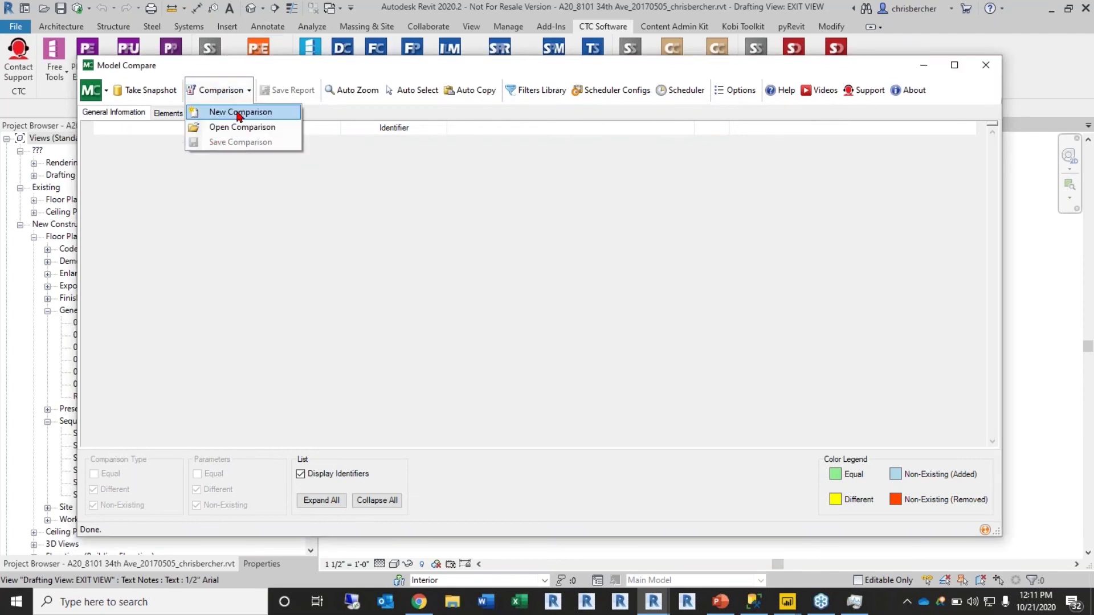
click(232, 112)
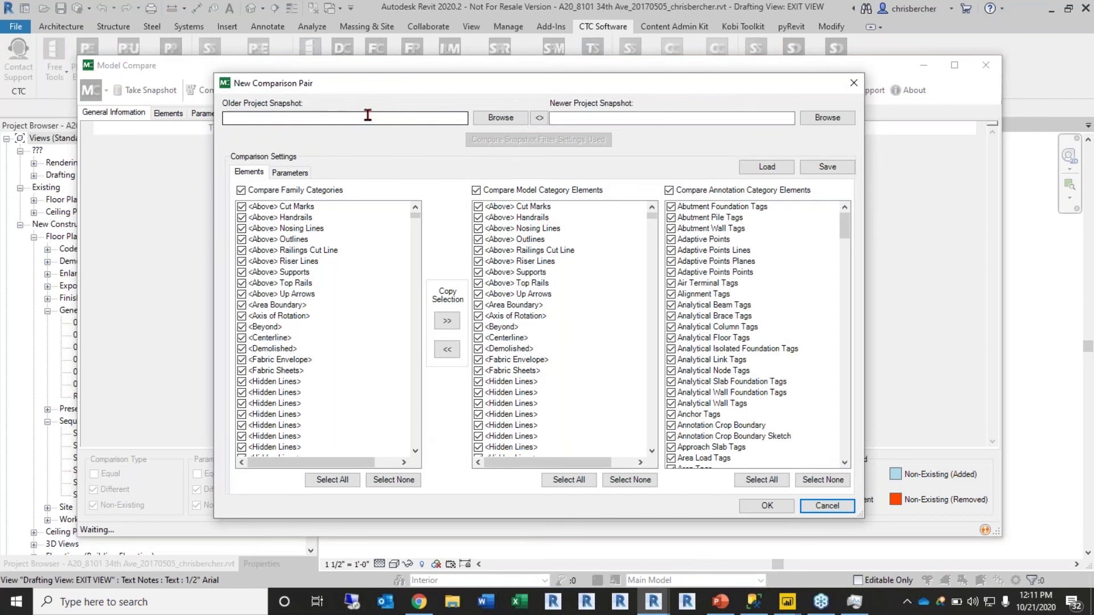
drag(429, 85, 372, 67)
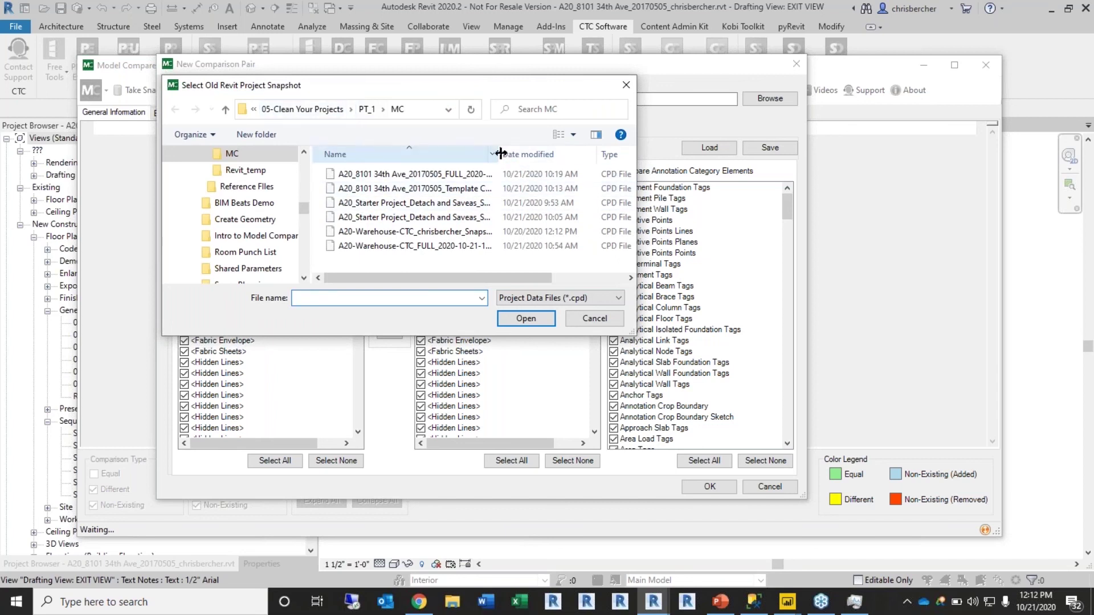
drag(500, 153, 544, 153)
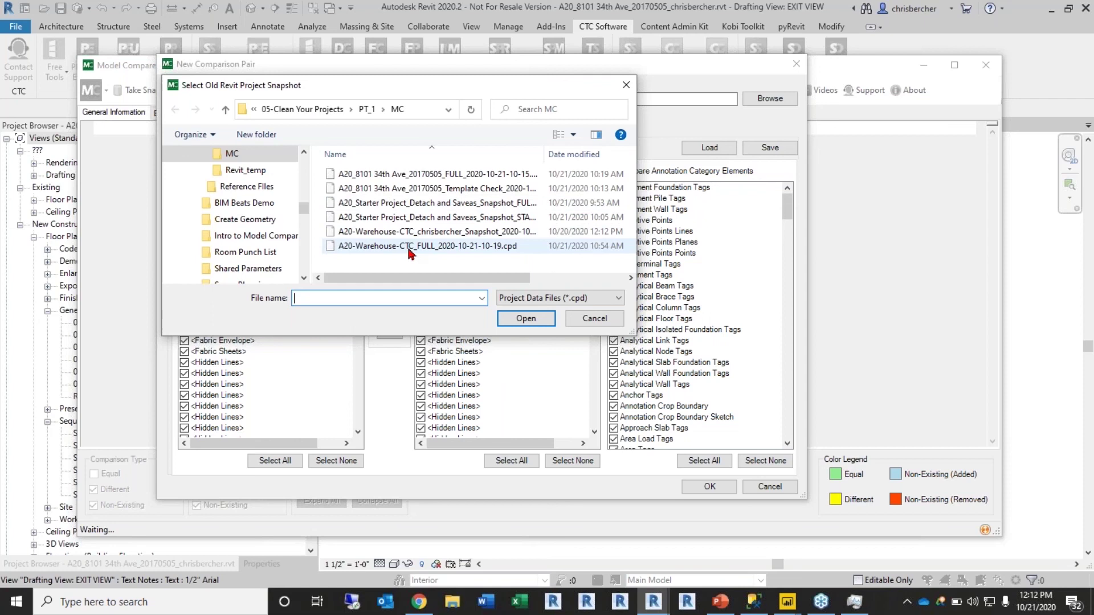
click(412, 203)
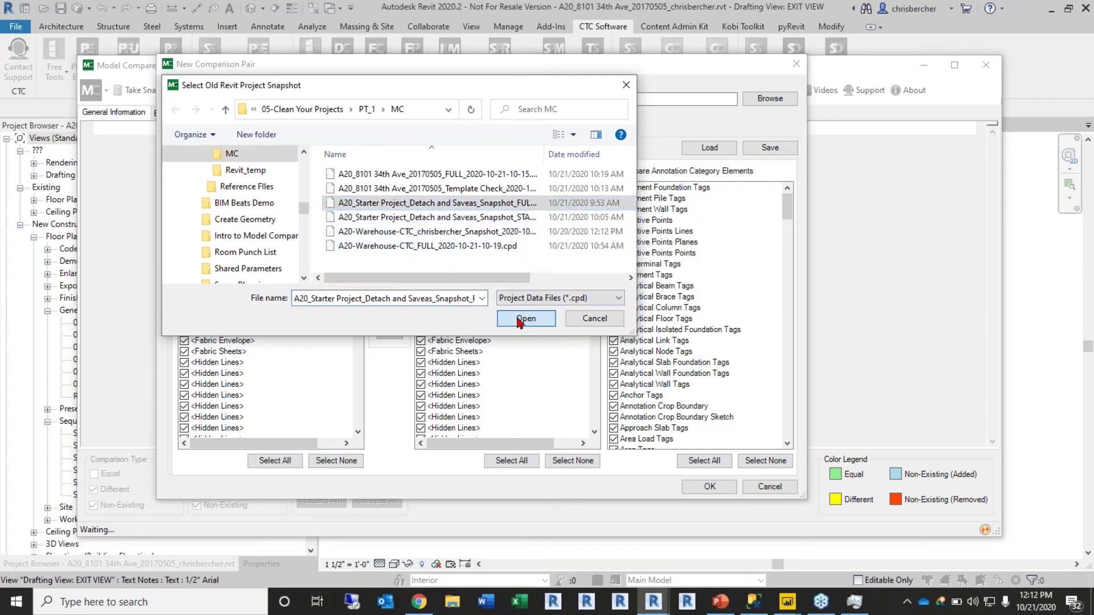
click(521, 320)
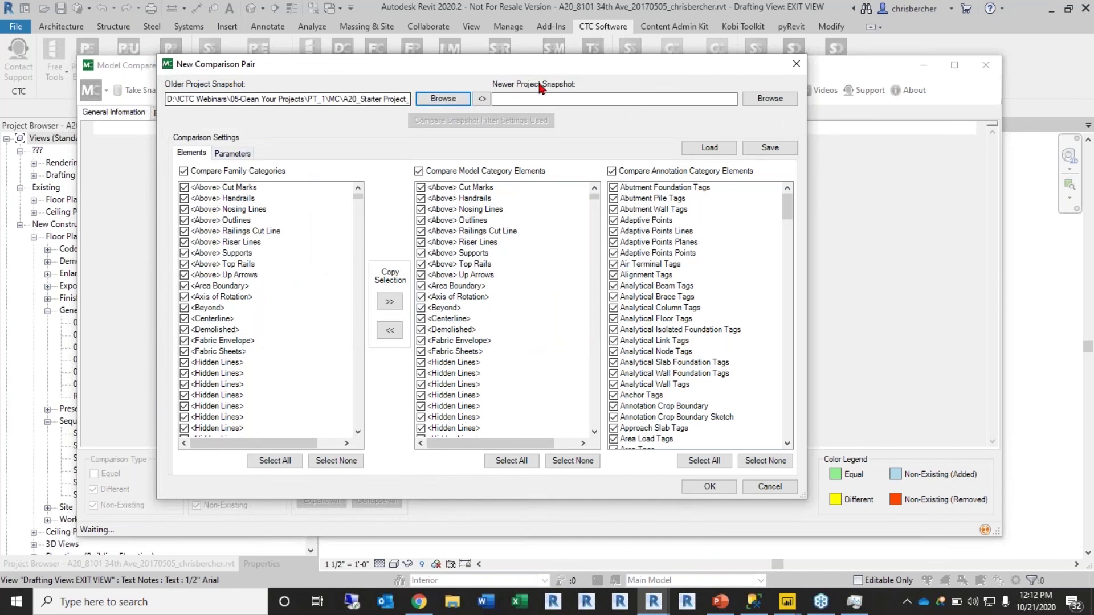
click(764, 98)
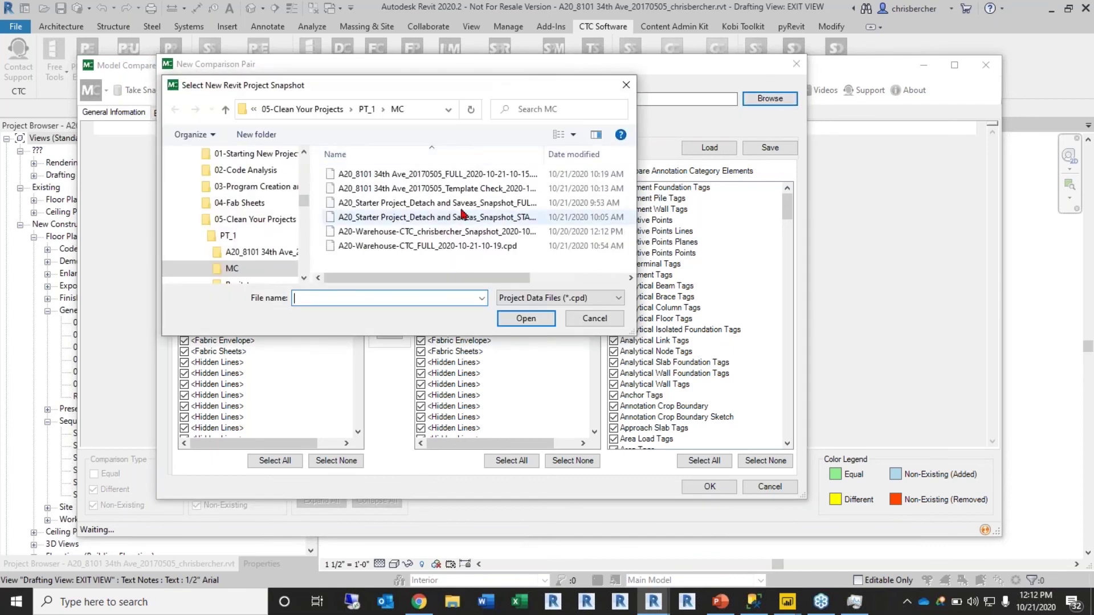
click(462, 174)
click(526, 318)
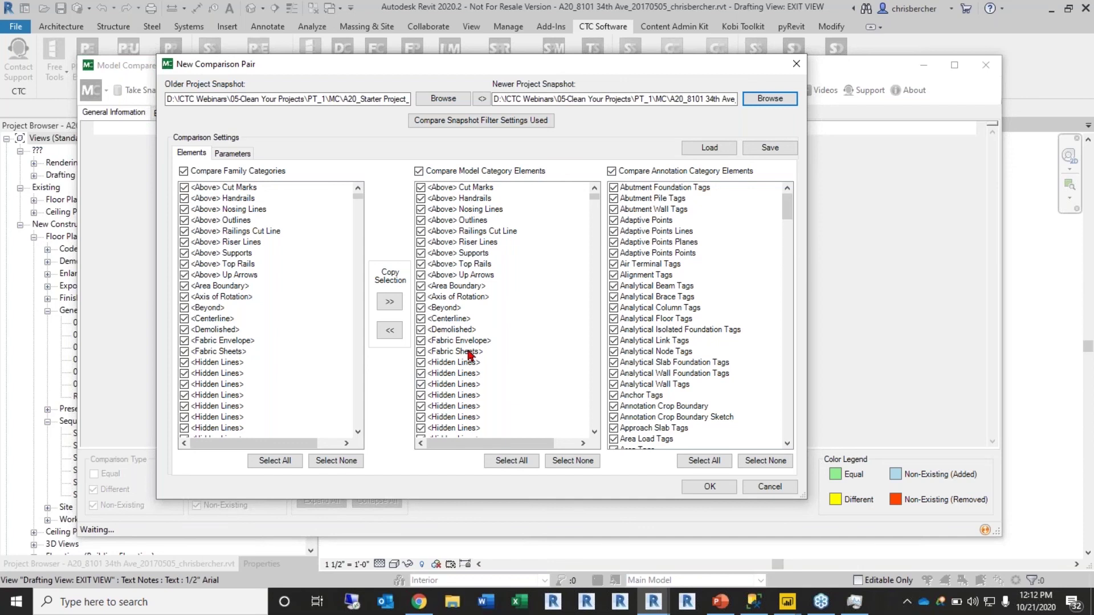
Step: Uncheck every model category element in the comparison list
click(297, 304)
scroll(297, 308, down, 7)
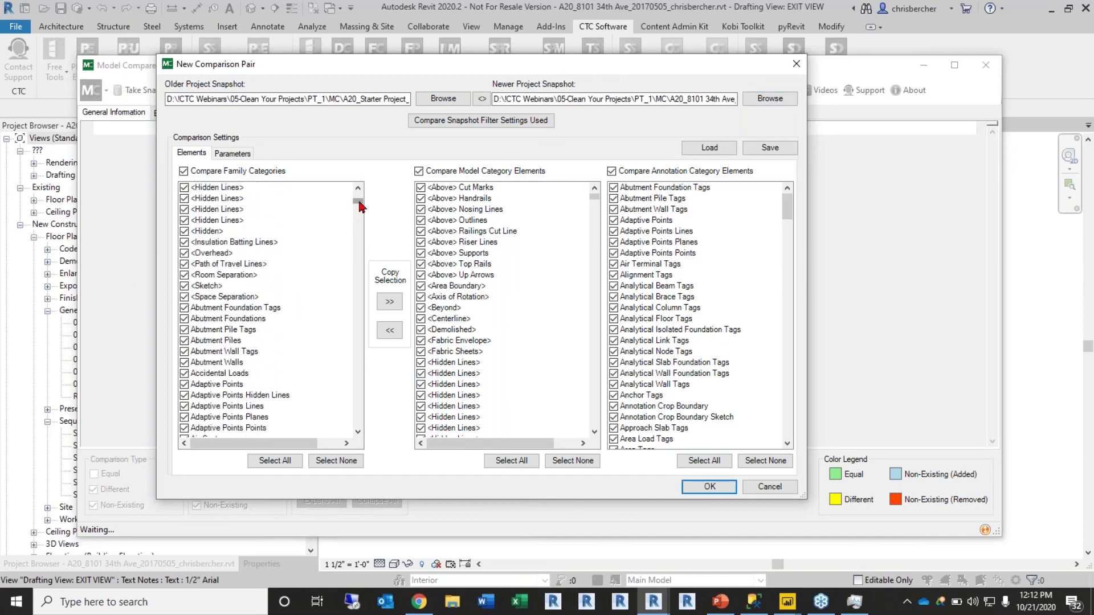
drag(361, 206, 362, 175)
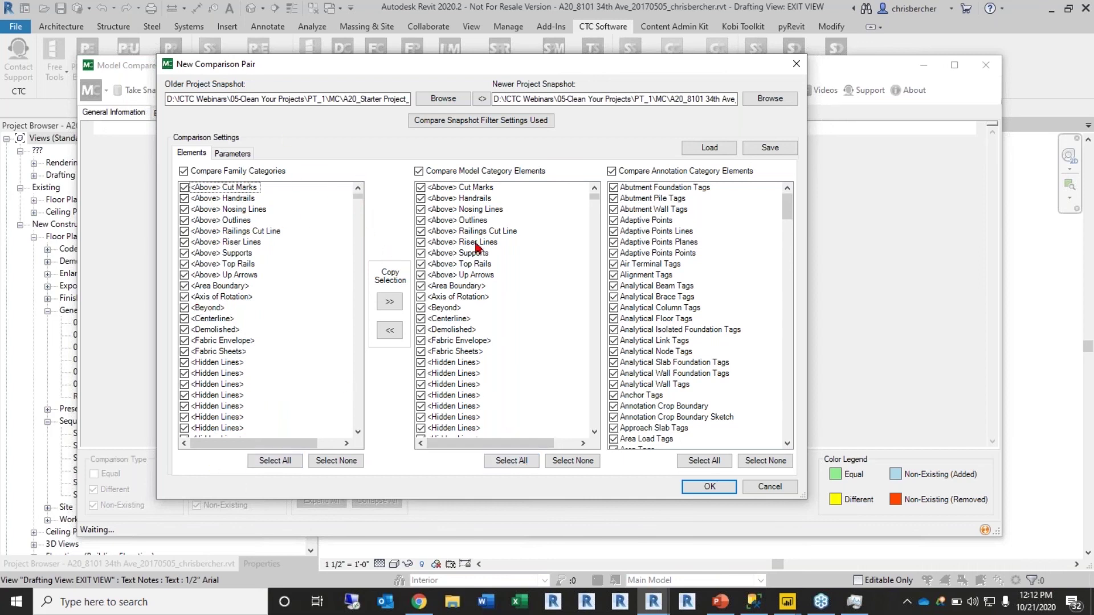
click(573, 461)
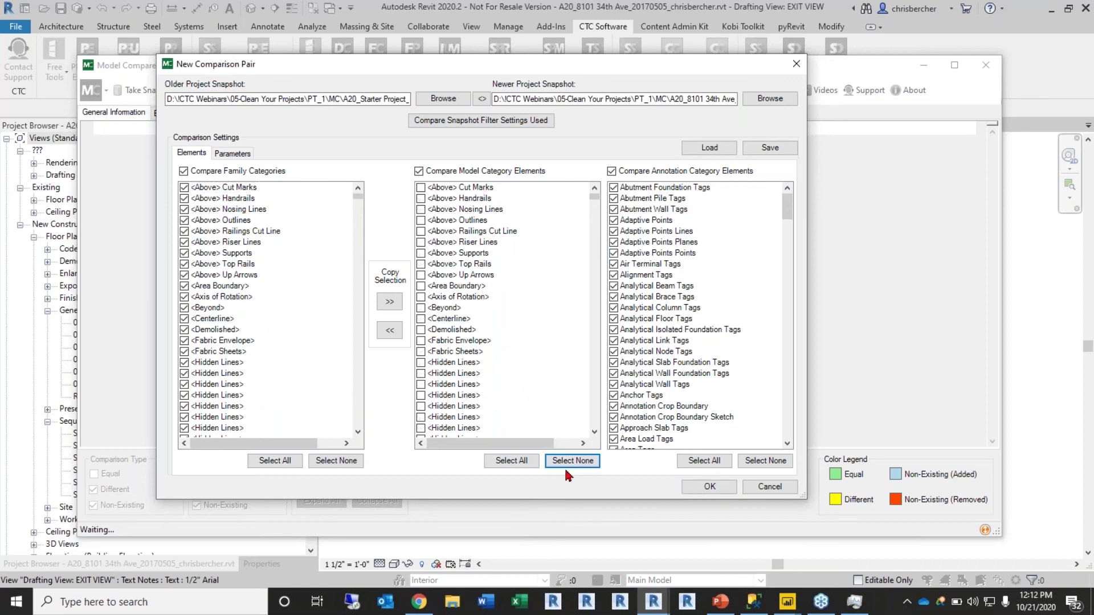
Step: Check Walls, Views and Viewports in the model category list
click(428, 347)
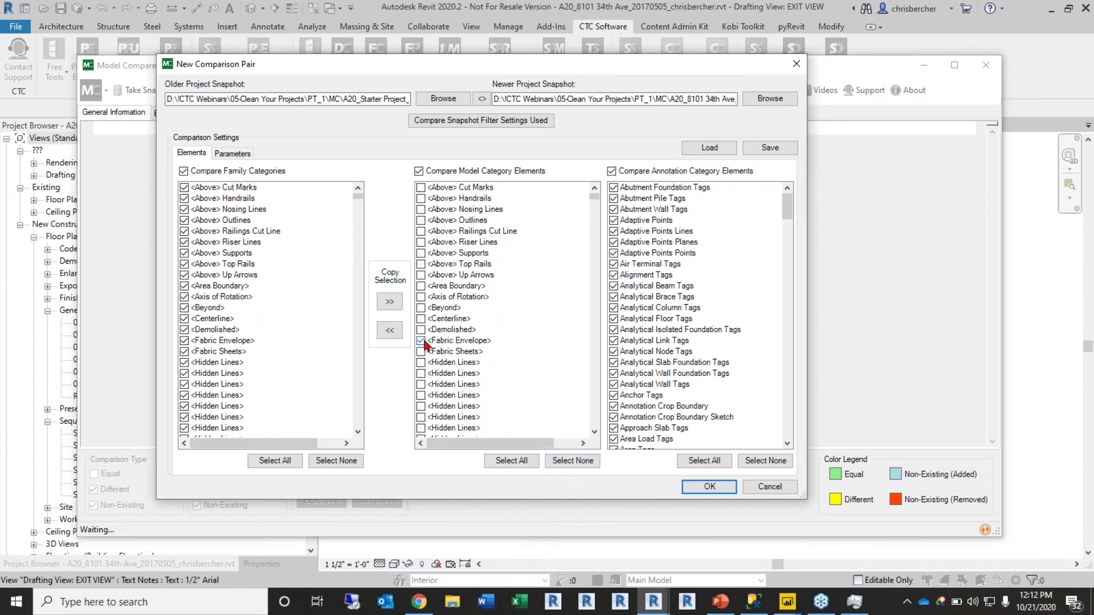
key(w)
click(421, 209)
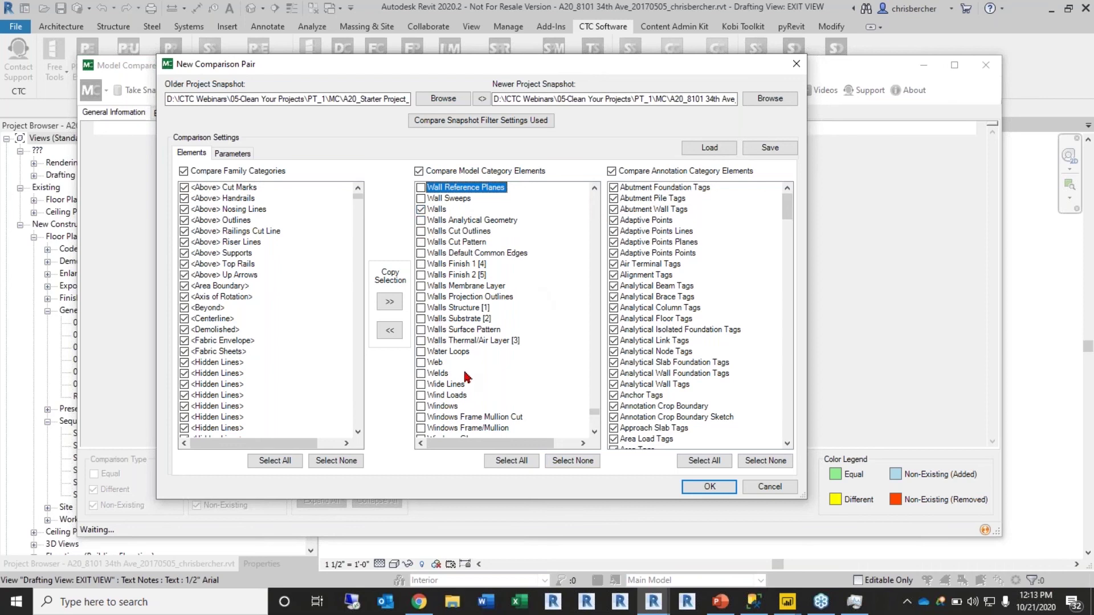
scroll(473, 351, up, 2)
scroll(473, 350, up, 3)
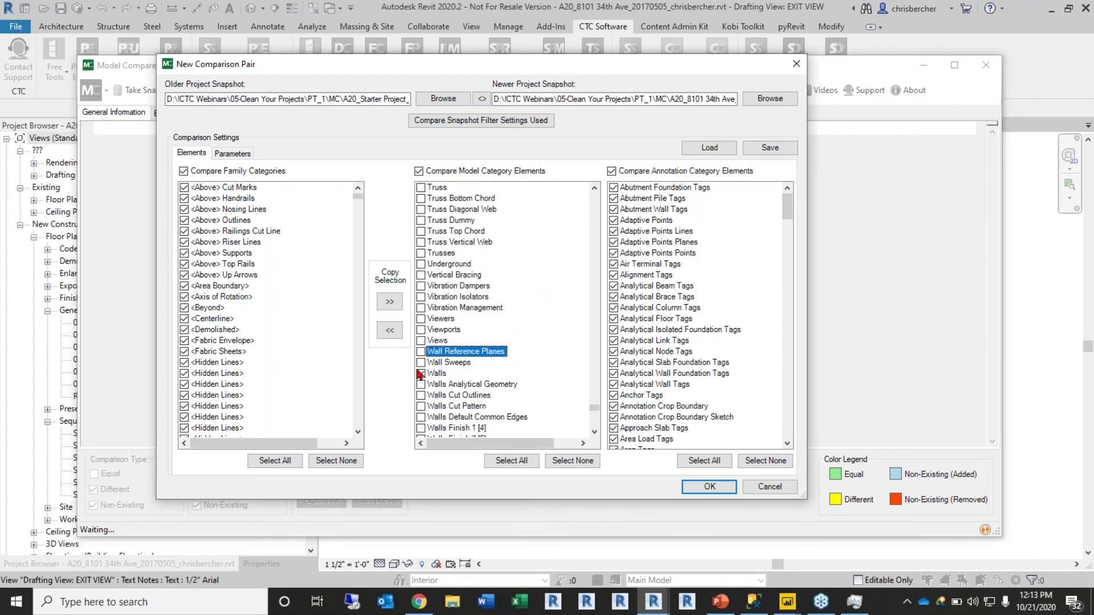
click(421, 341)
click(421, 329)
scroll(524, 323, up, 1)
scroll(524, 324, up, 6)
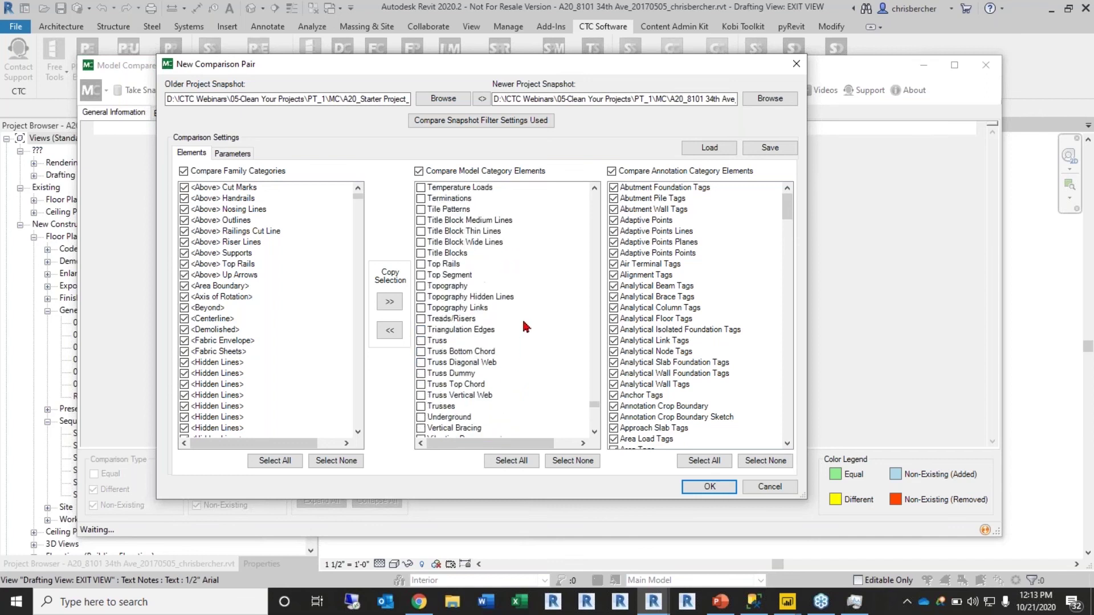
drag(598, 408, 600, 342)
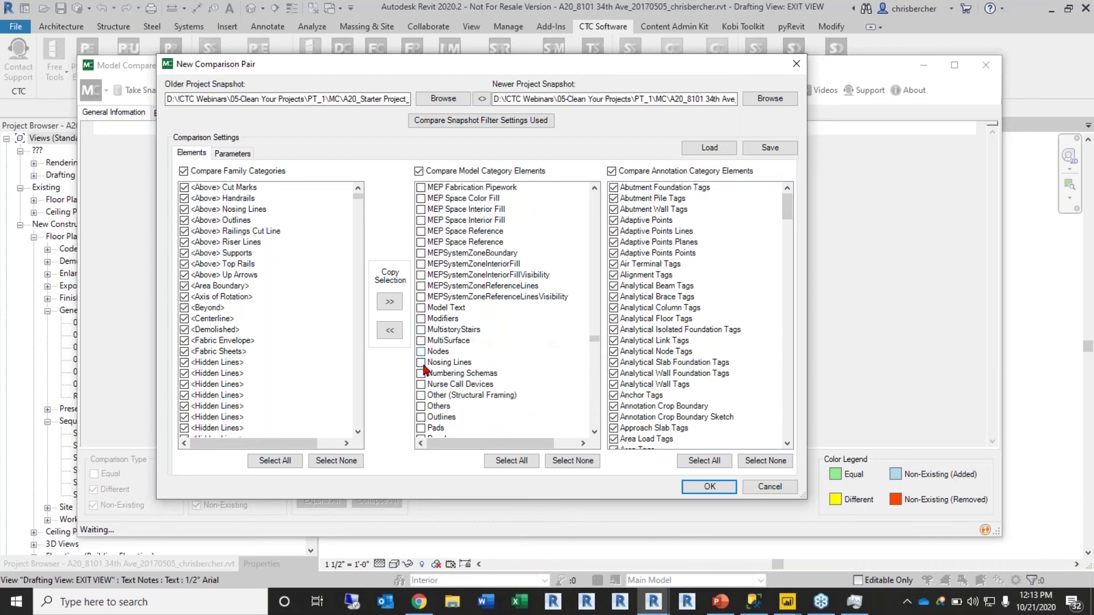
Step: Jump through the model category list by letter and check Phases
scroll(427, 370, down, 5)
scroll(445, 398, down, 4)
click(445, 397)
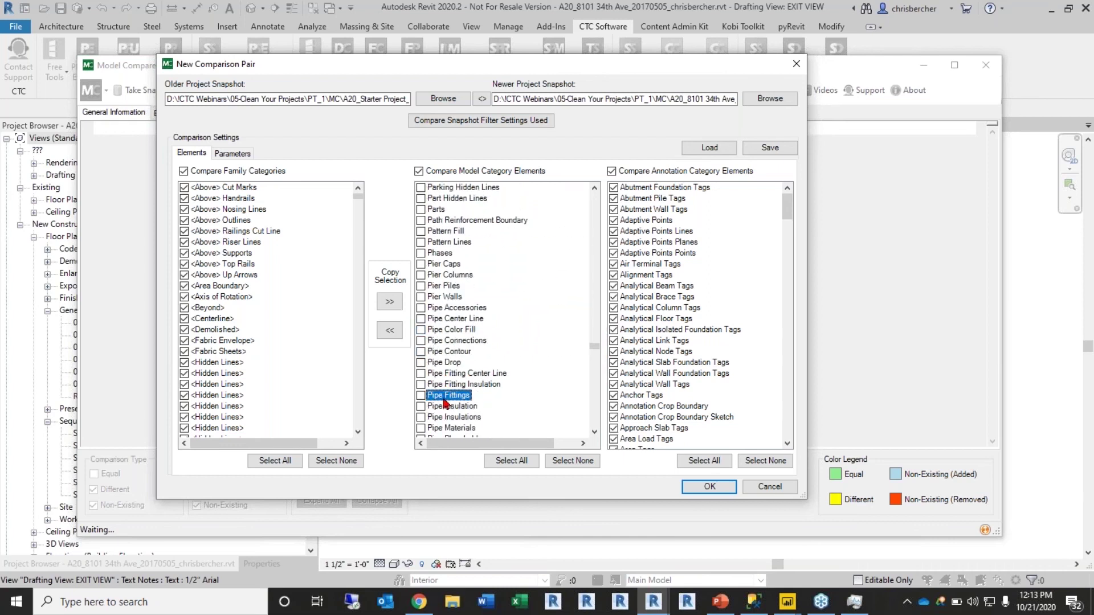
key(t)
scroll(421, 213, up, 1)
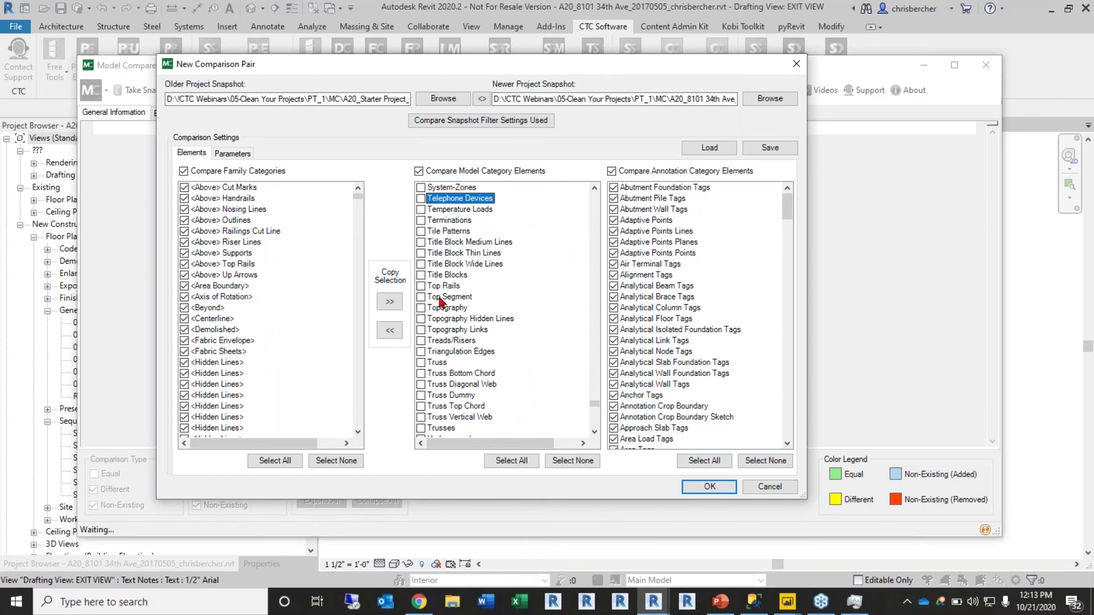
scroll(440, 303, up, 1)
key(p)
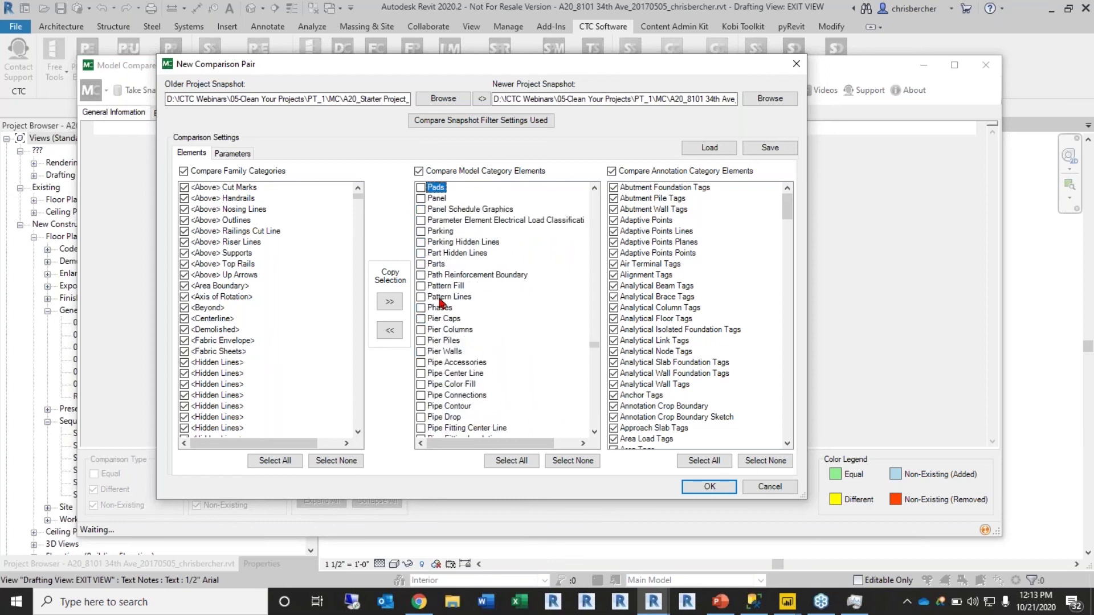
click(425, 308)
Step: Check Design Options and Design Option Sets among the model categories
key(d)
scroll(464, 252, down, 1)
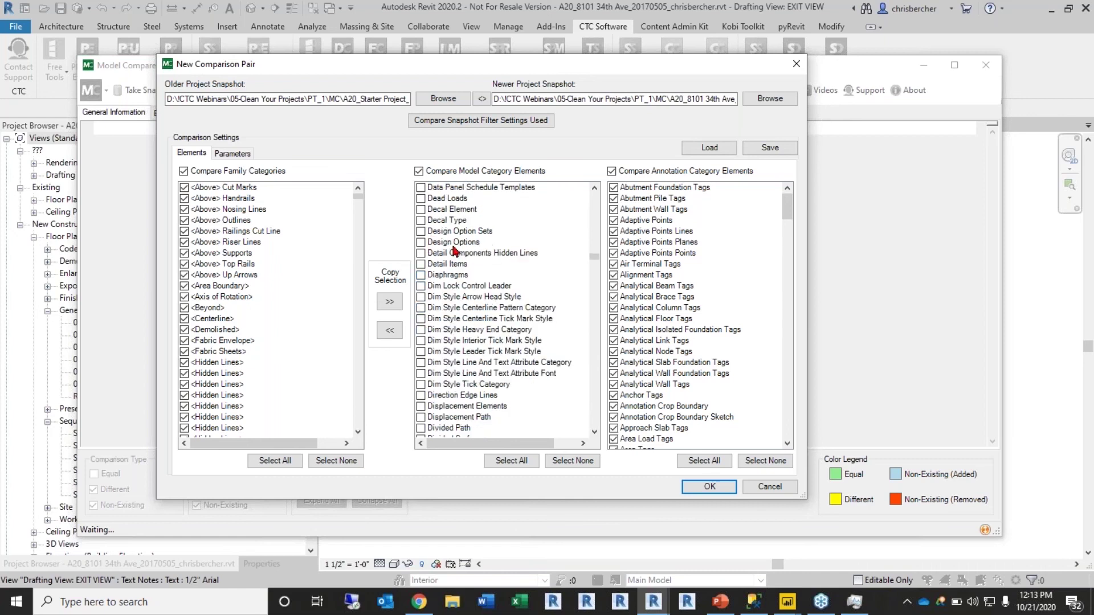
click(422, 242)
click(421, 232)
scroll(513, 251, up, 1)
scroll(509, 271, up, 5)
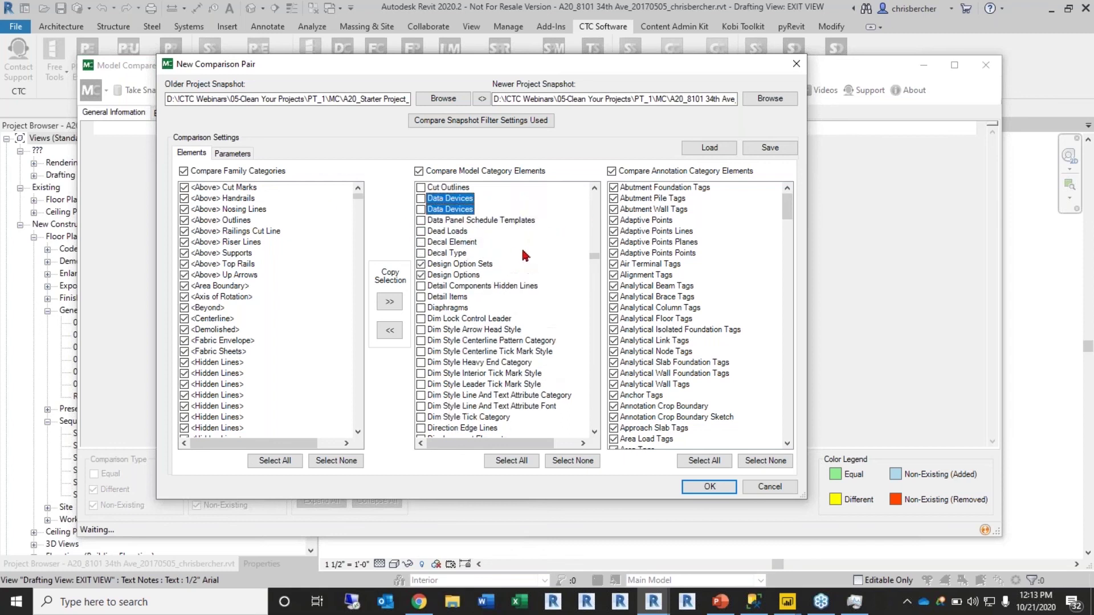
click(683, 334)
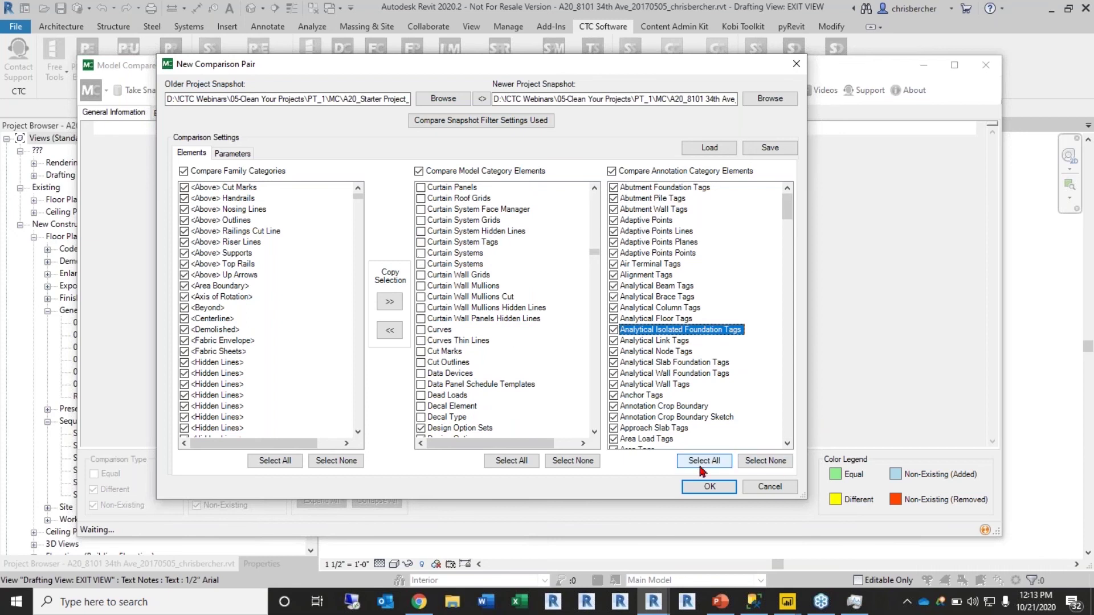
Step: Clear all annotation categories, then check Dimensions and Text Notes
click(755, 463)
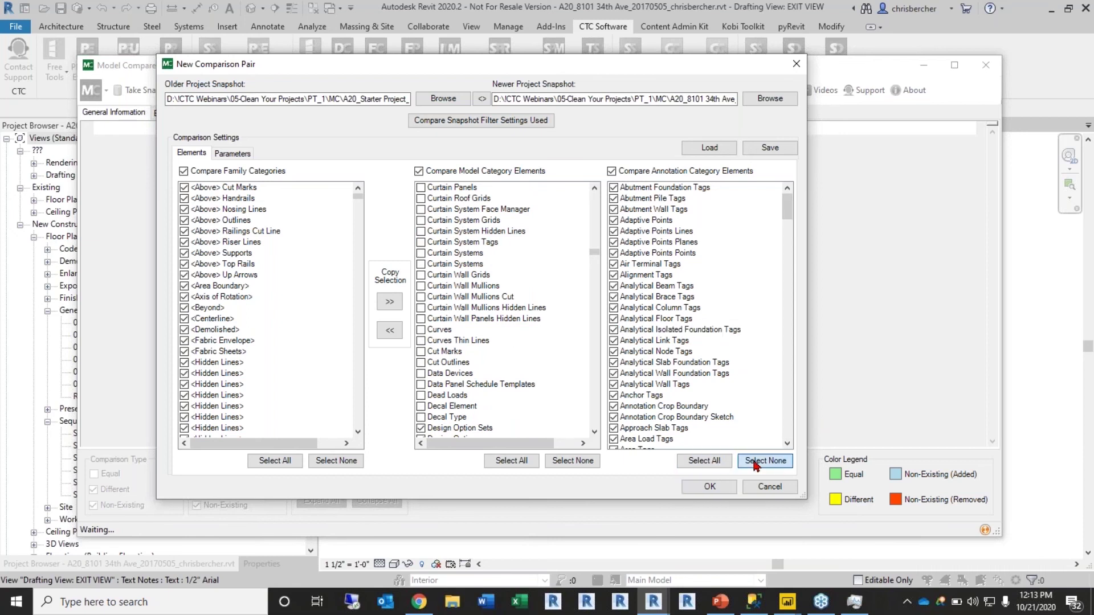
click(615, 331)
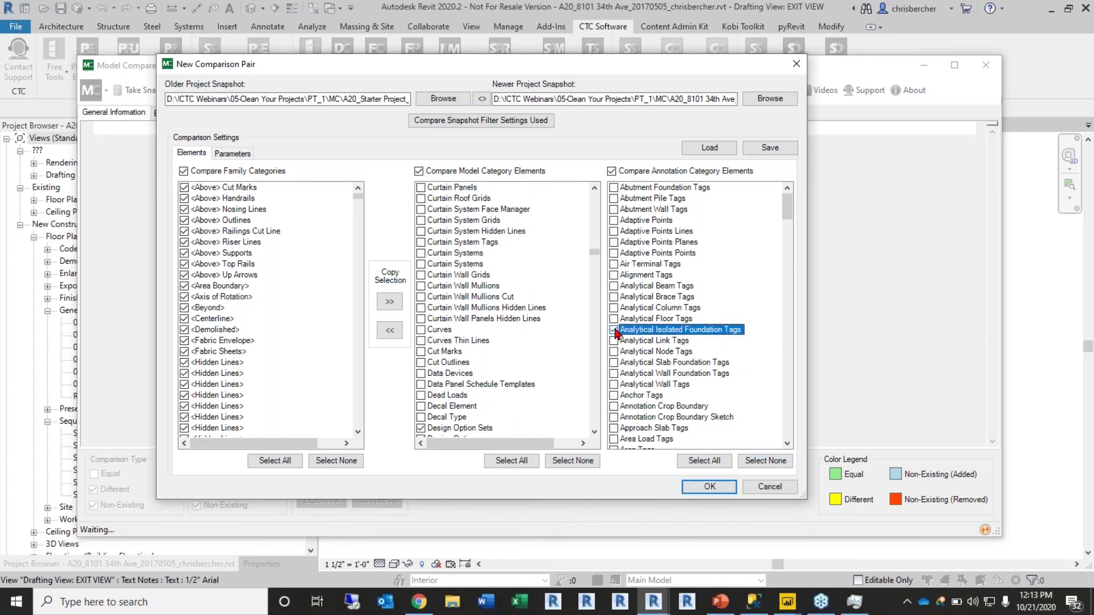
key(d)
click(614, 210)
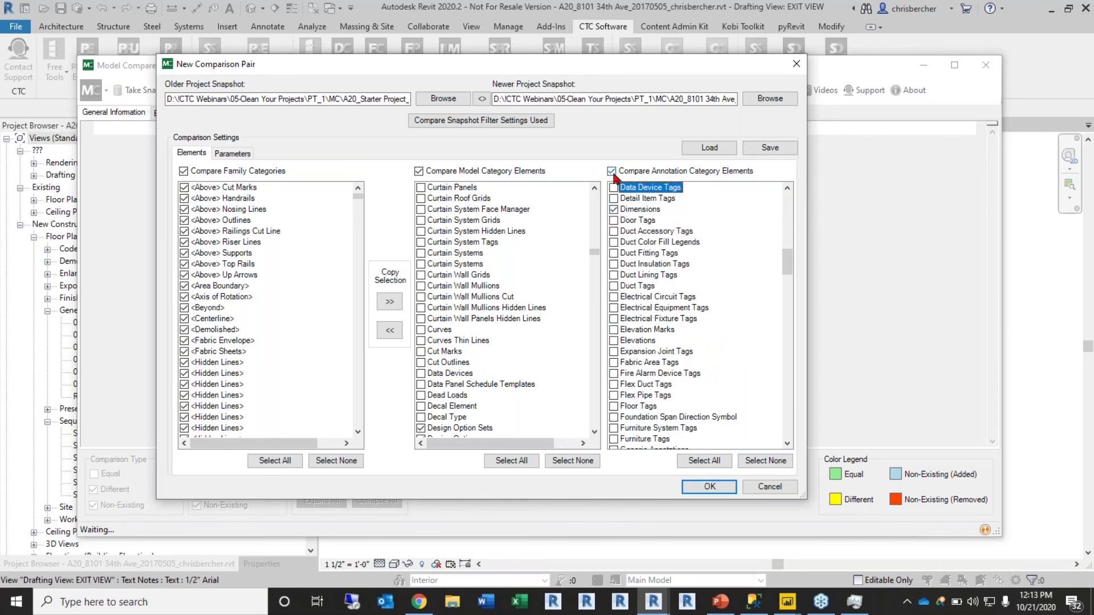
key(t)
click(615, 211)
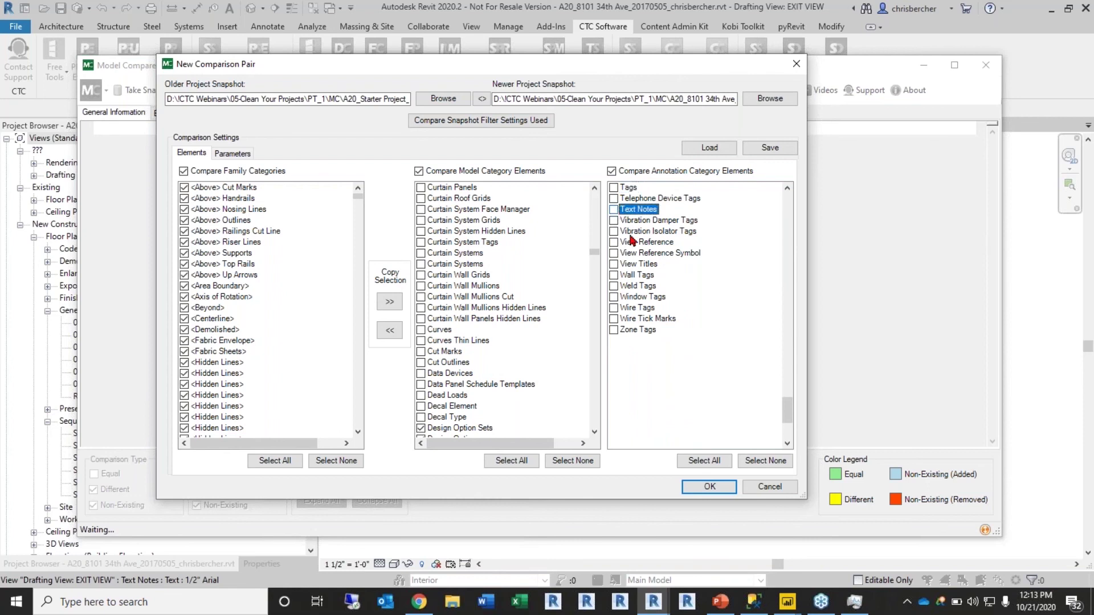
click(615, 211)
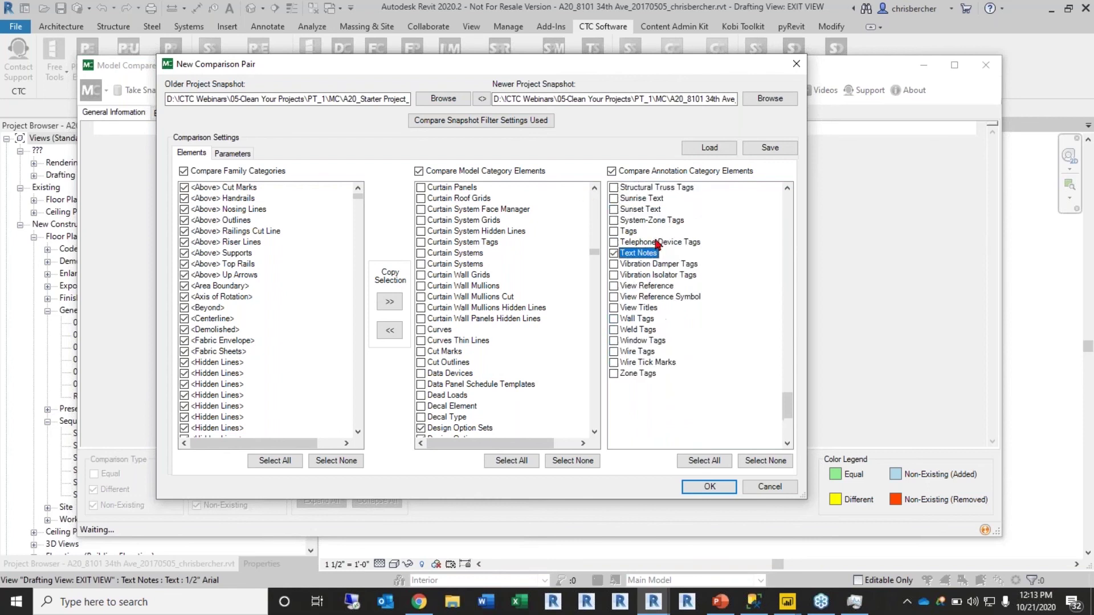
Step: Also check Revision Cloud Tags, Revision Clouds, Scope Boxes and Sections, and confirm with OK
scroll(633, 229, up, 8)
scroll(684, 295, up, 8)
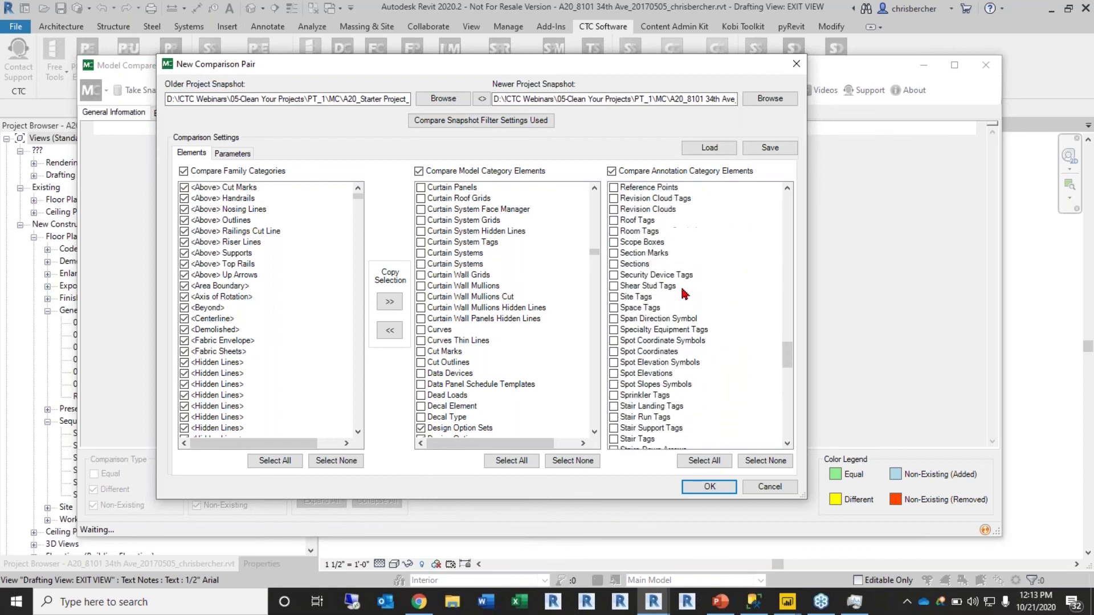
click(614, 198)
click(613, 209)
scroll(625, 265, up, 1)
click(614, 275)
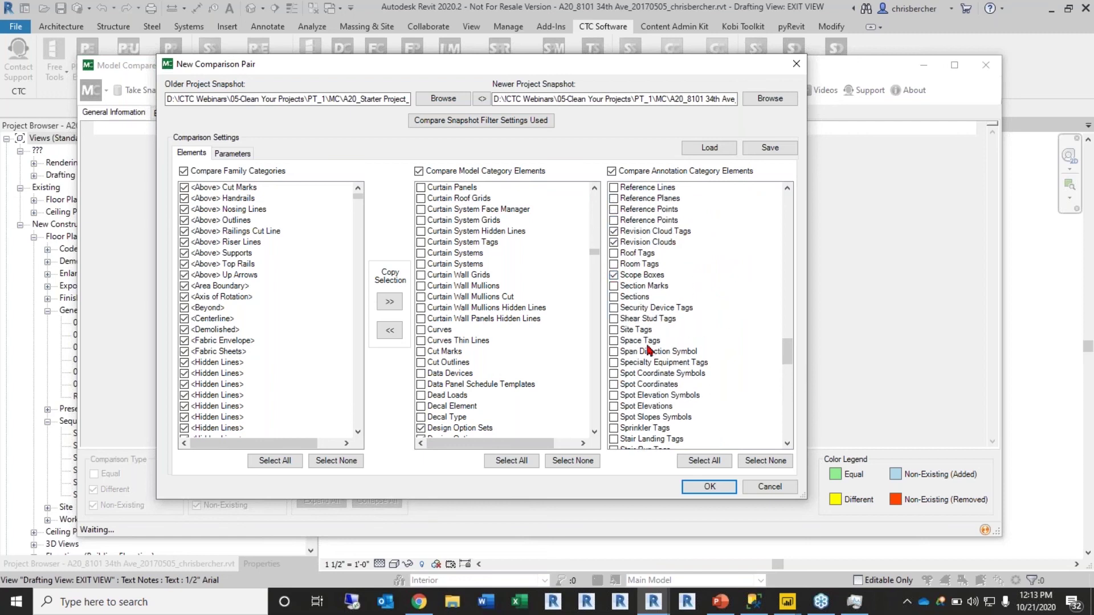
click(614, 297)
scroll(691, 380, up, 5)
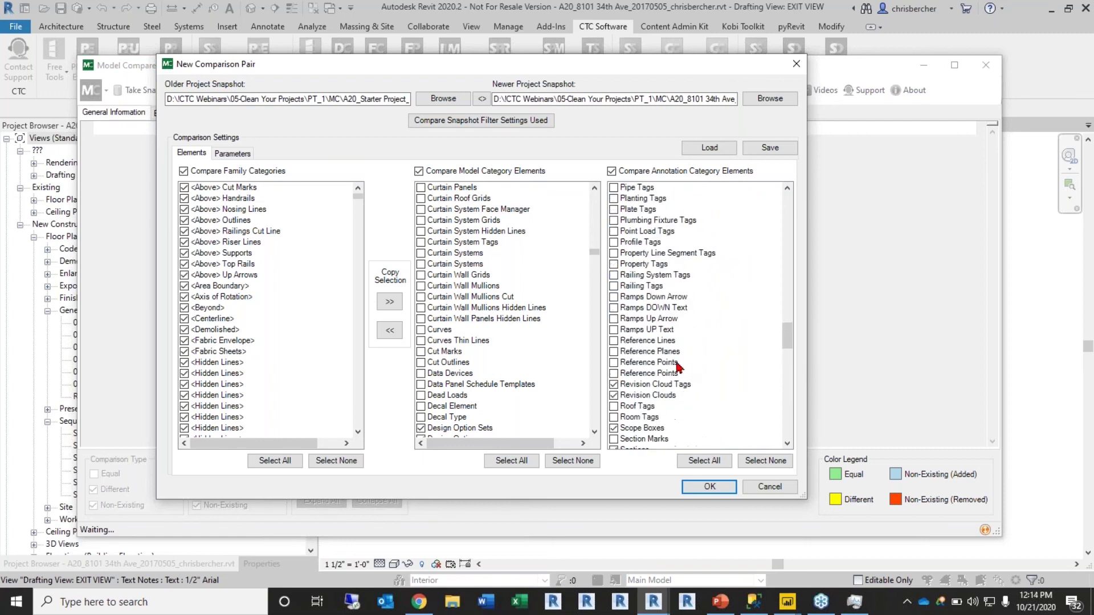
click(713, 485)
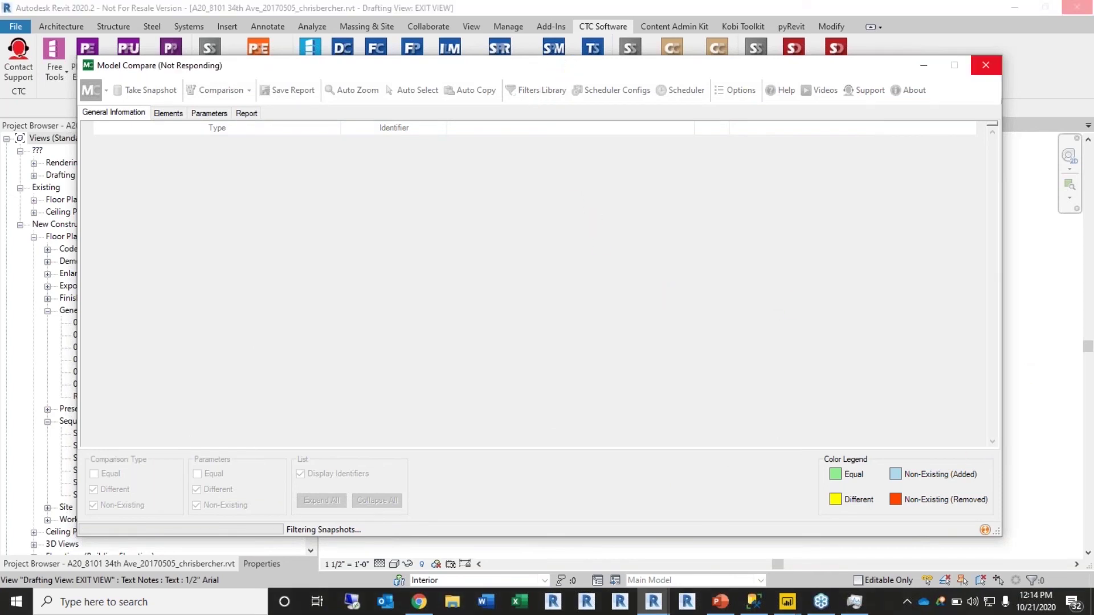
Step: Reposition the Model Compare window while it filters snapshots and compares families and elements
drag(574, 61, 600, 36)
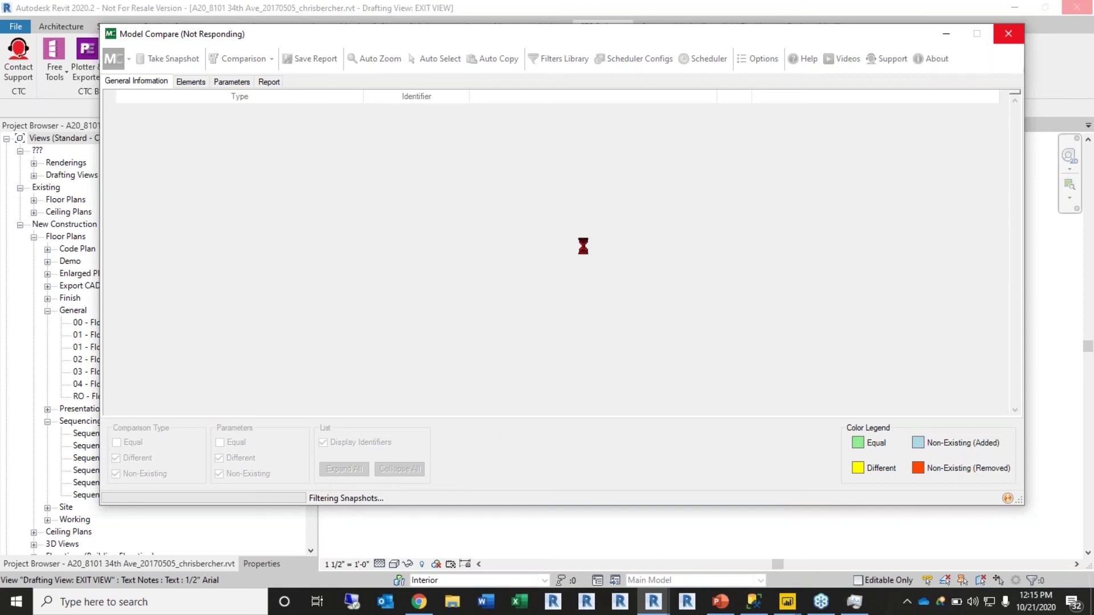
mouse_move(540, 34)
mouse_down()
mouse_move(533, 24)
mouse_move(542, 30)
mouse_up()
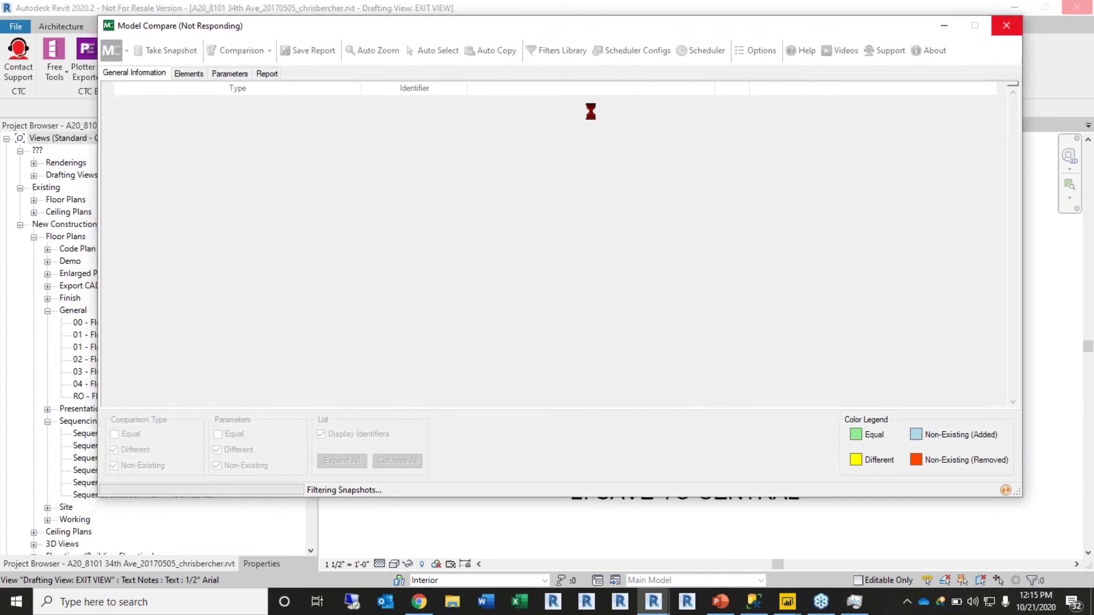
drag(566, 32, 564, 40)
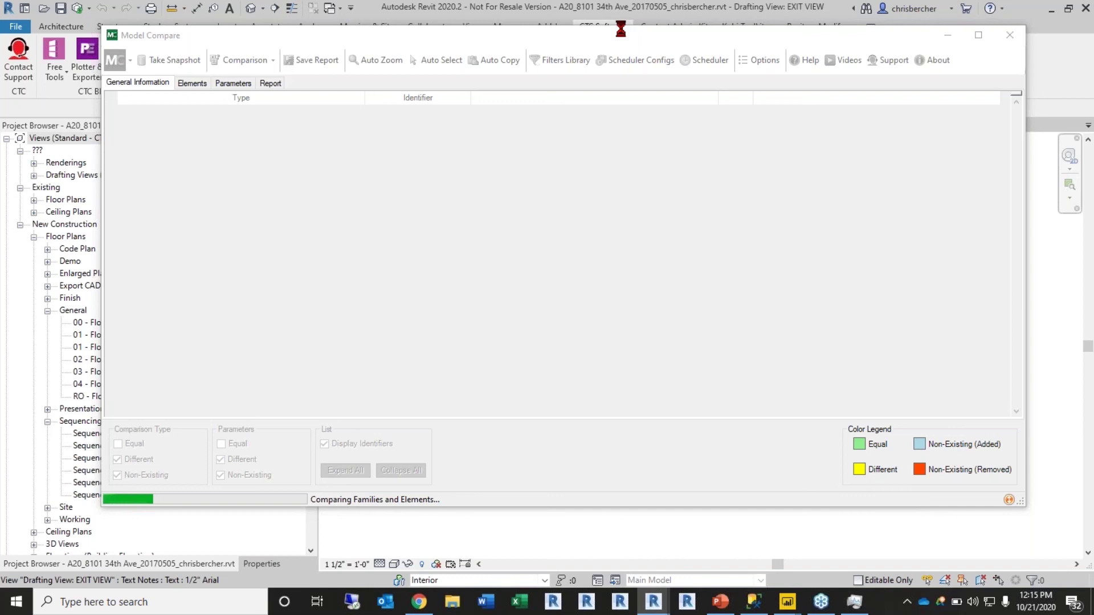
Step: Wait for the General Information results, e.g. Families 108 versus 375 and Views 1 versus 146
drag(621, 30, 619, 23)
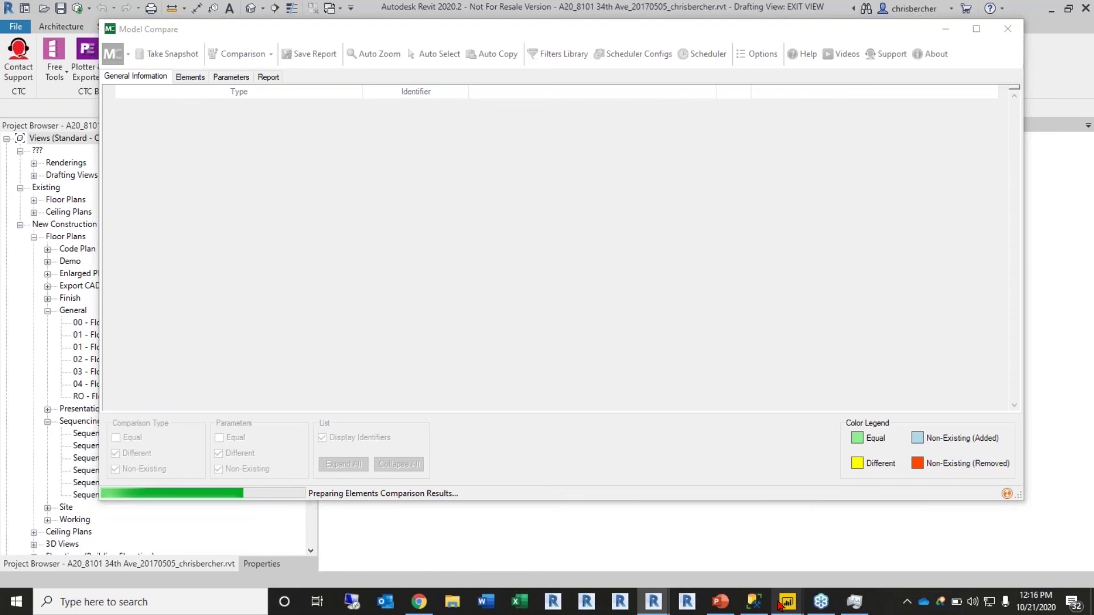
mouse_move(781, 604)
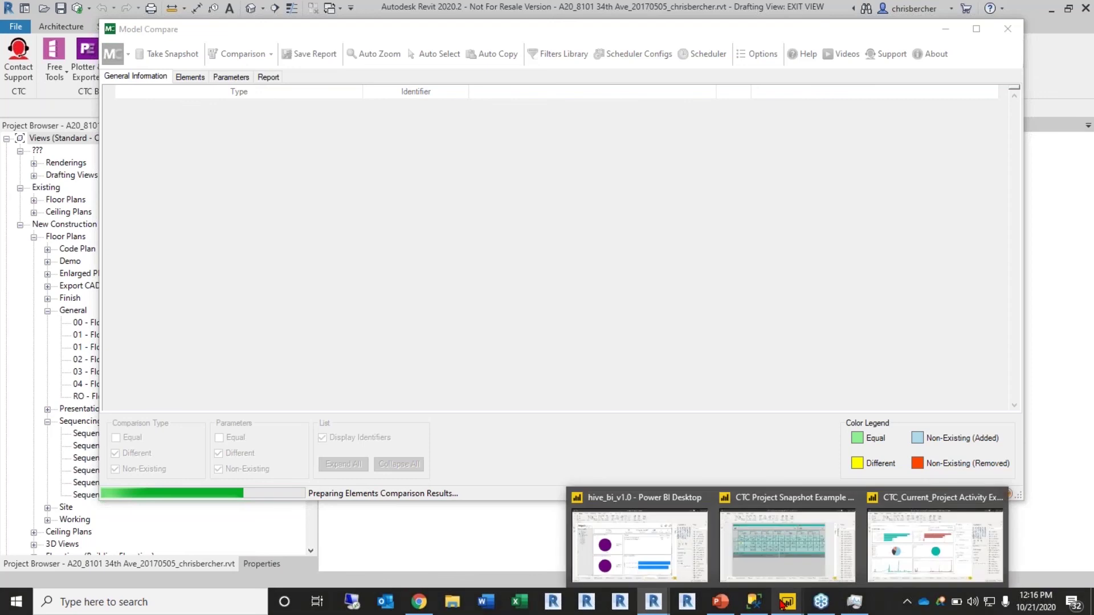
mouse_move(823, 601)
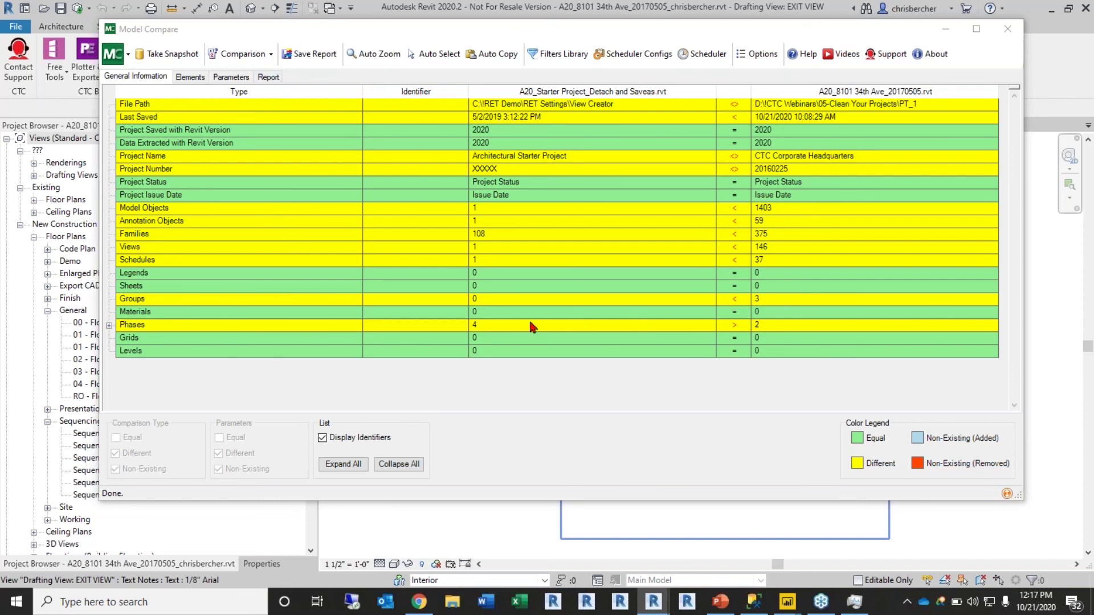
Step: On the Elements tab, expand the Area Boundary and Room Separation families to inspect their Type Name
click(189, 78)
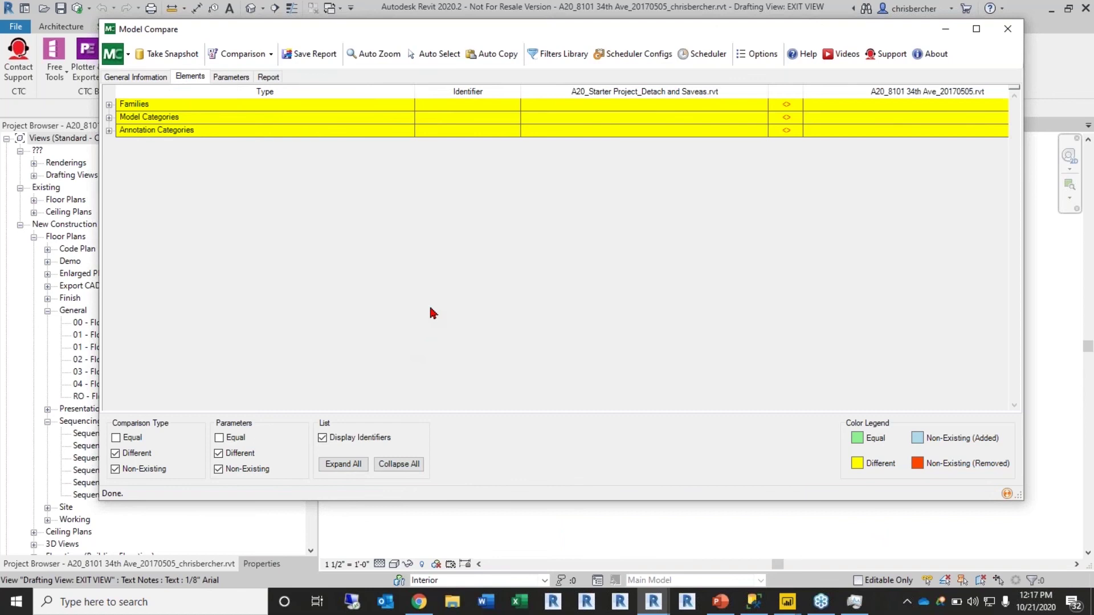
click(109, 104)
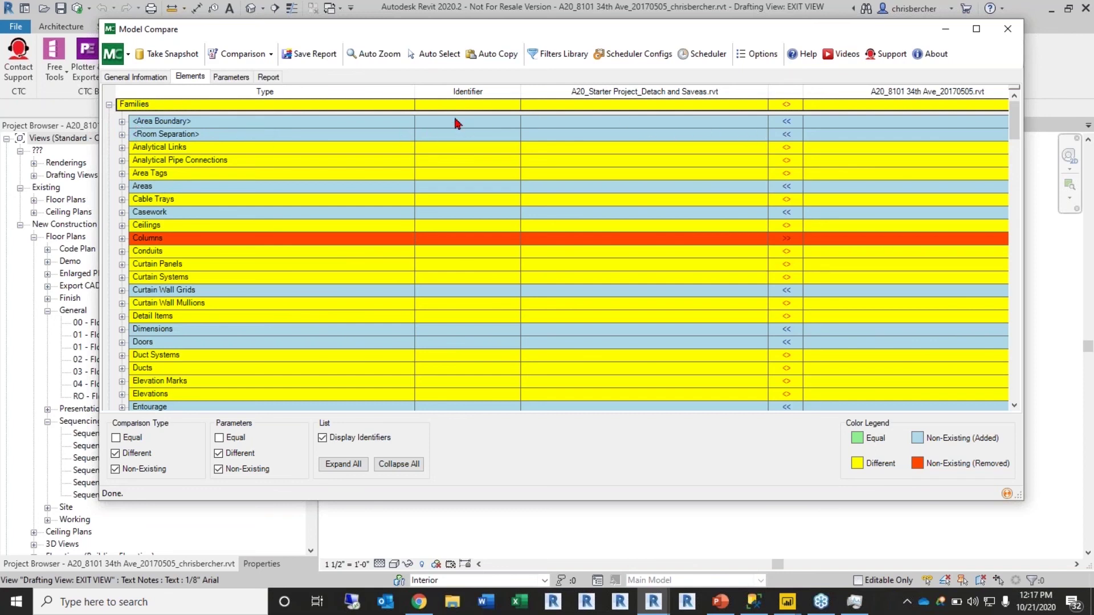
click(122, 122)
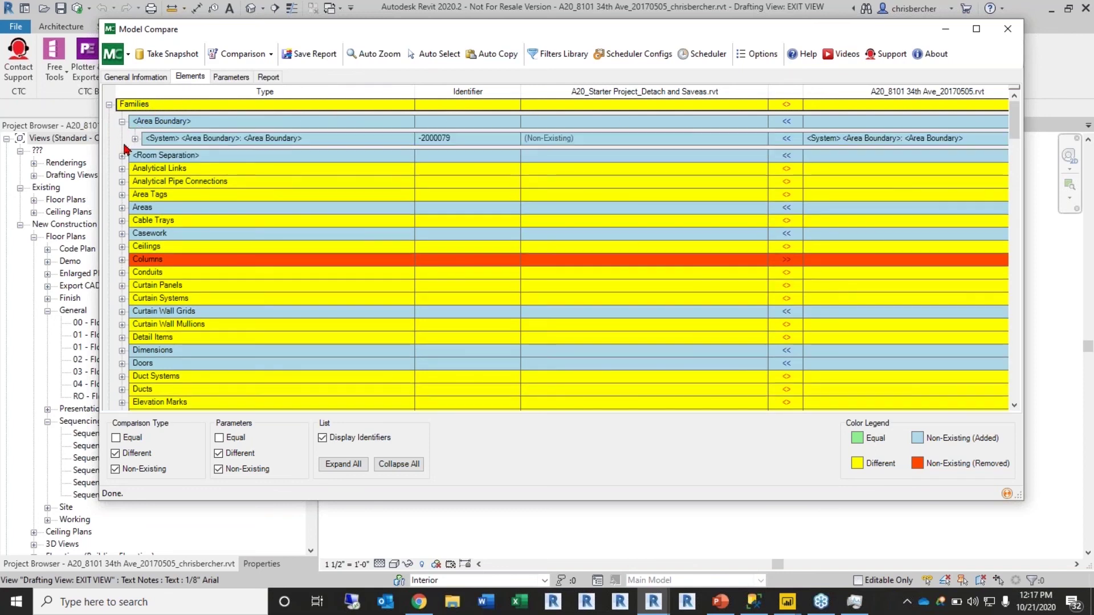
click(122, 155)
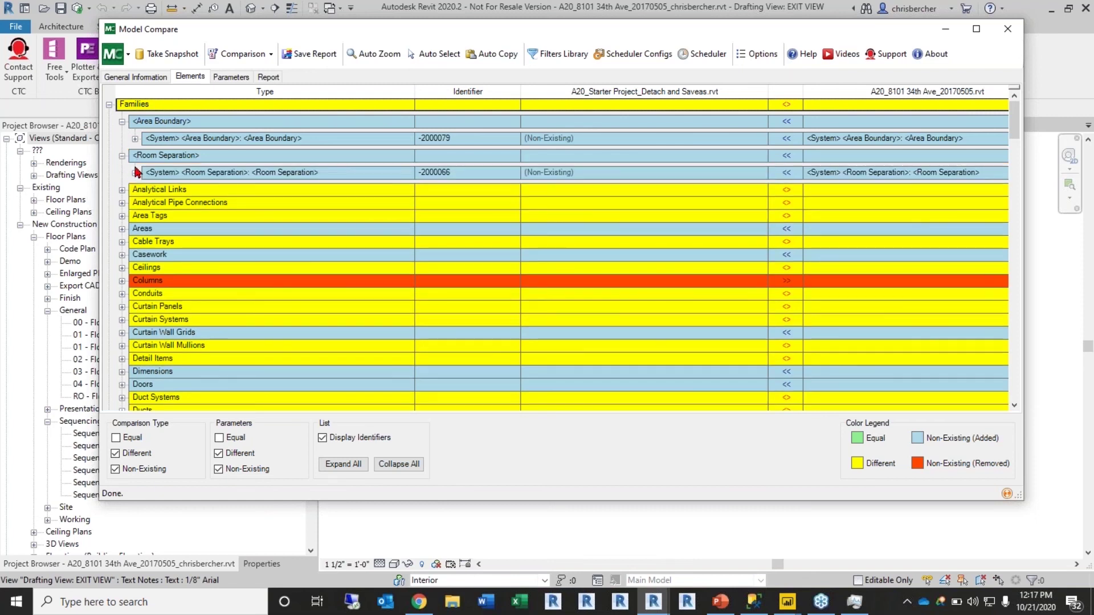
click(136, 173)
click(135, 139)
click(148, 156)
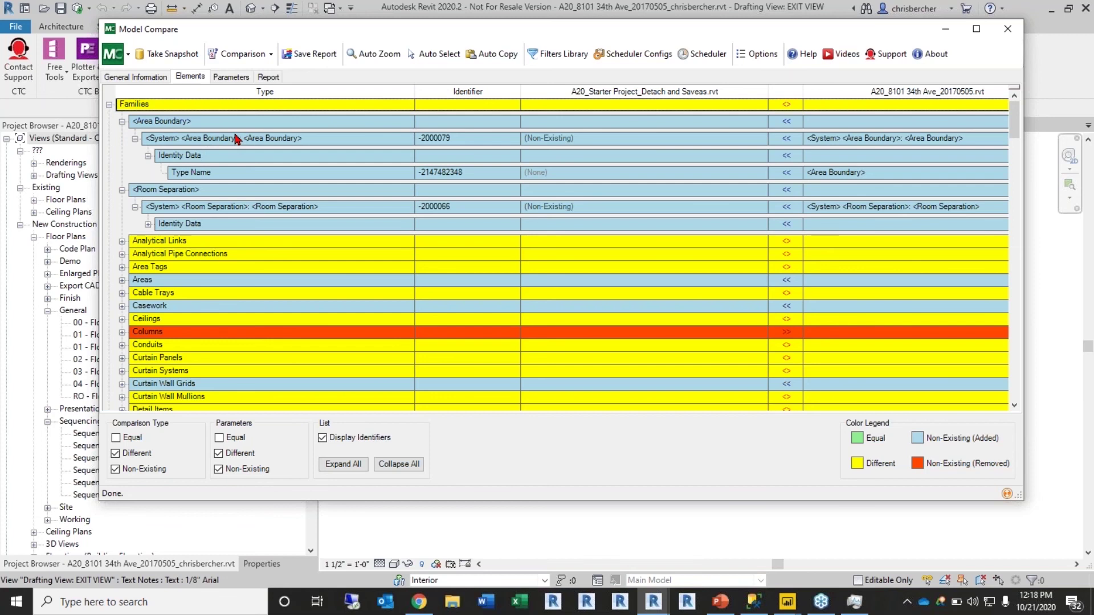
click(122, 121)
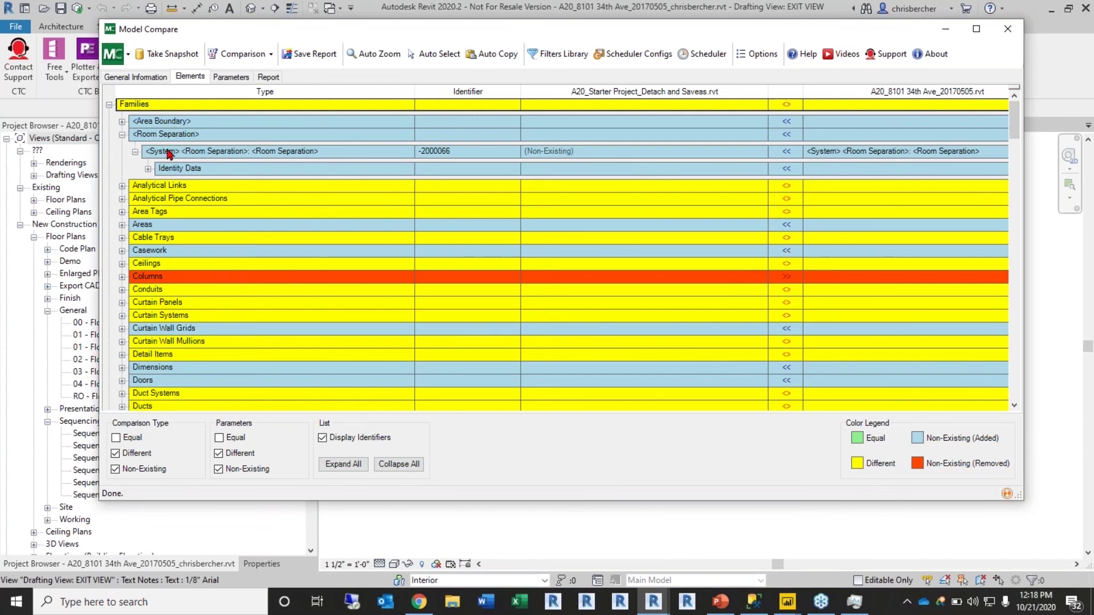
Step: Expand the removed Columns and the Doors categories, then switch to the Parameters results
click(122, 277)
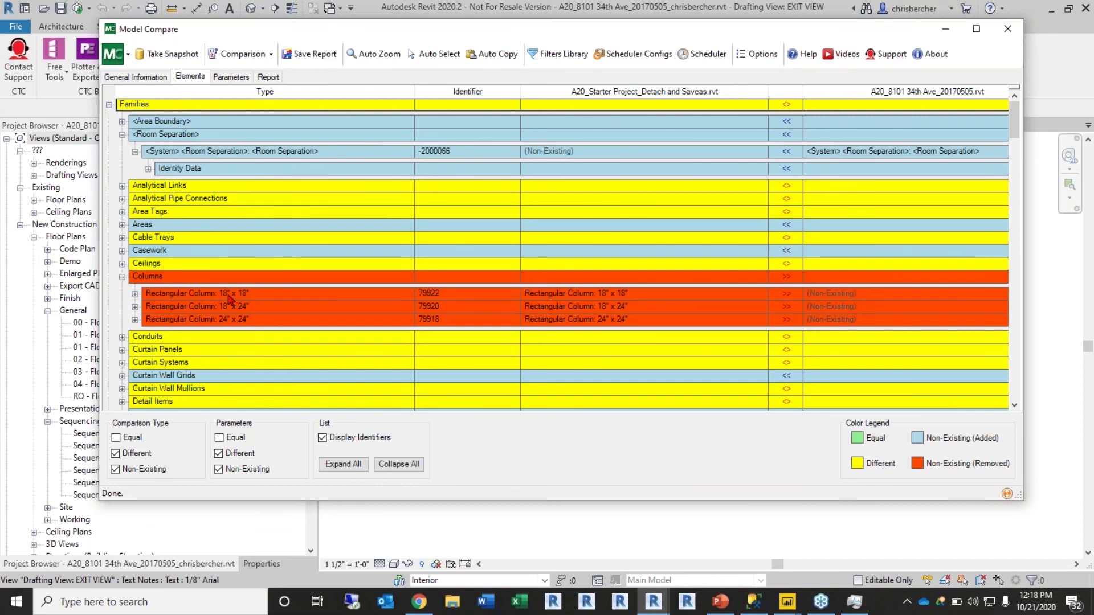
scroll(233, 277, down, 10)
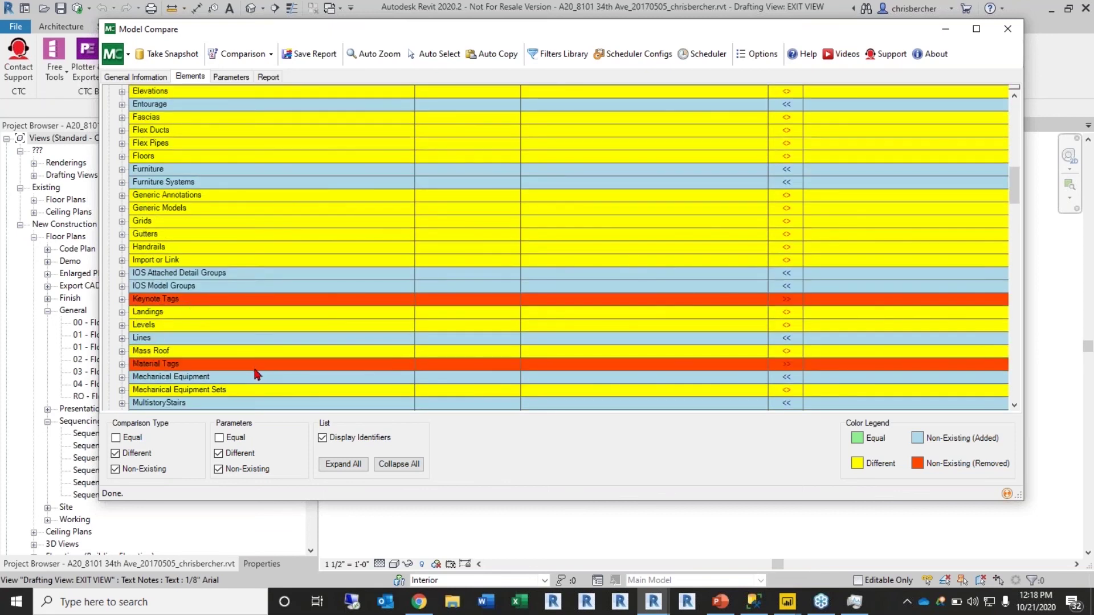
scroll(256, 374, down, 3)
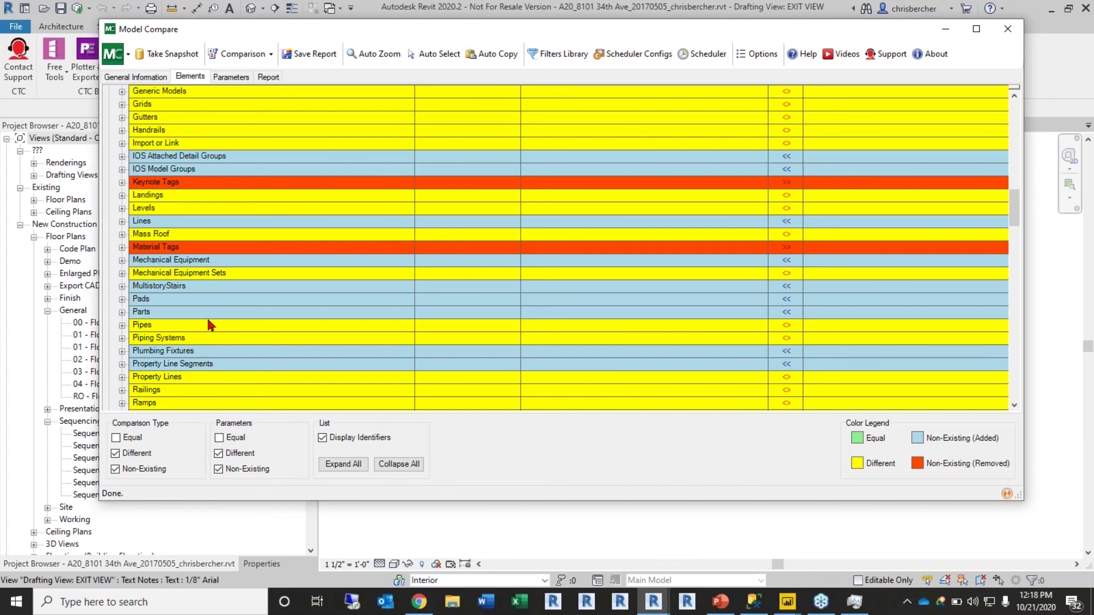
scroll(210, 325, up, 3)
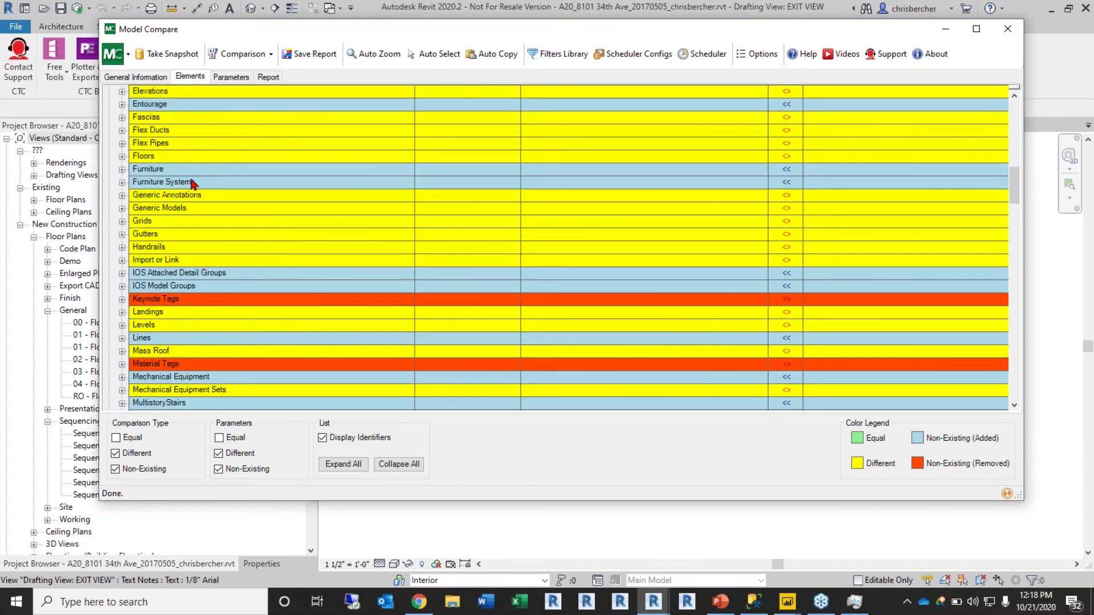
scroll(192, 181, up, 3)
scroll(188, 165, up, 1)
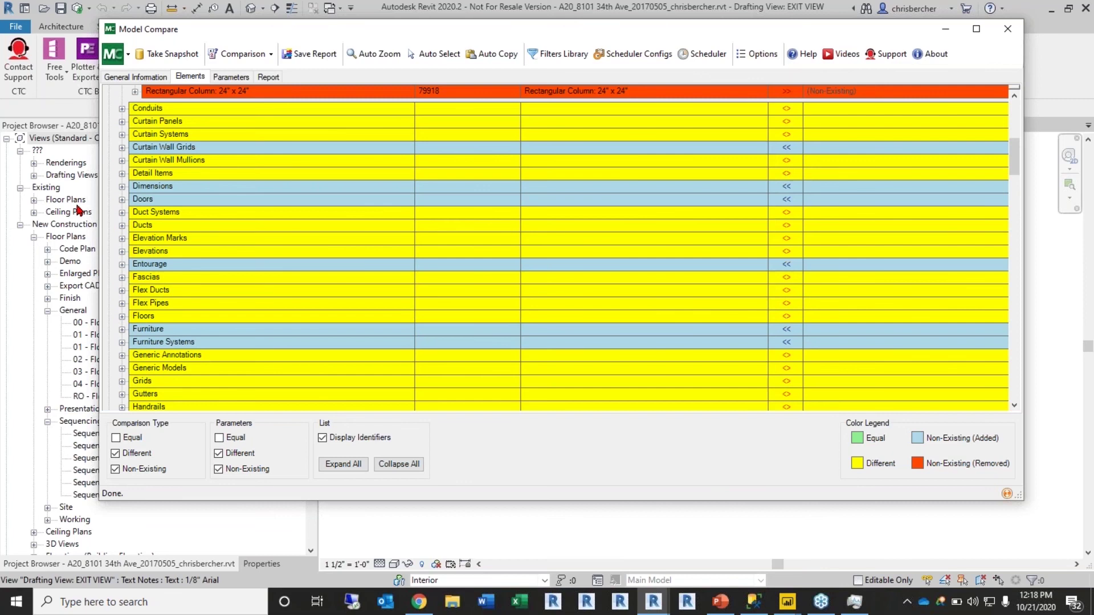
click(122, 199)
scroll(294, 269, down, 10)
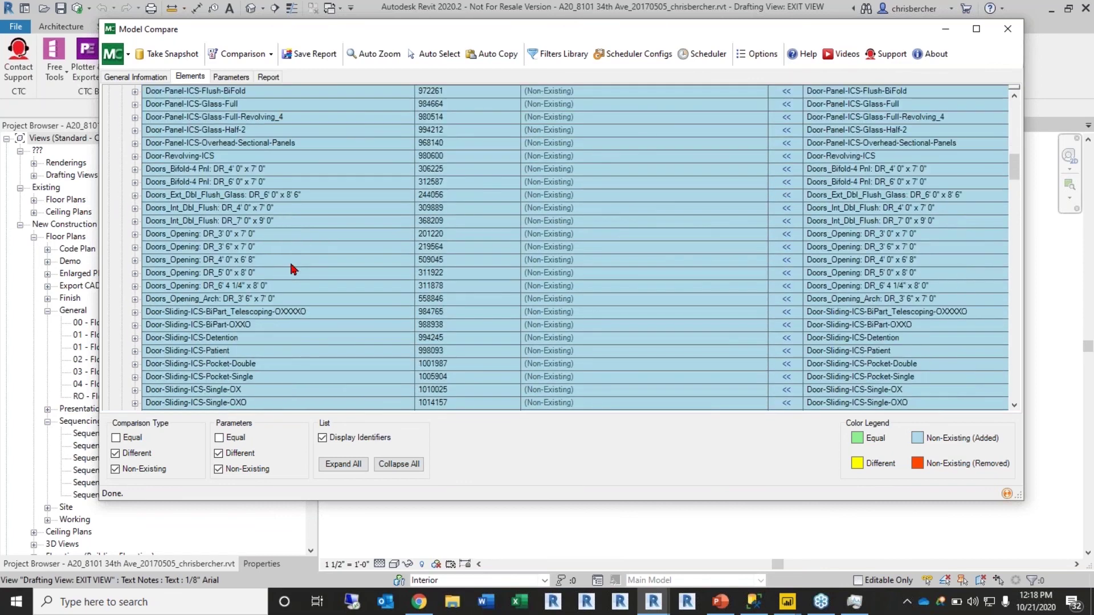
drag(1014, 192, 1019, 330)
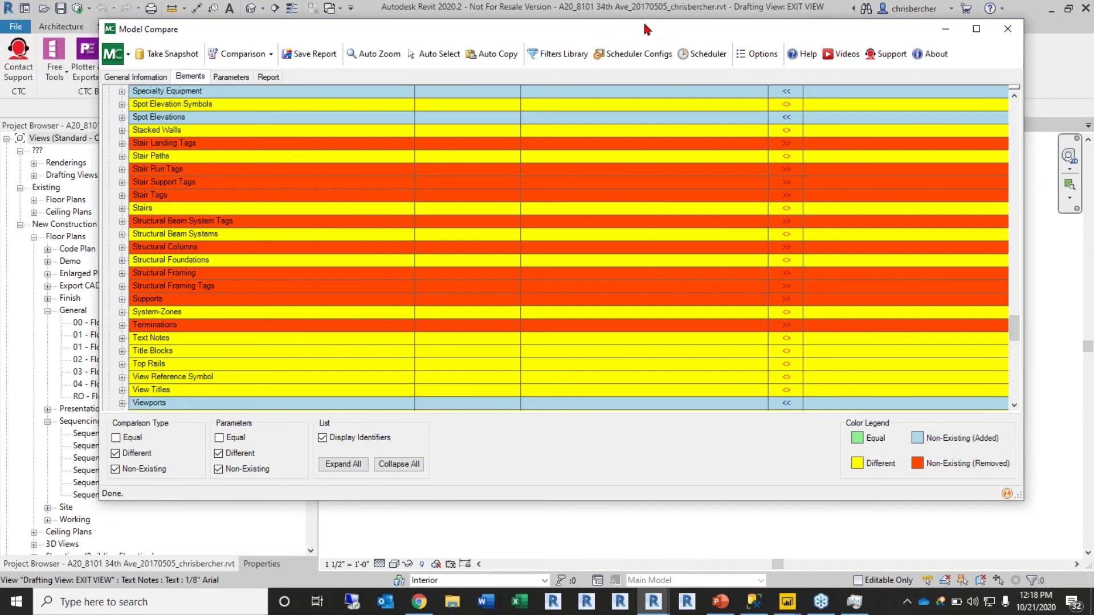
drag(645, 25, 647, 16)
scroll(360, 153, up, 1)
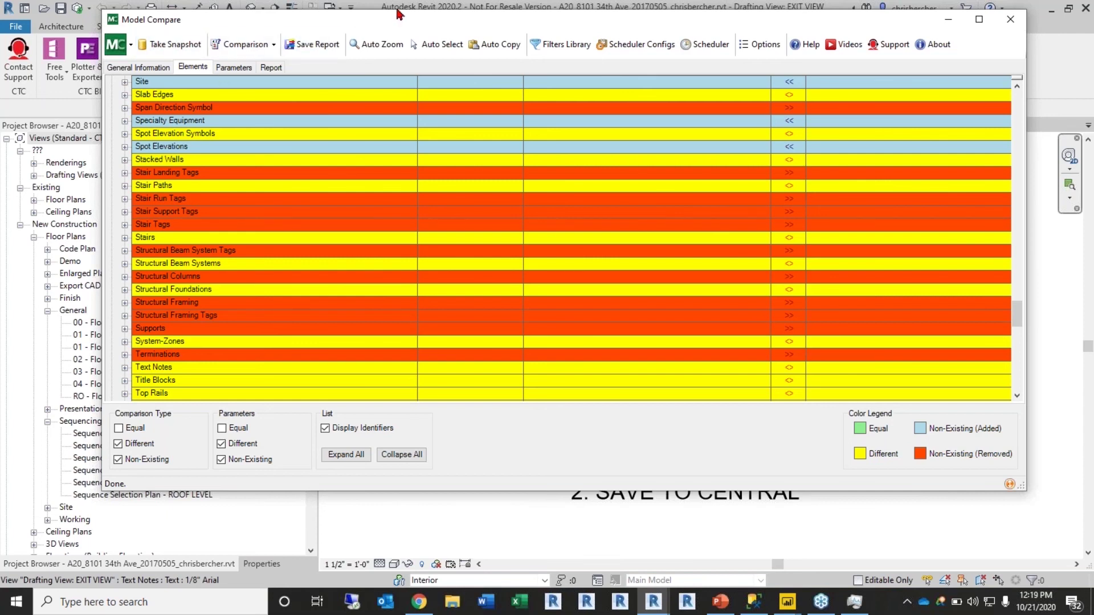
click(254, 67)
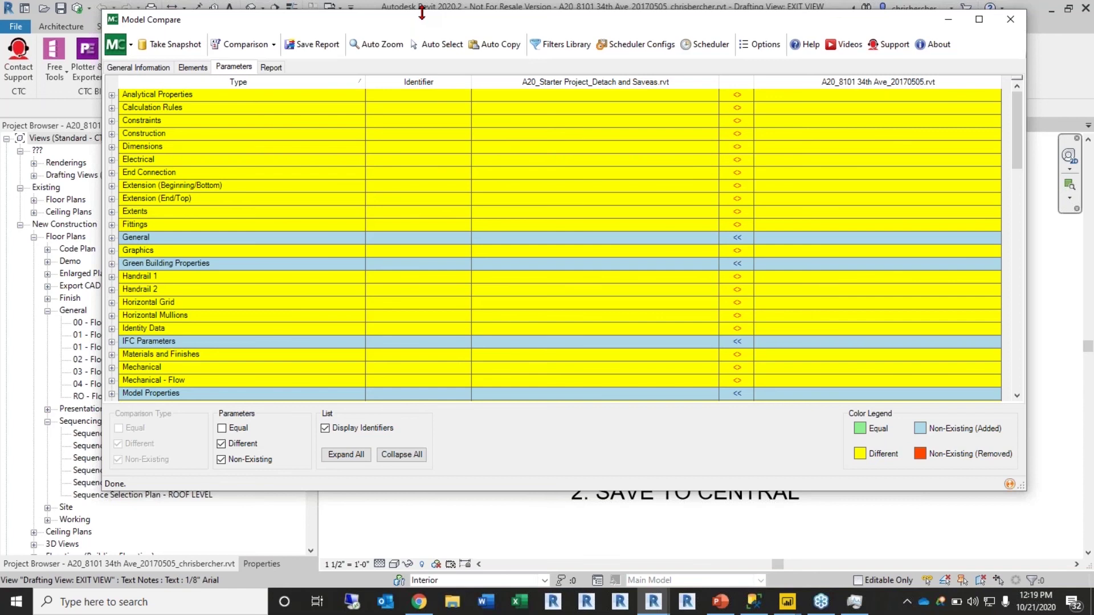
Step: Briefly expand and collapse the Dimensions and General parameter groups
drag(422, 12, 415, 12)
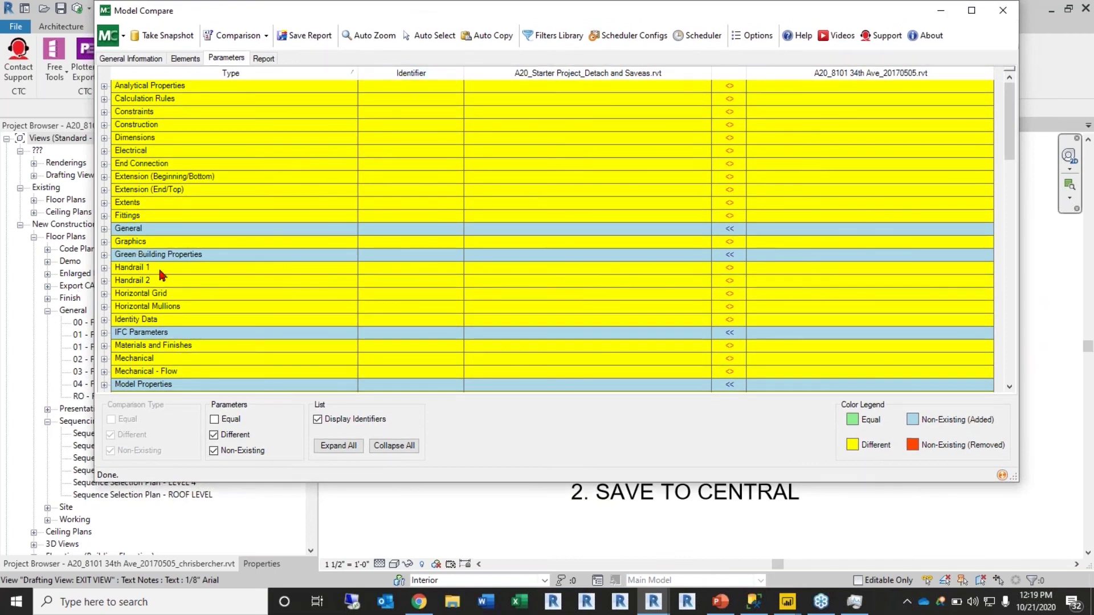
scroll(162, 308, down, 6)
scroll(163, 308, up, 6)
click(104, 137)
click(104, 138)
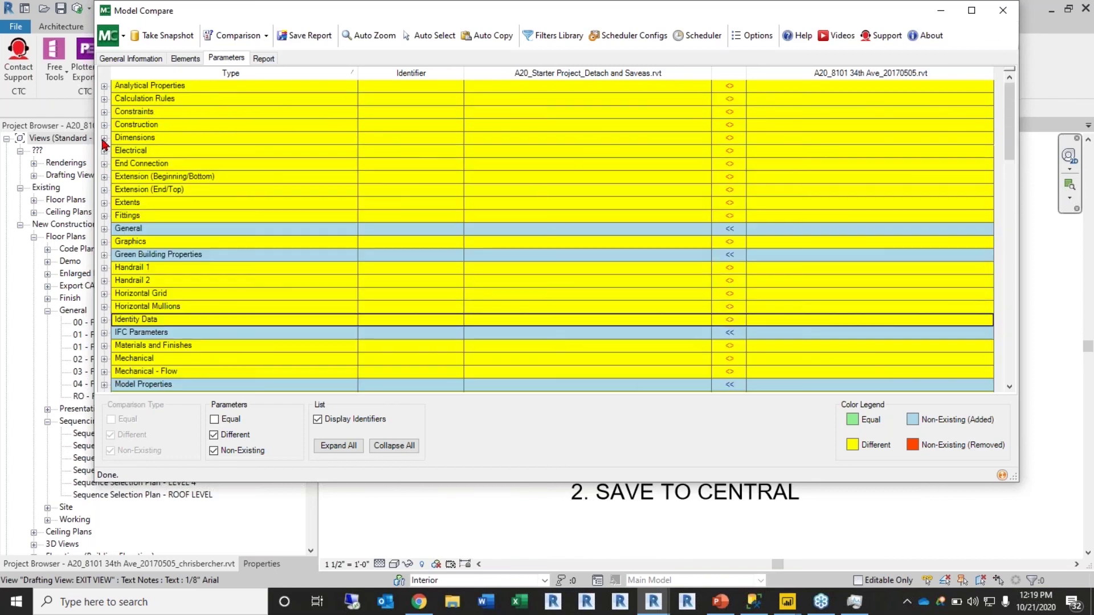
click(104, 229)
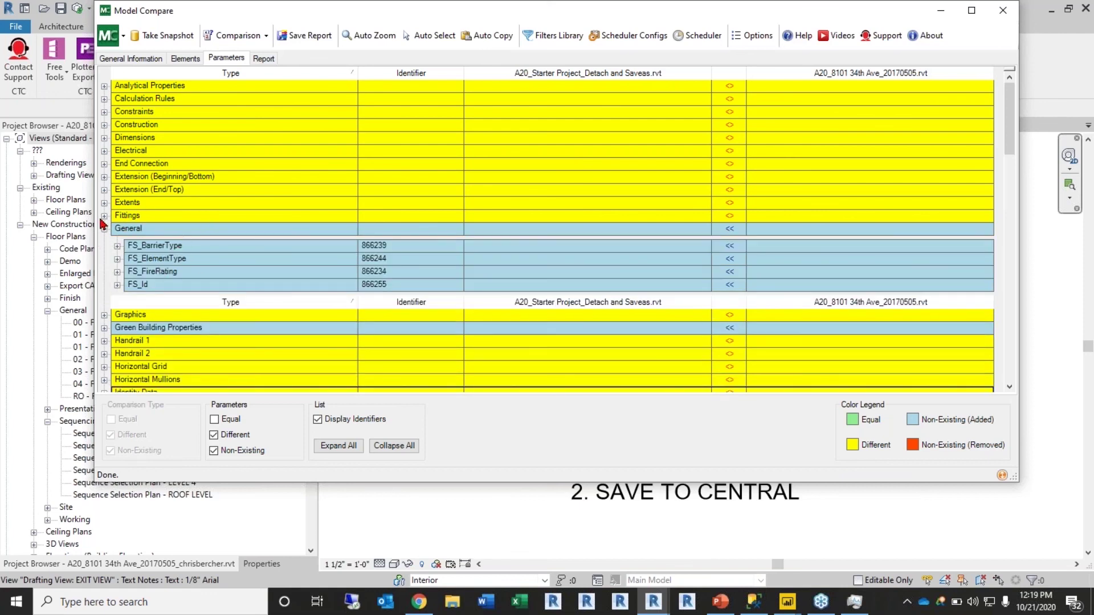
click(104, 229)
scroll(128, 234, down, 3)
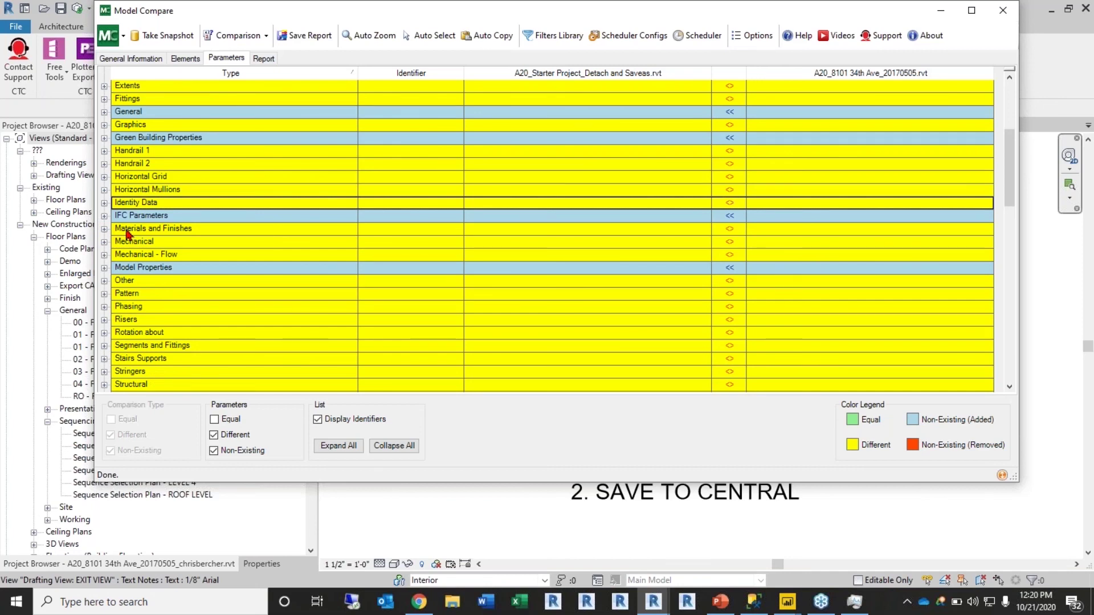
scroll(136, 318, down, 6)
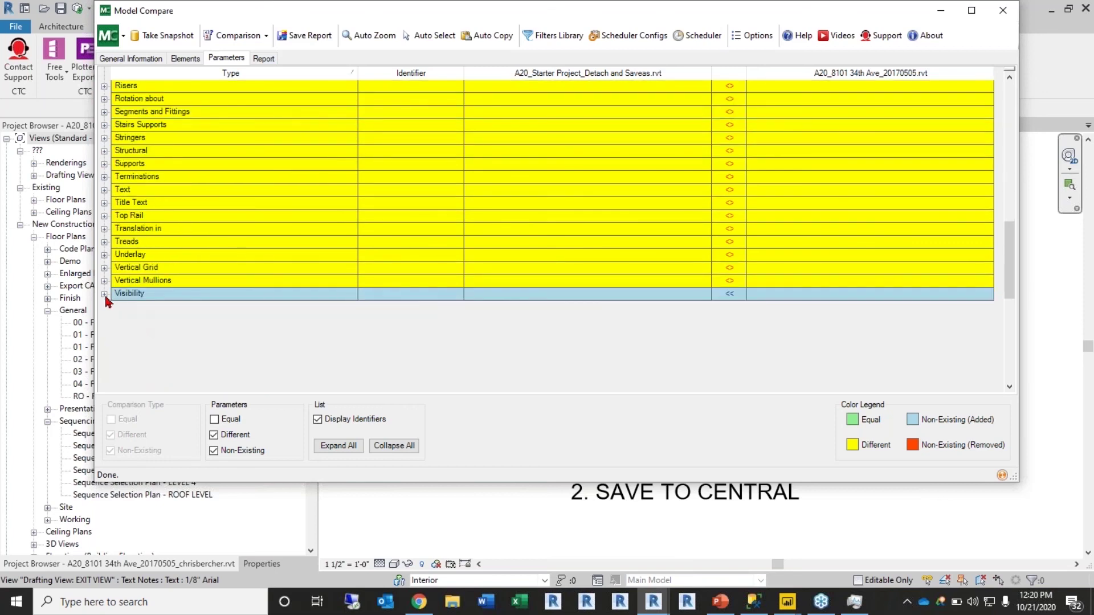
Step: Peek at the Visibility group, then expand IFC Parameters to show the added Operation parameter
click(104, 295)
click(104, 294)
scroll(163, 245, up, 7)
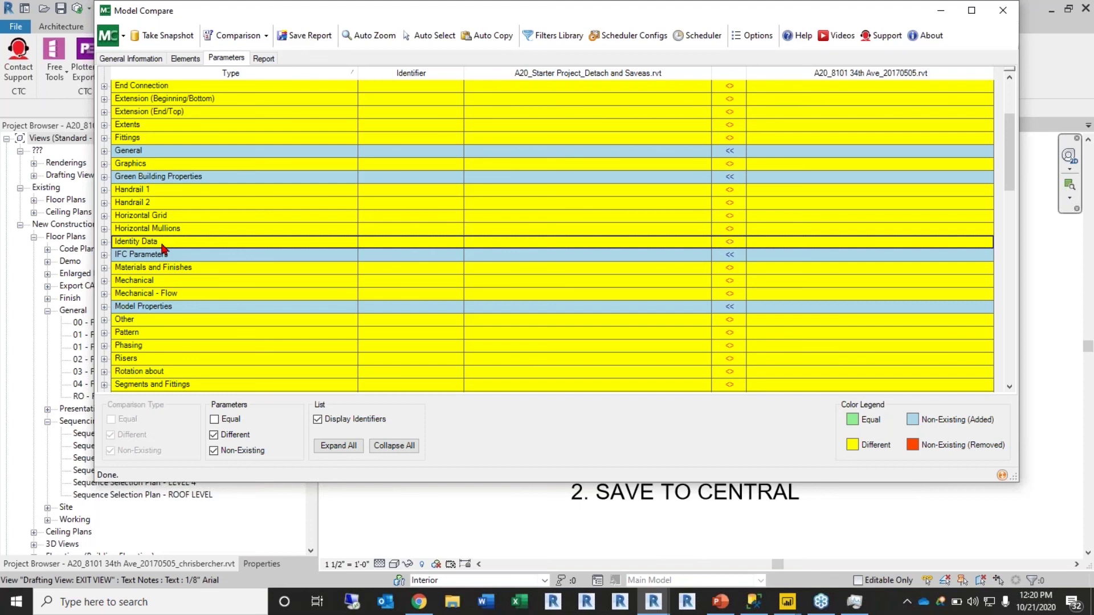
scroll(164, 249, up, 2)
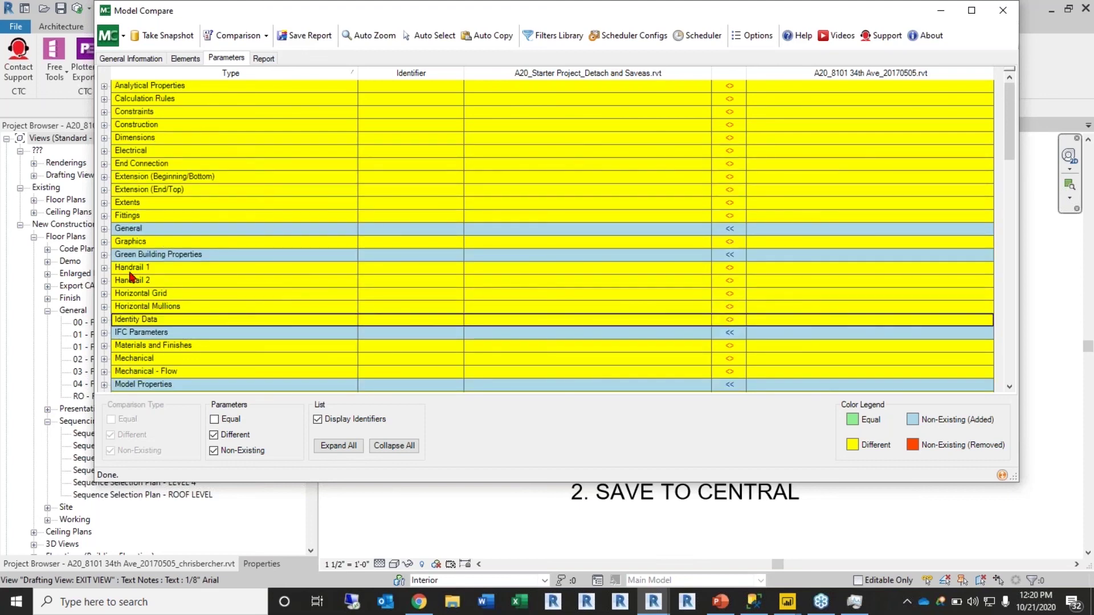
click(104, 333)
scroll(120, 325, down, 2)
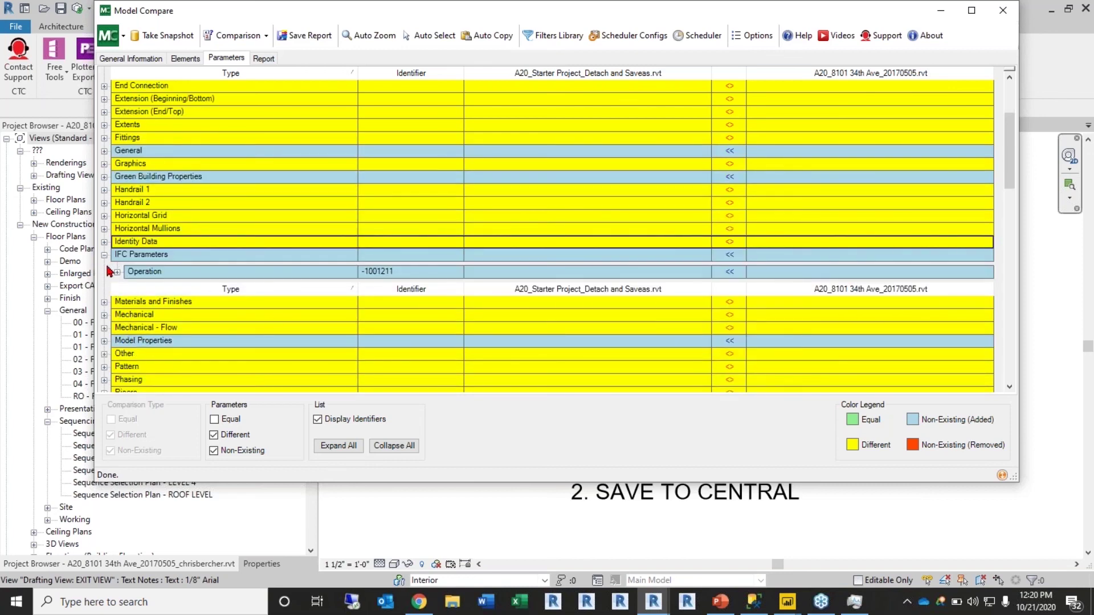
Step: Inspect the Mechanical group's Flex Pipes Roughness differences, collapse them, and generate the Report
click(104, 256)
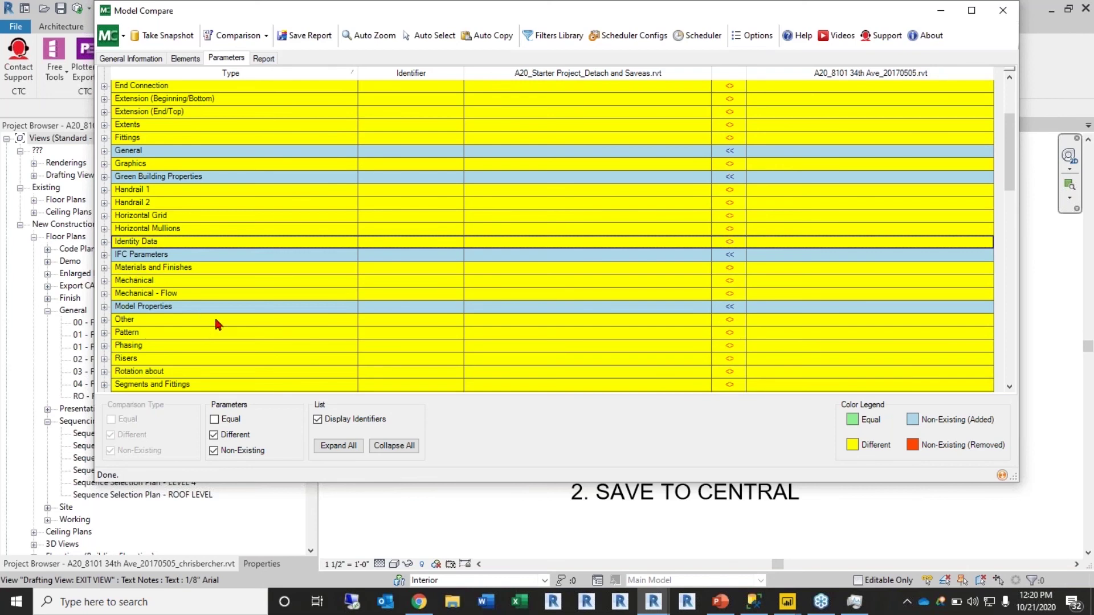
click(104, 280)
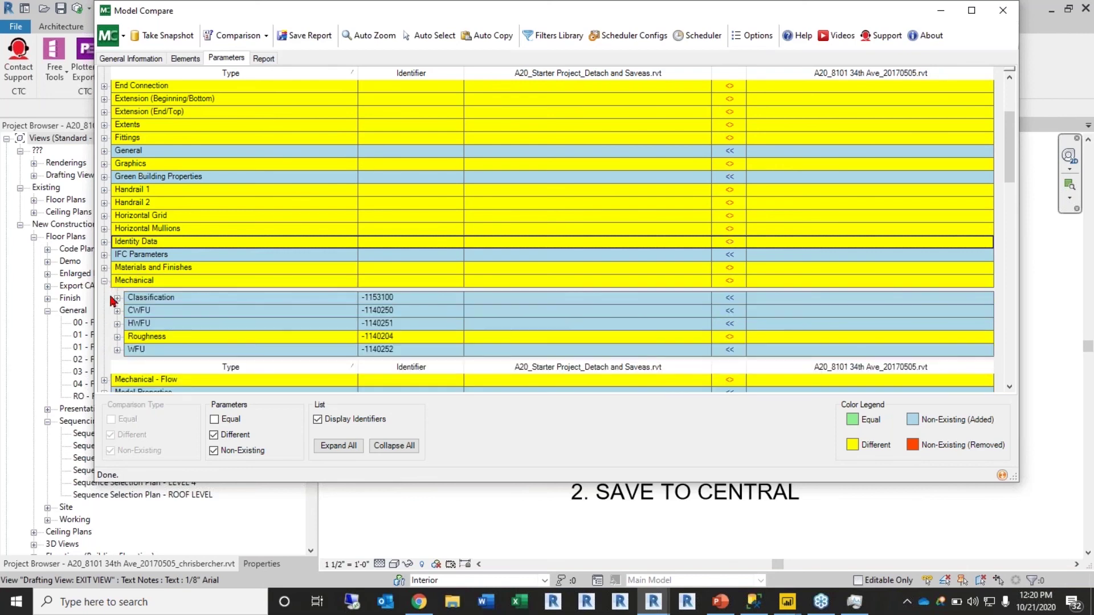
click(117, 337)
click(272, 354)
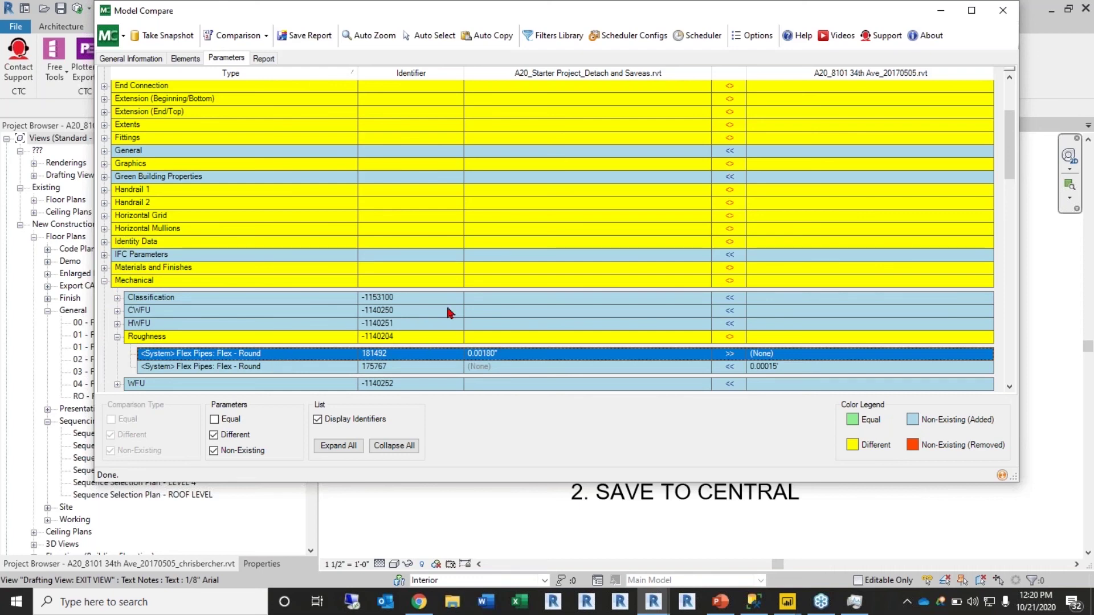
click(118, 337)
click(104, 281)
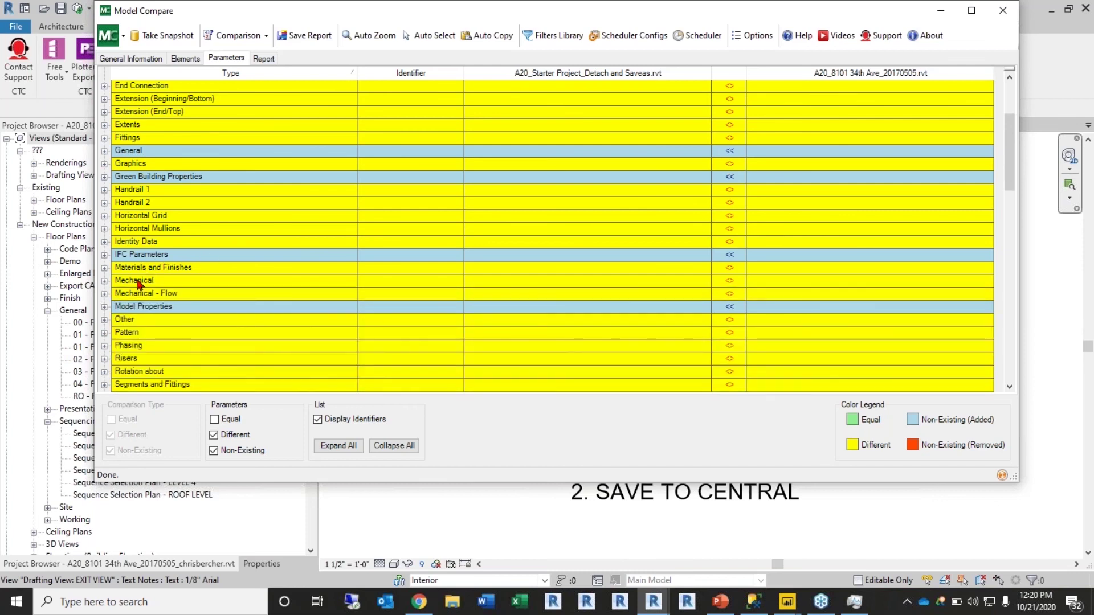
click(264, 60)
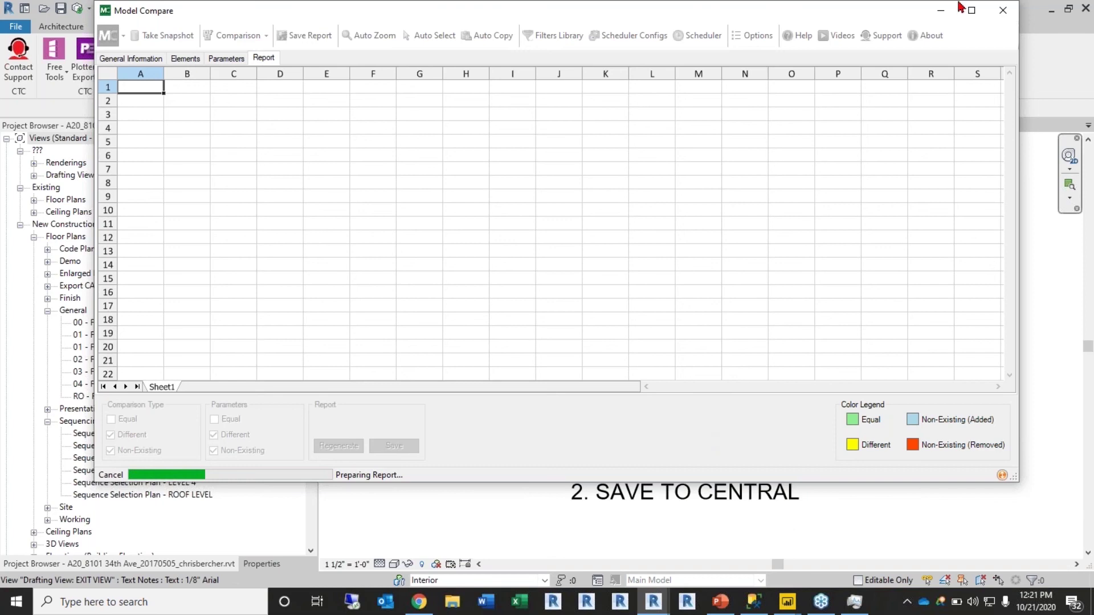
Step: Close Model Compare, continue past the .NET error, and move the CTC panel aside
drag(953, 15, 953, 79)
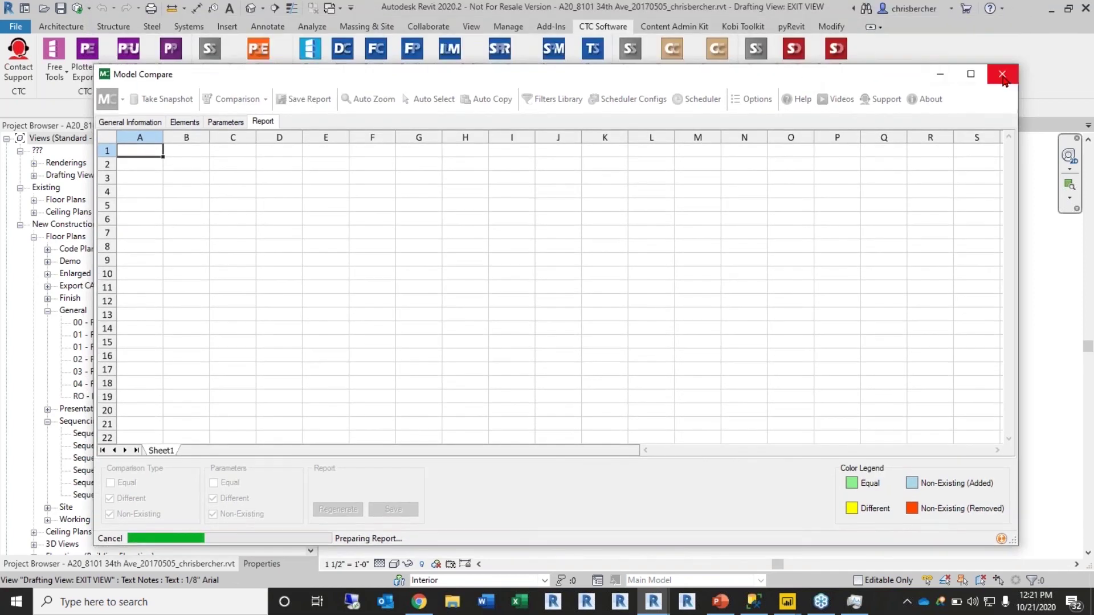
click(1002, 74)
click(524, 212)
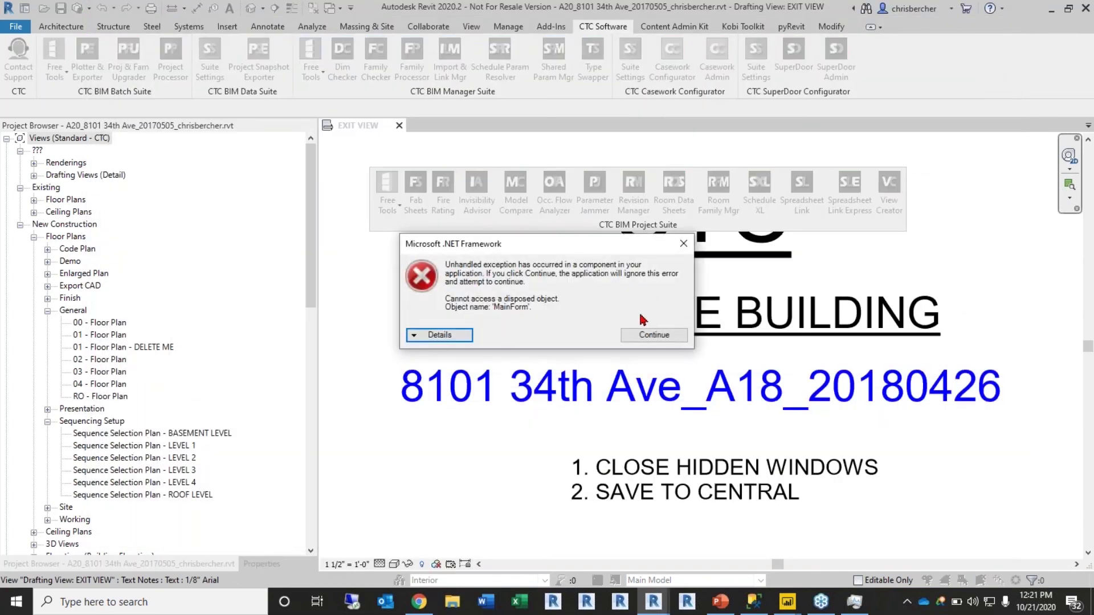
click(654, 335)
drag(615, 230, 582, 215)
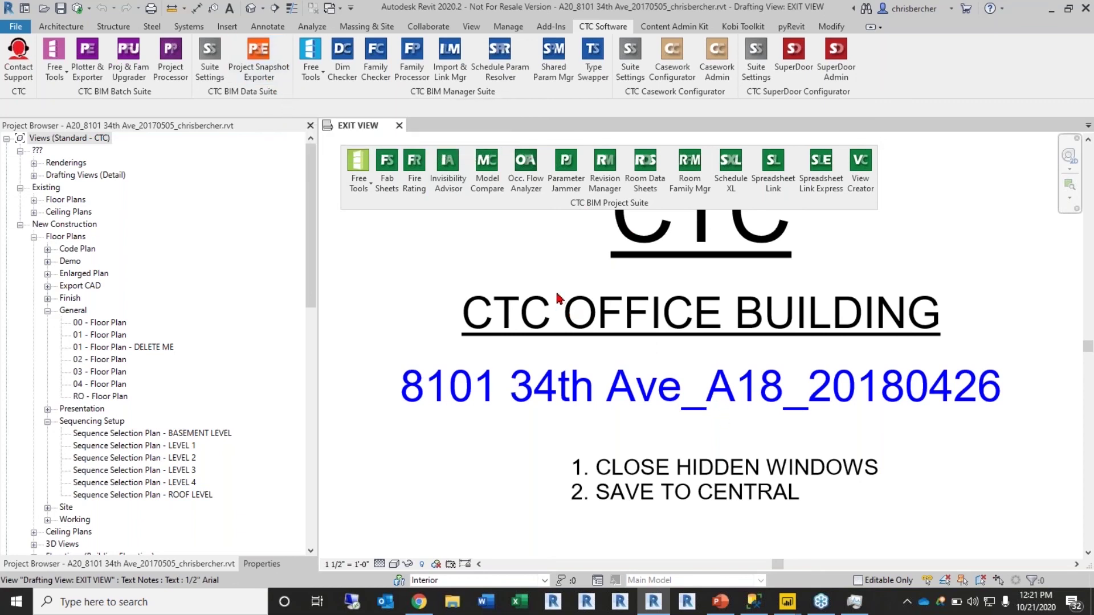
Step: Launch the Project Snapshot Exporter from the CTC Software ribbon and position its dialog
click(258, 69)
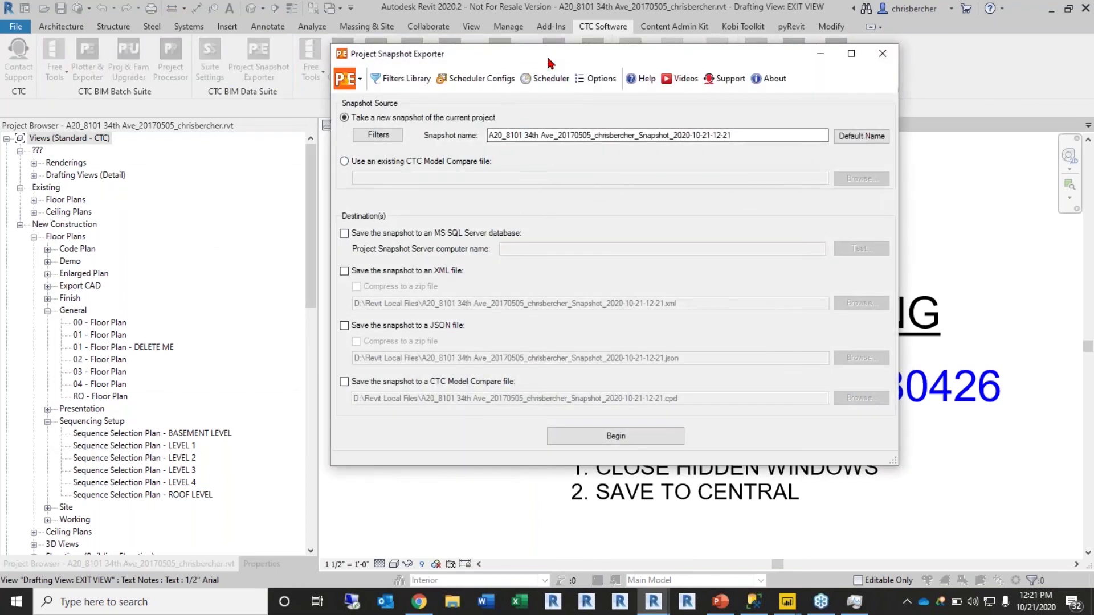
drag(548, 60, 511, 129)
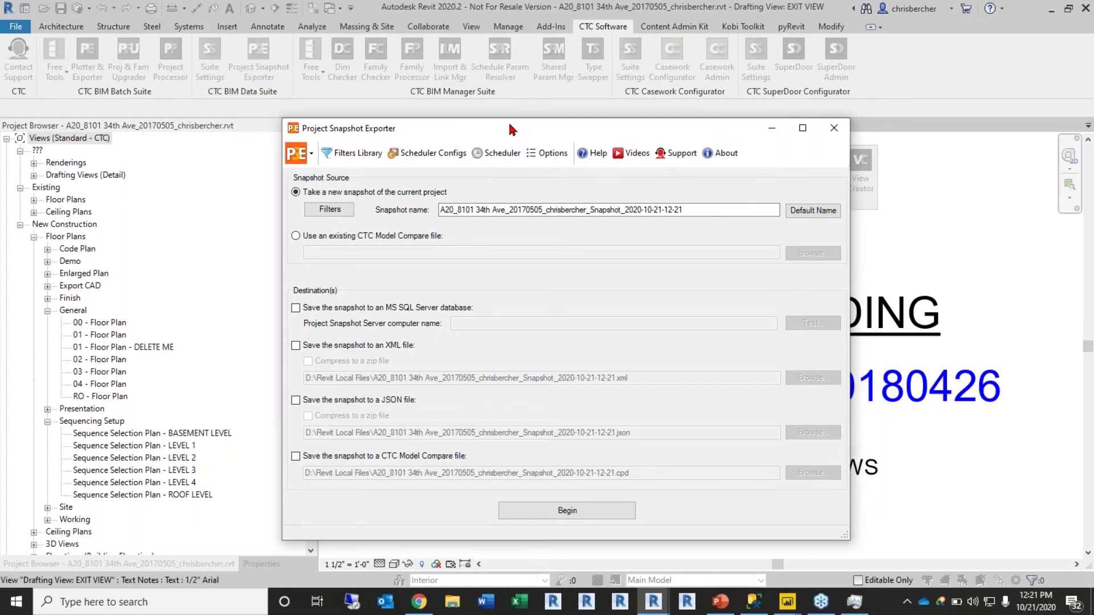
drag(511, 129, 257, 262)
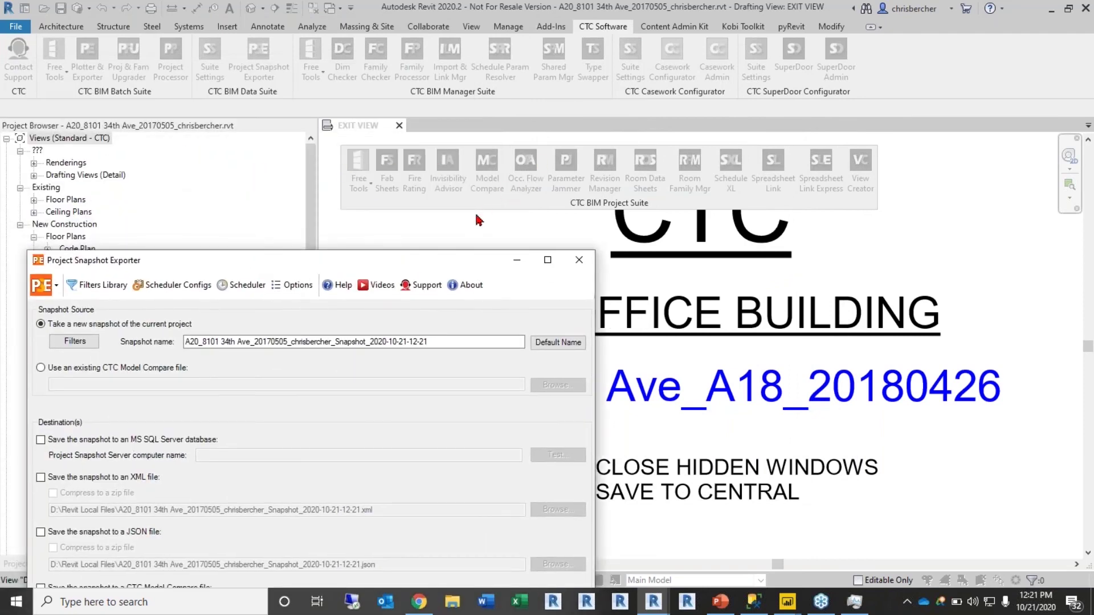
drag(420, 254, 659, 66)
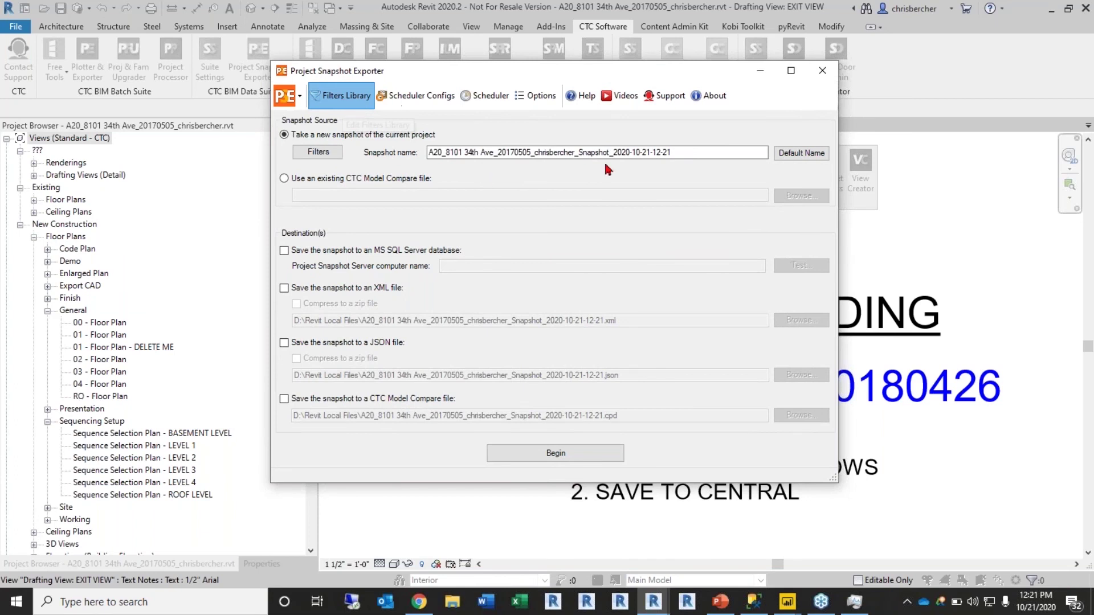
Step: Review the snapshot filters in the Filters Library, then bring SQL Server Management Studio forward
click(344, 100)
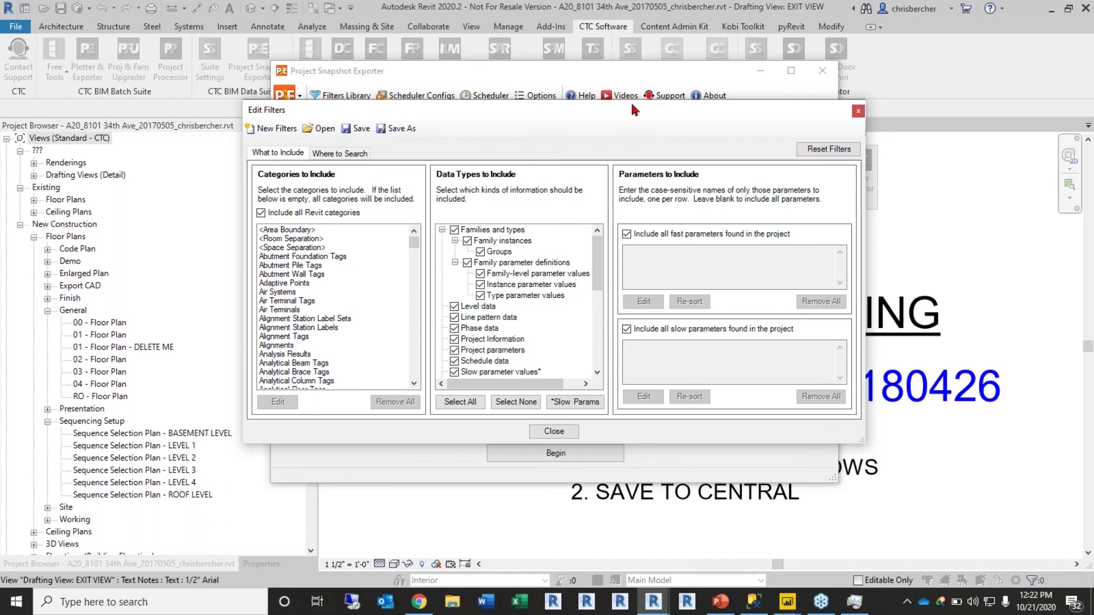
drag(600, 116, 564, 126)
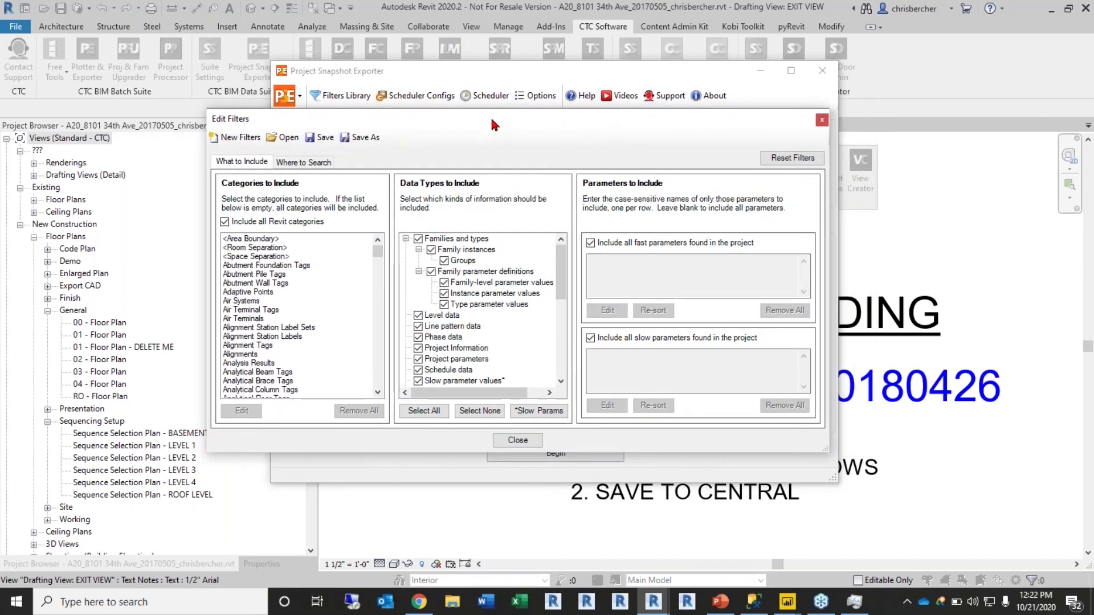
drag(485, 118, 511, 114)
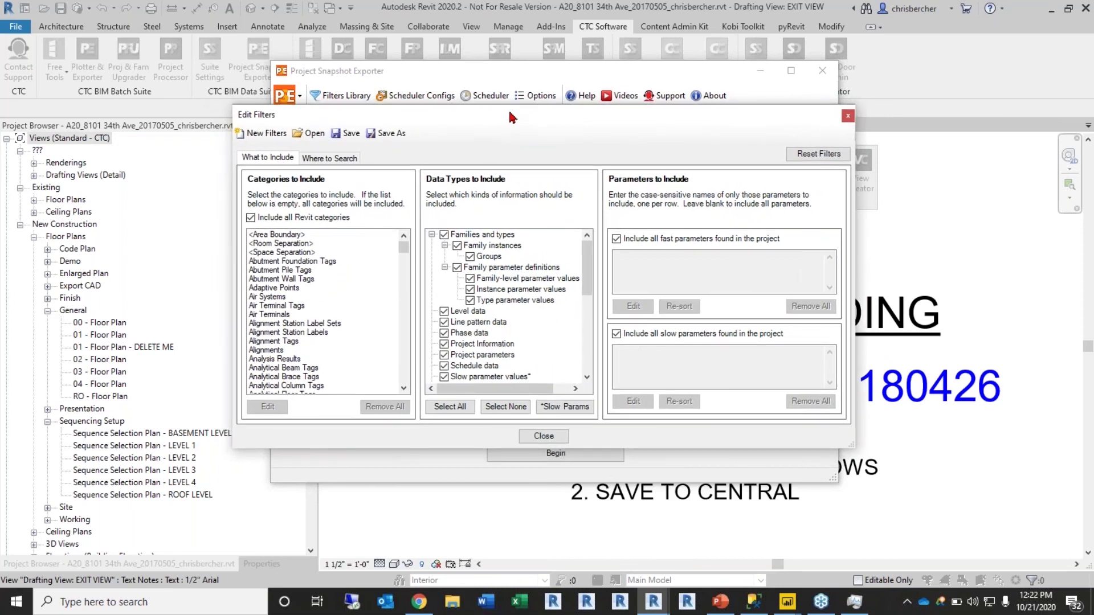
click(754, 602)
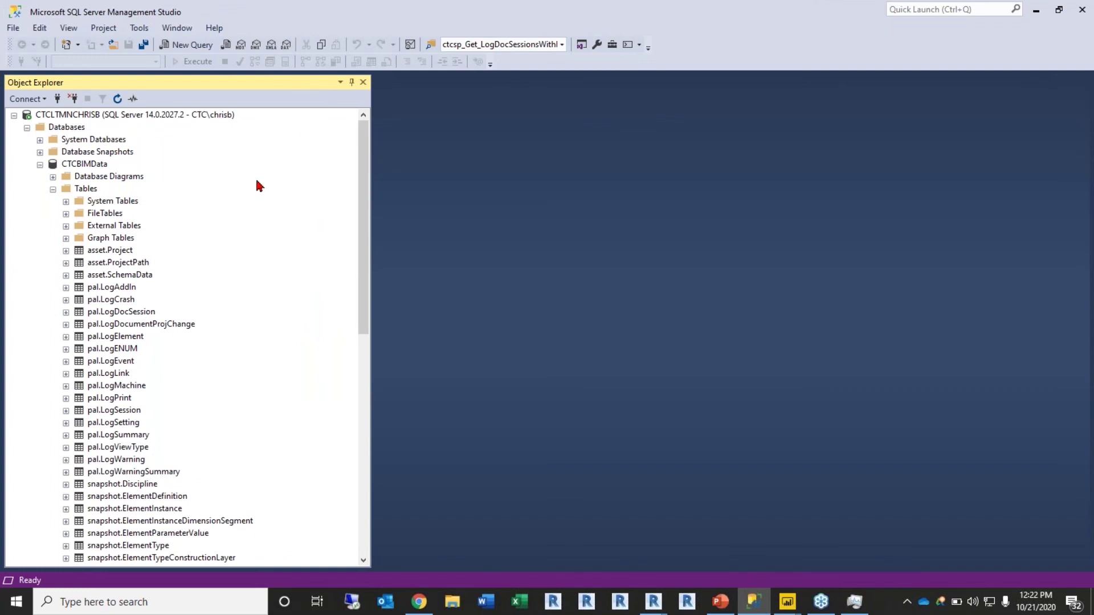
Step: Run Select Top 1000 Rows on snapshot.ProjectInfoParameter and scroll through the 1,000 returned rows
scroll(97, 395, down, 6)
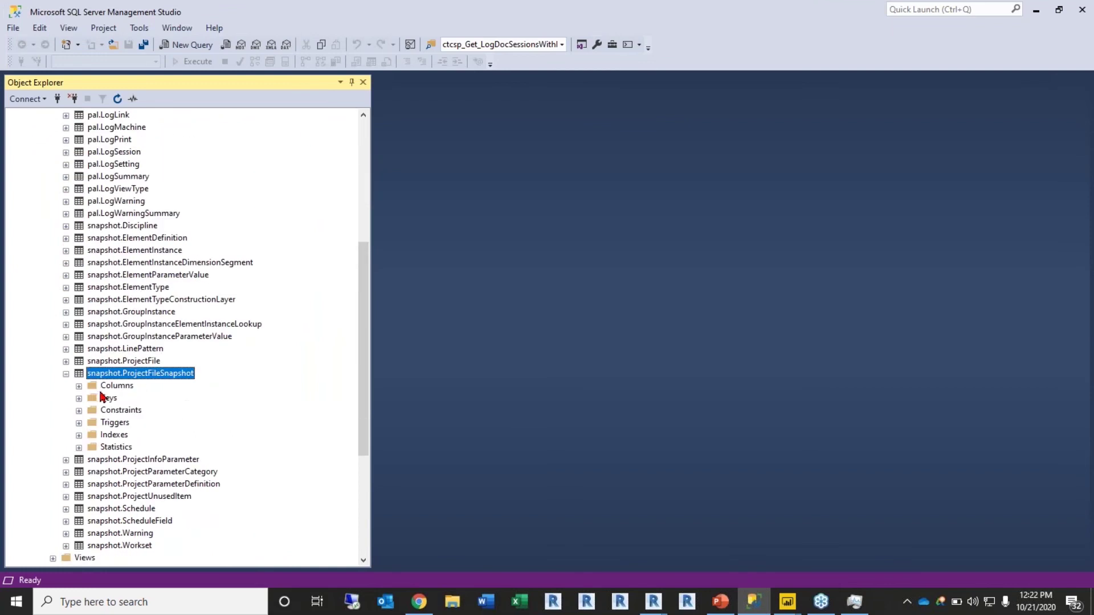
click(65, 337)
key(F2)
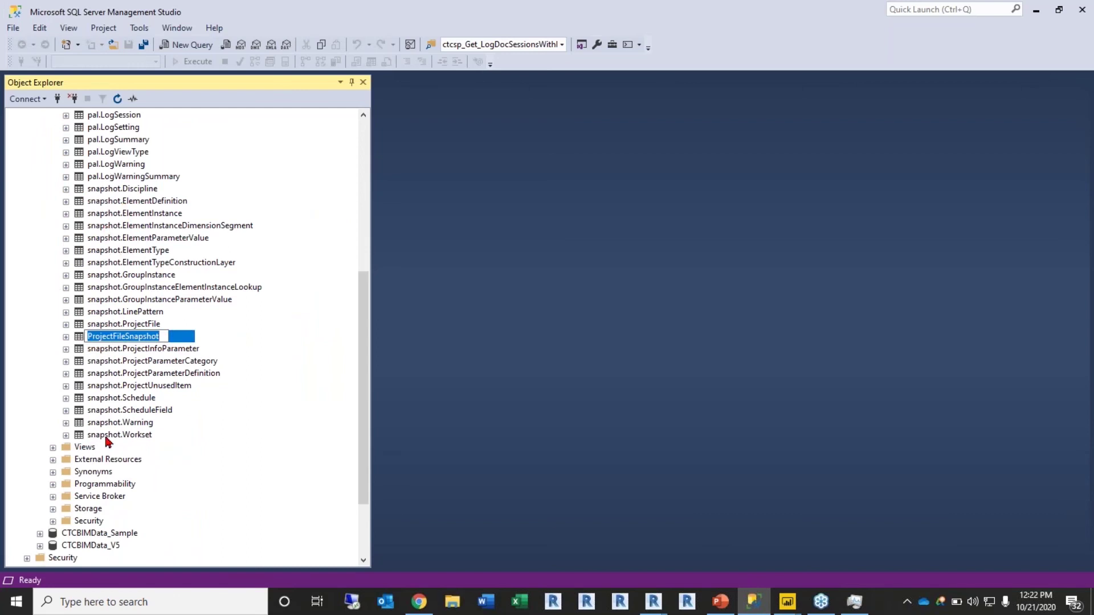
click(114, 387)
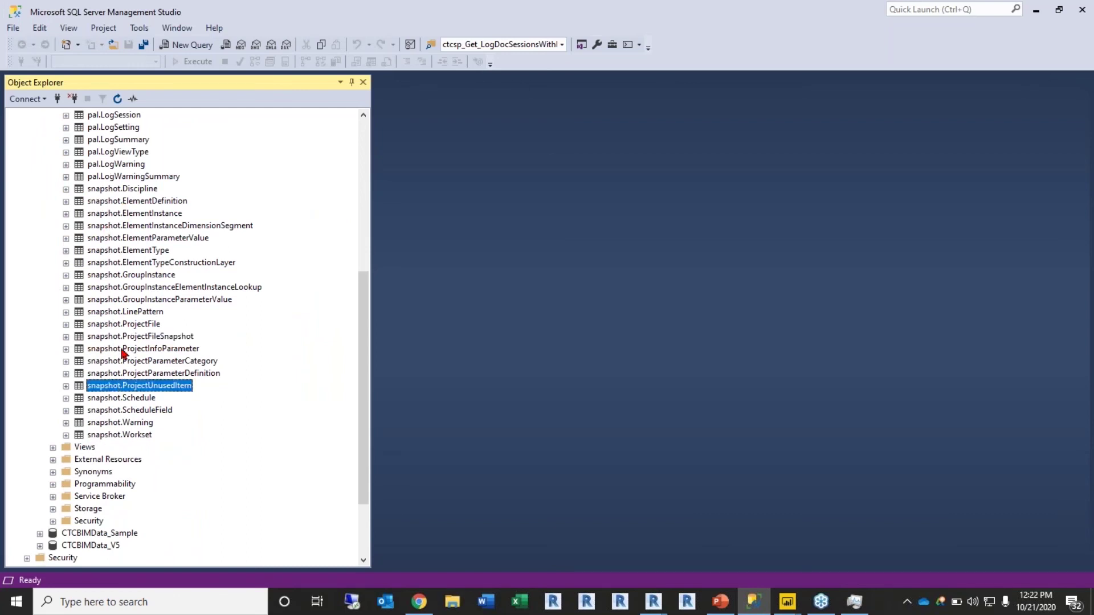
right_click(122, 350)
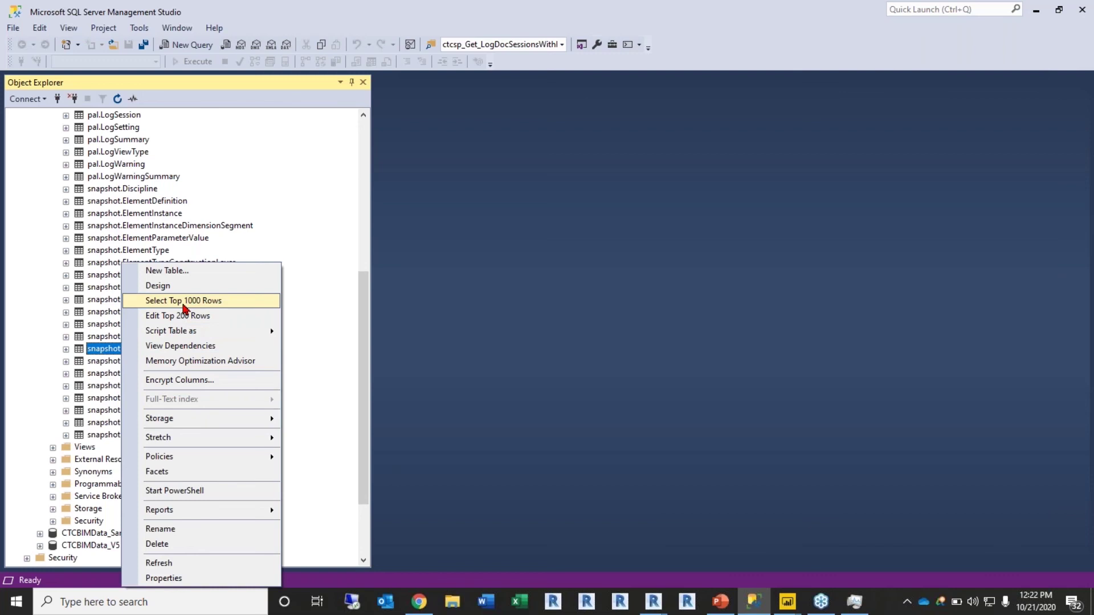
click(184, 302)
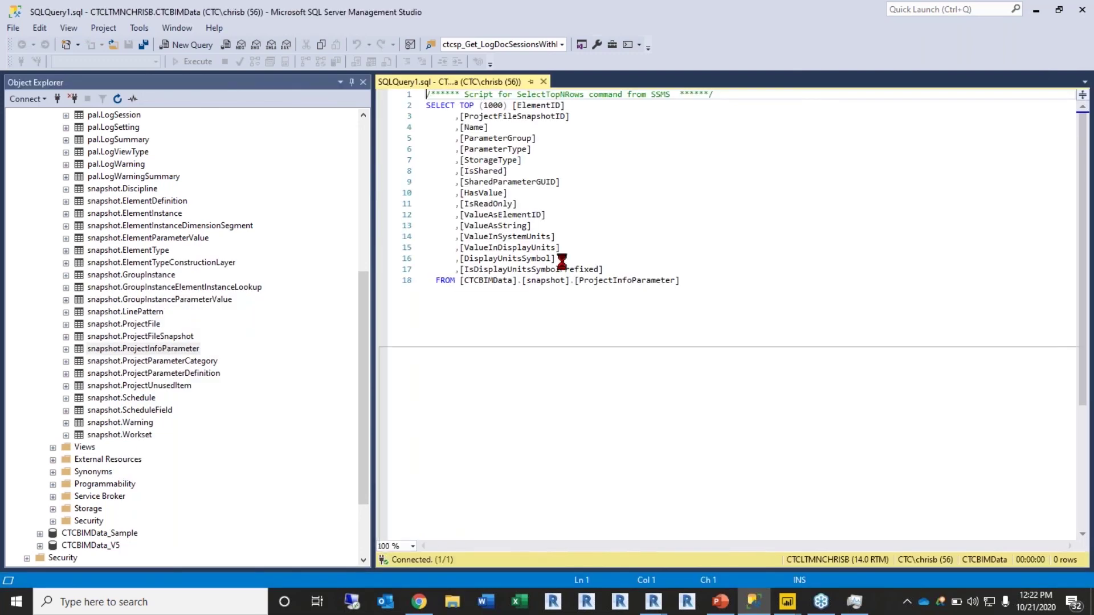
scroll(585, 410, down, 6)
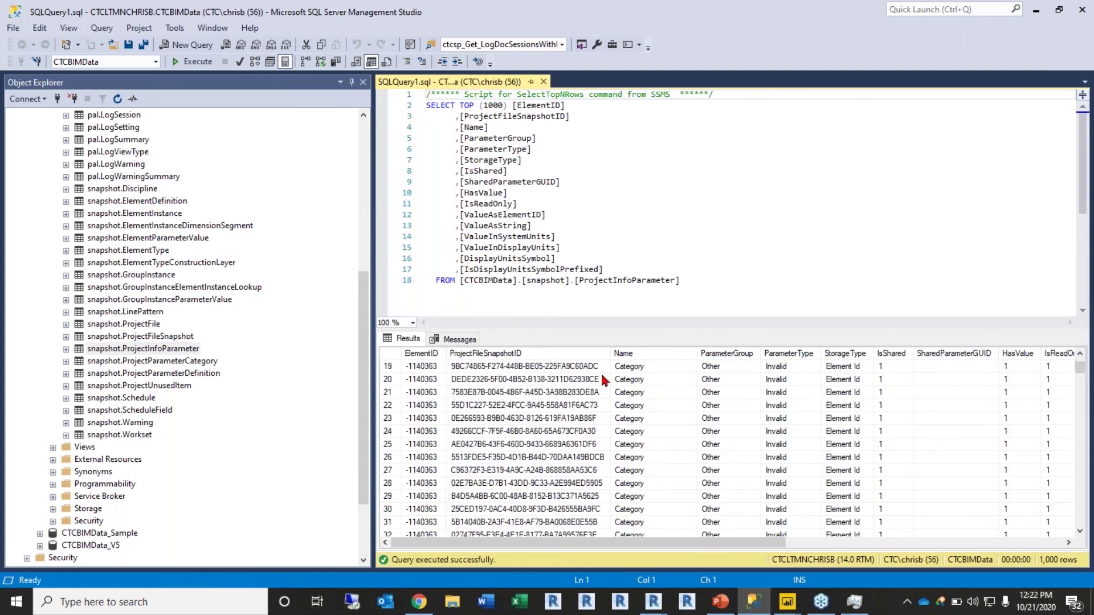
scroll(536, 401, down, 13)
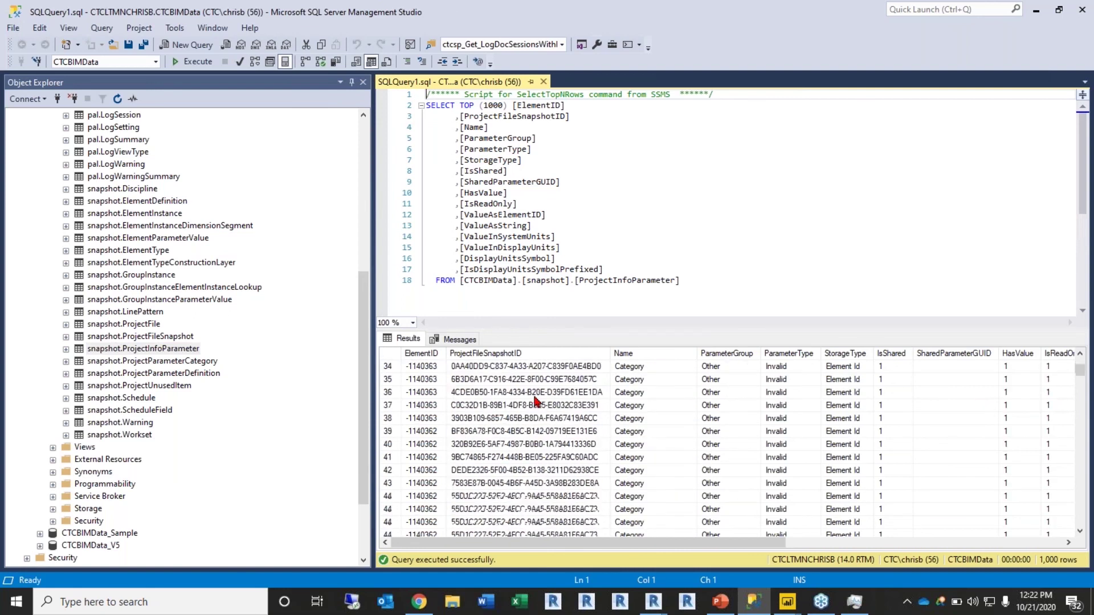
scroll(535, 402, down, 17)
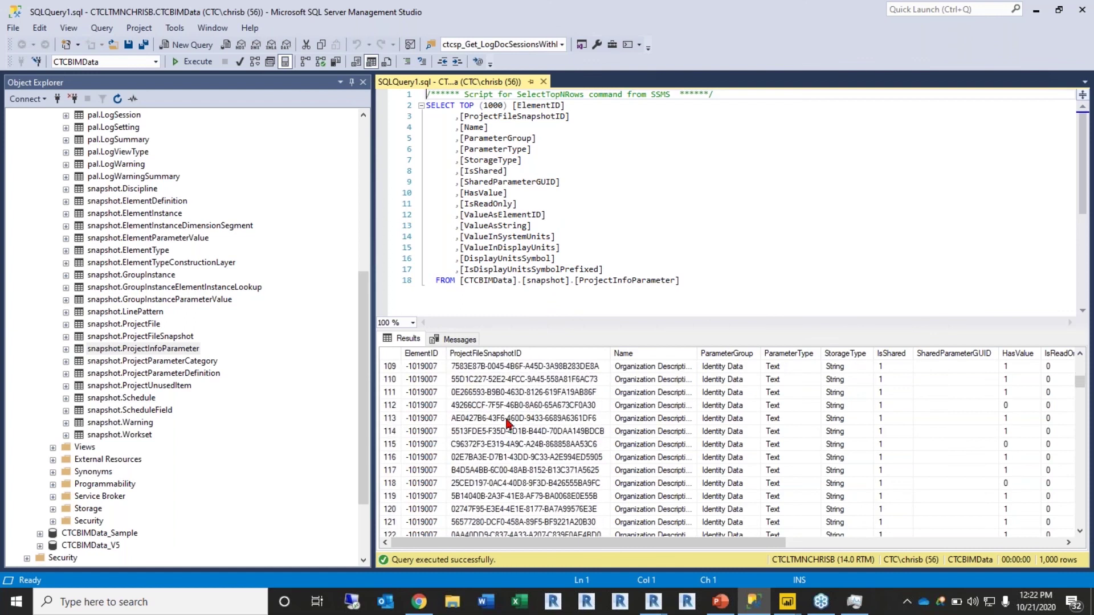
drag(642, 544, 498, 486)
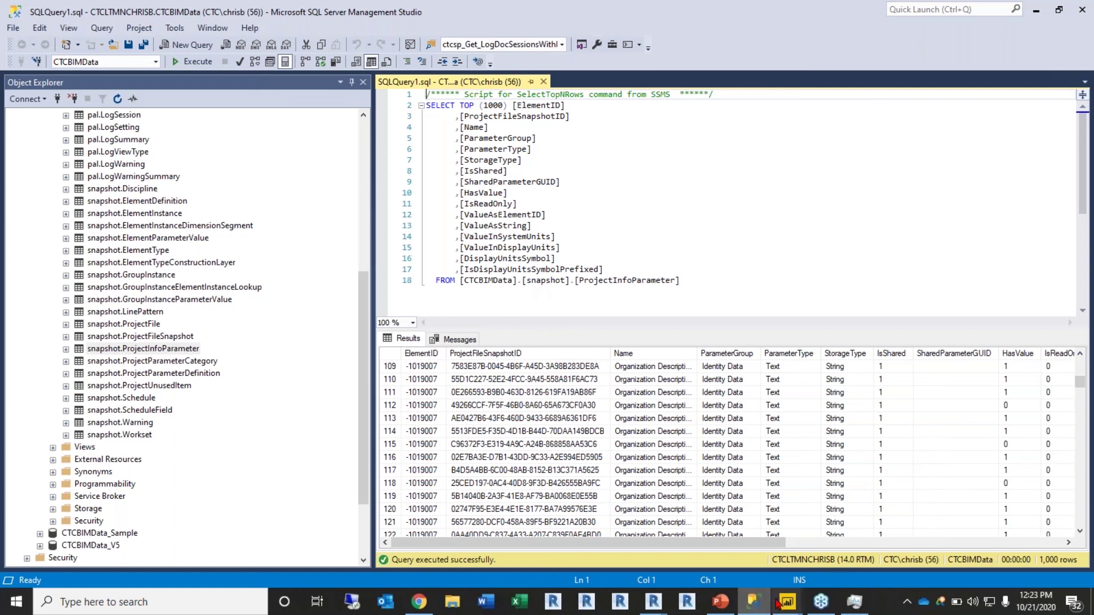
mouse_move(788, 601)
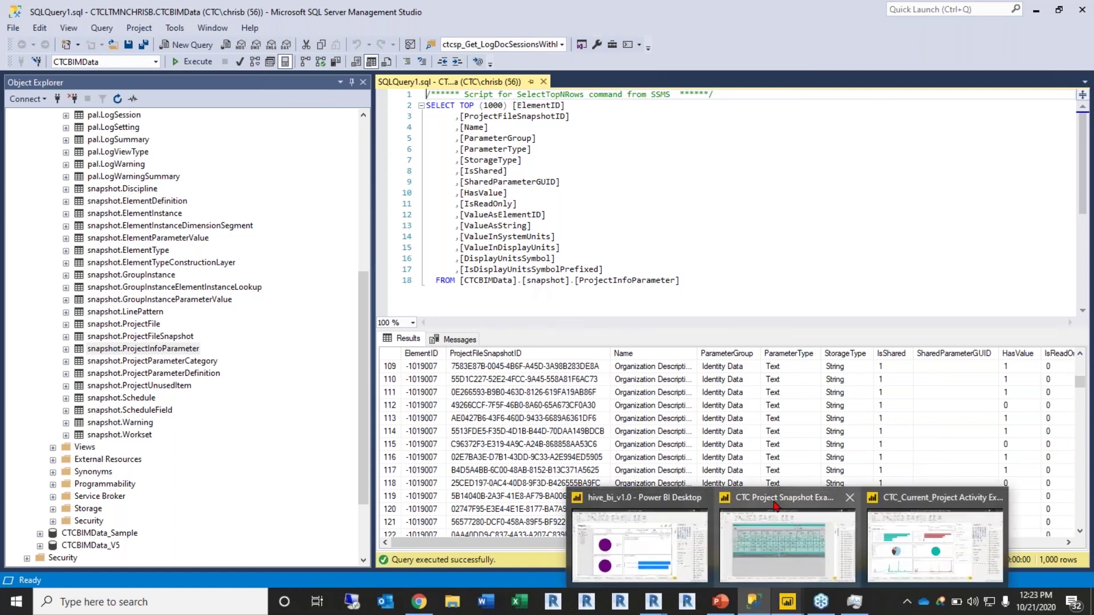
click(788, 531)
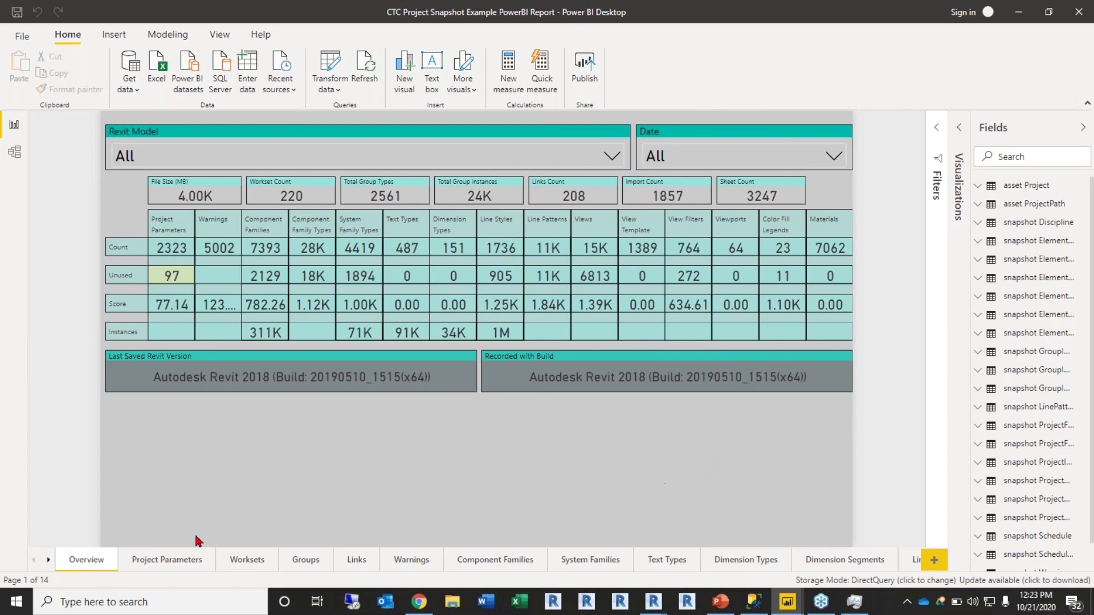
click(296, 159)
scroll(260, 210, down, 3)
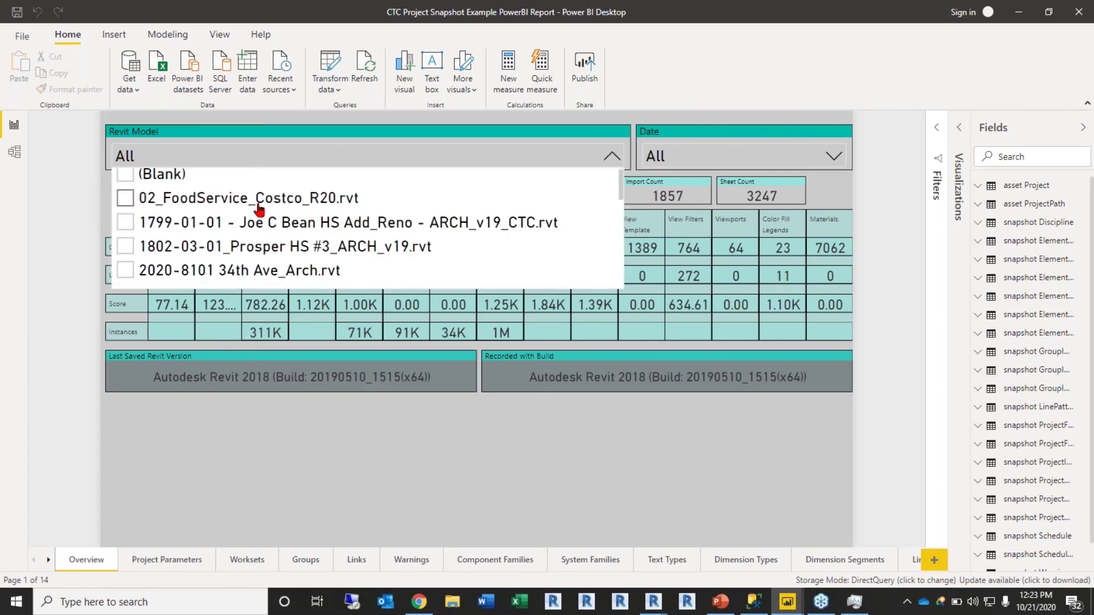
scroll(260, 213, up, 2)
scroll(285, 242, down, 4)
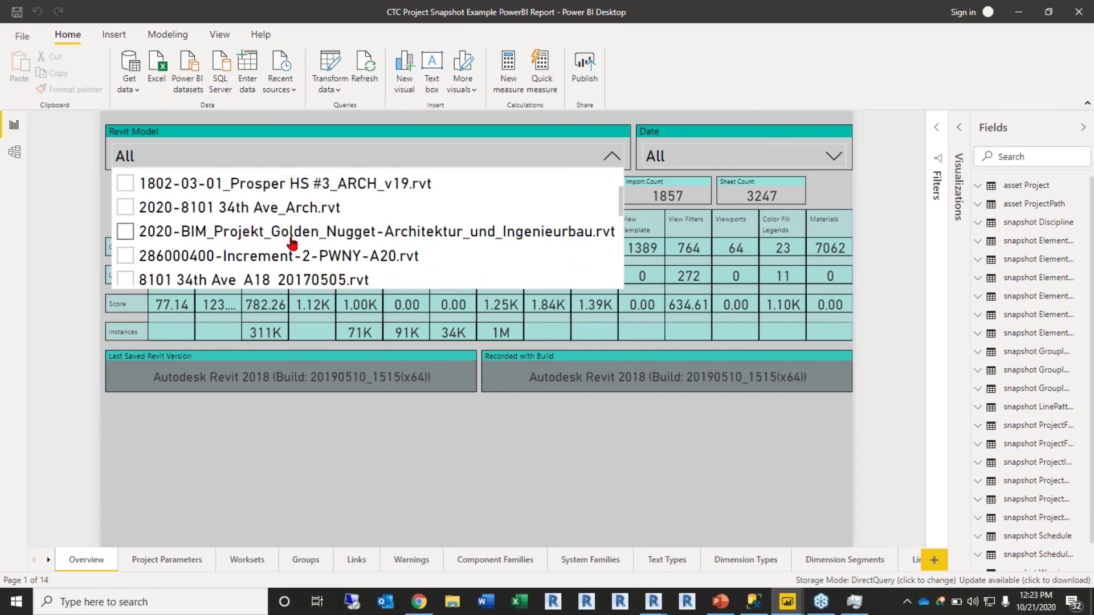
scroll(287, 274, up, 2)
scroll(268, 270, down, 2)
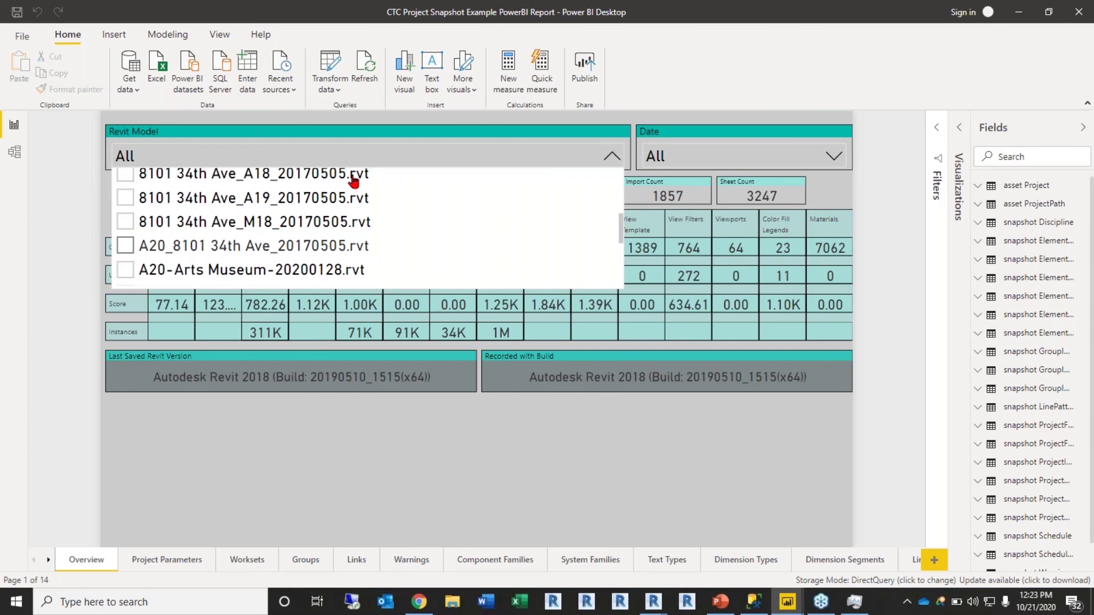
click(198, 241)
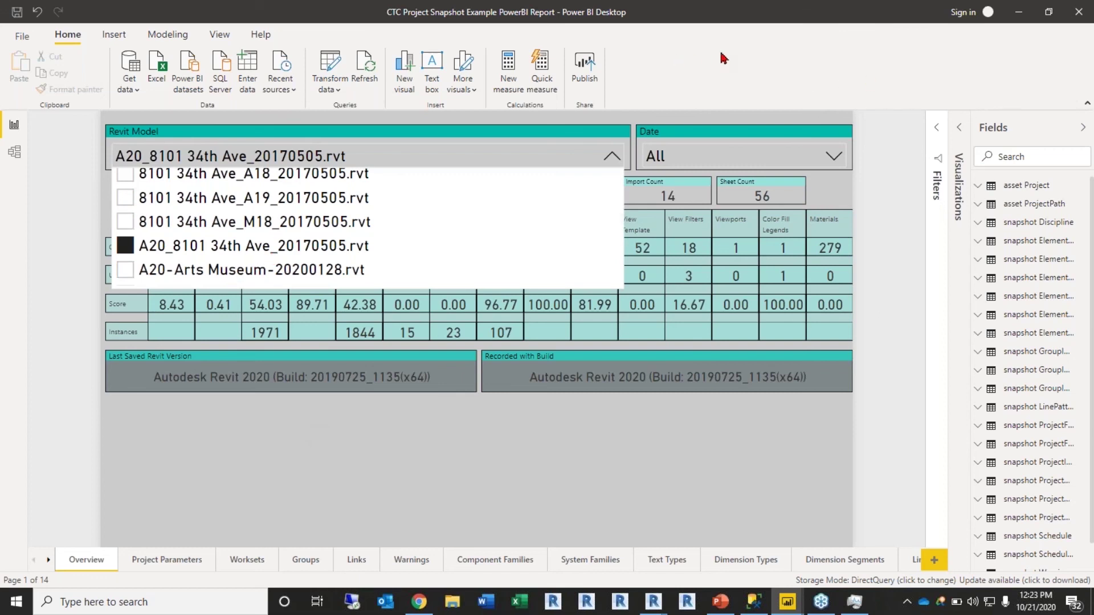
click(291, 297)
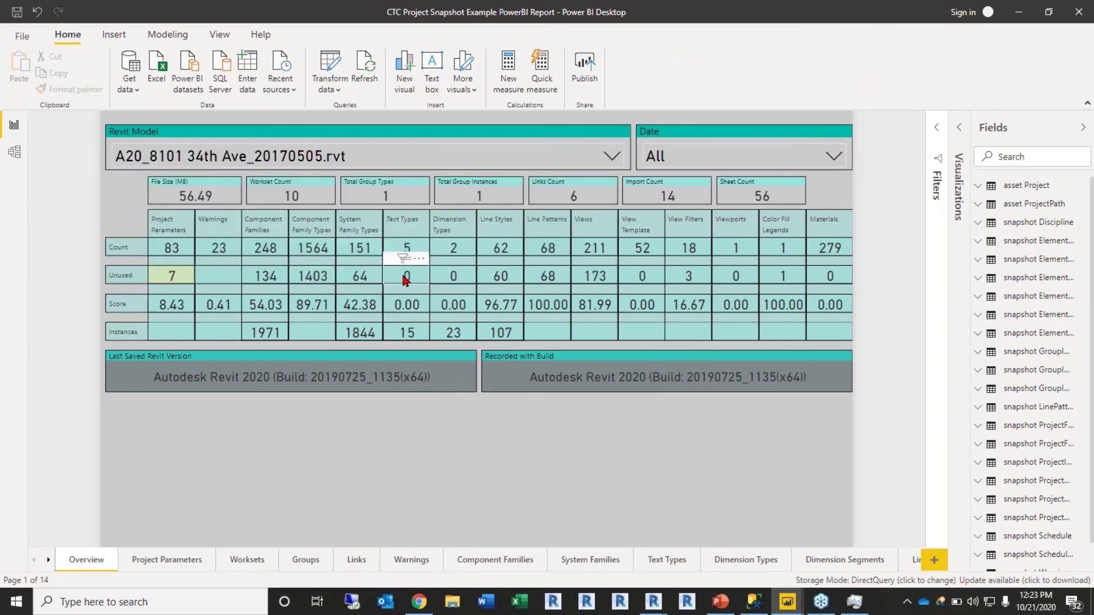
Step: Check the Date slicer's snapshot dates without changing the selection
click(725, 158)
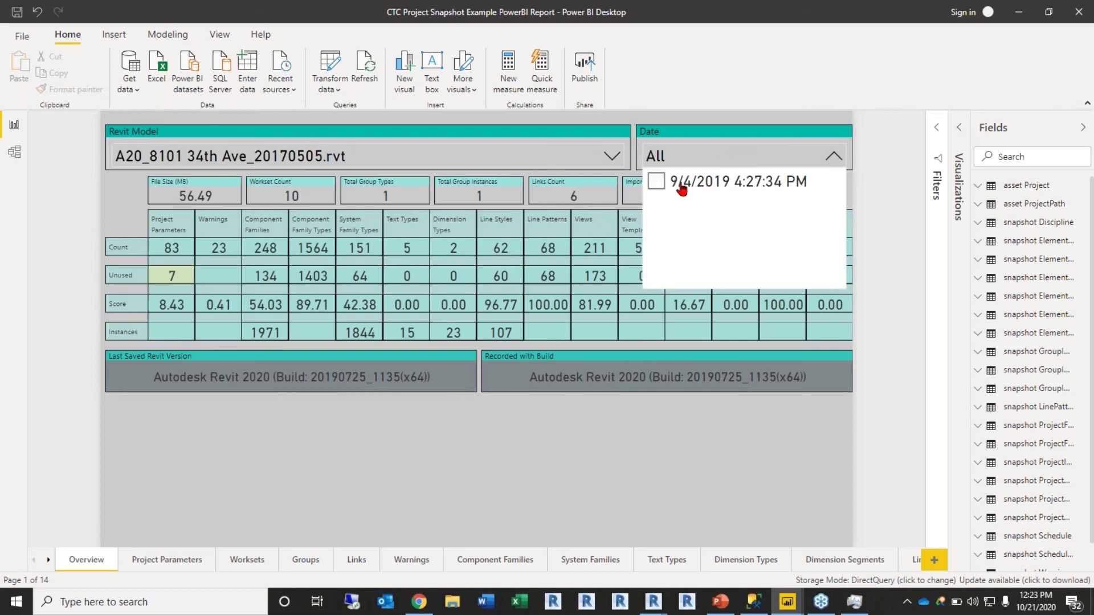
click(691, 117)
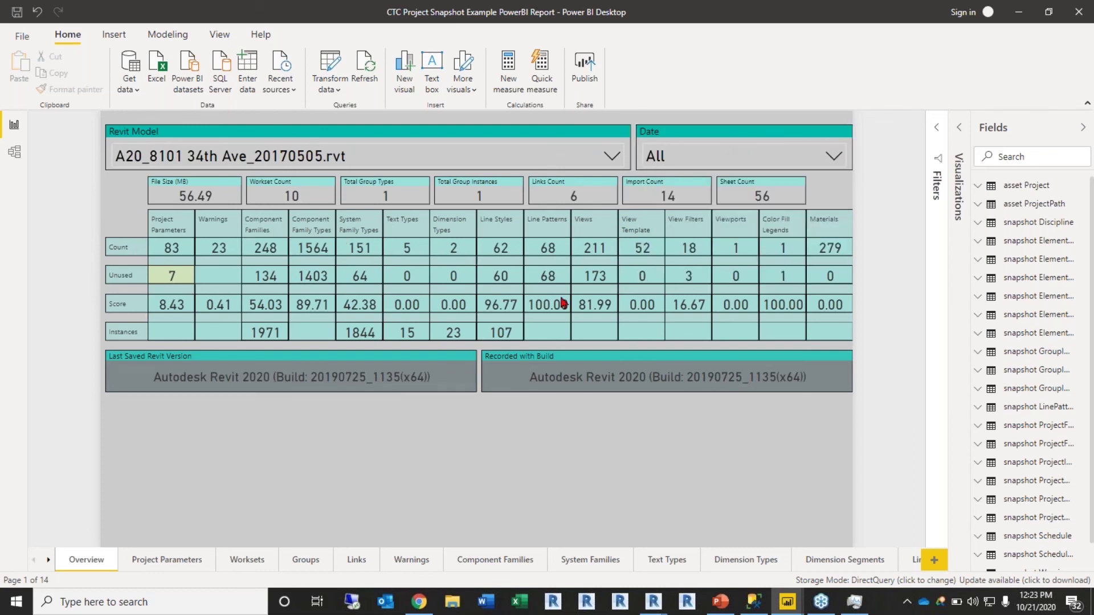
mouse_move(357, 231)
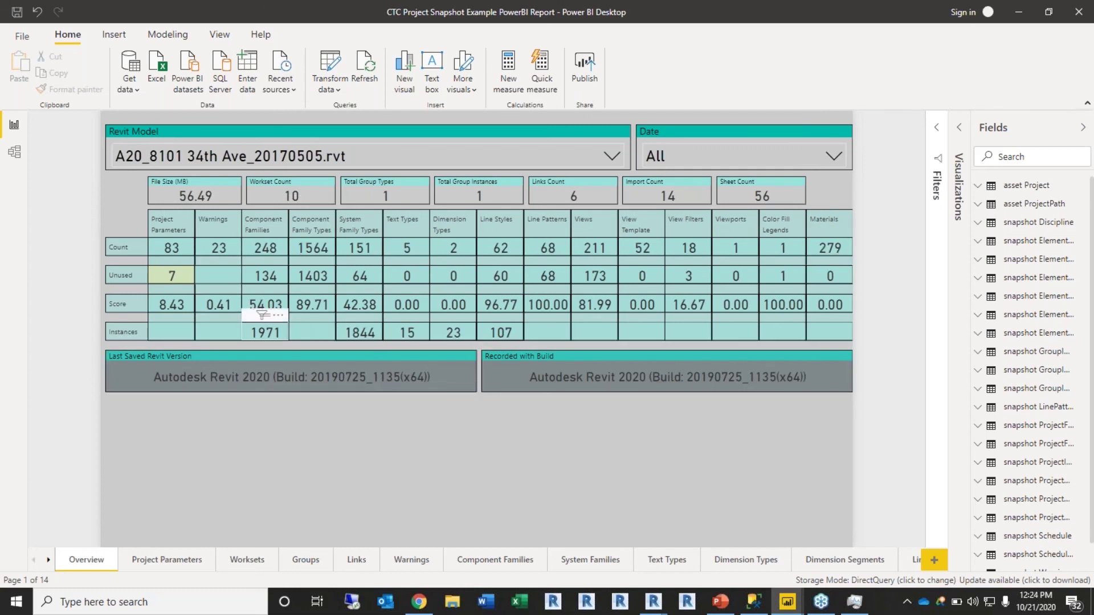
Step: Move through Project Parameters to the Worksets page; try Revit Link and Interior workset filters, then clear them
click(172, 564)
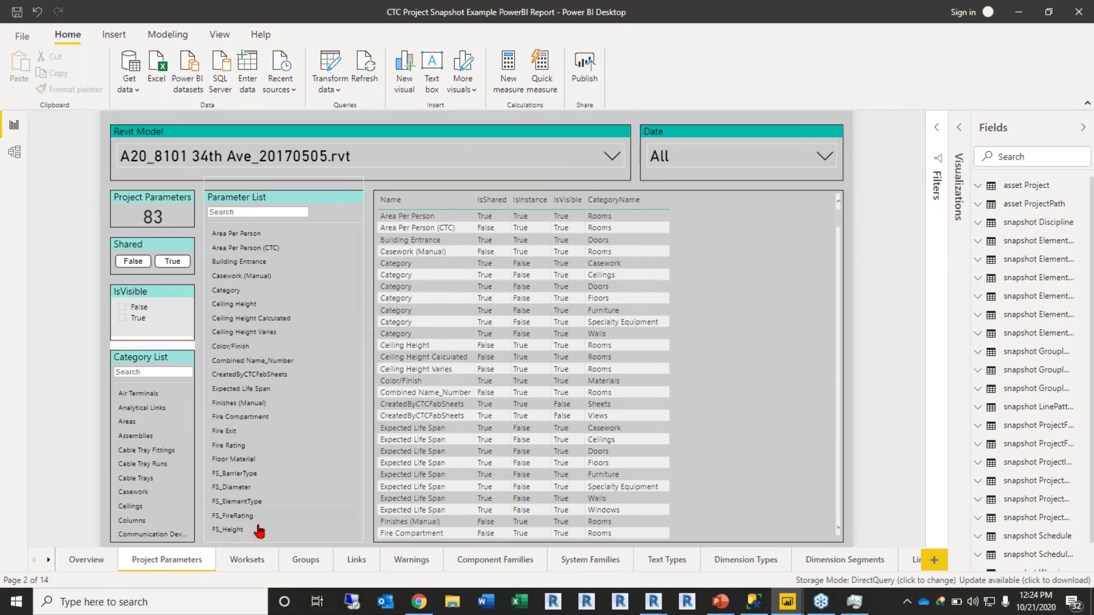
click(255, 563)
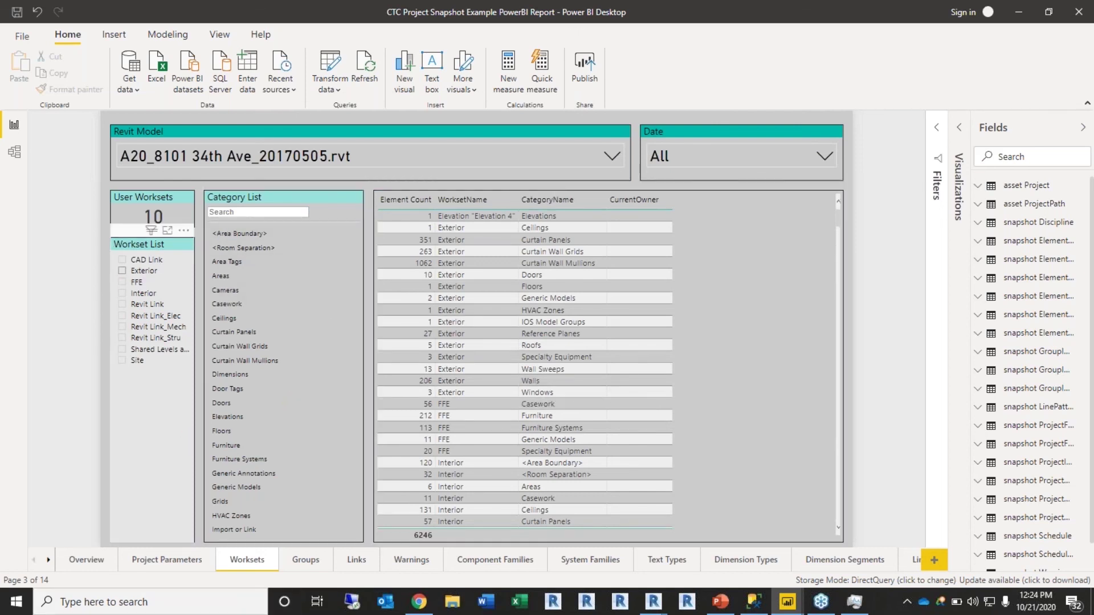
click(139, 305)
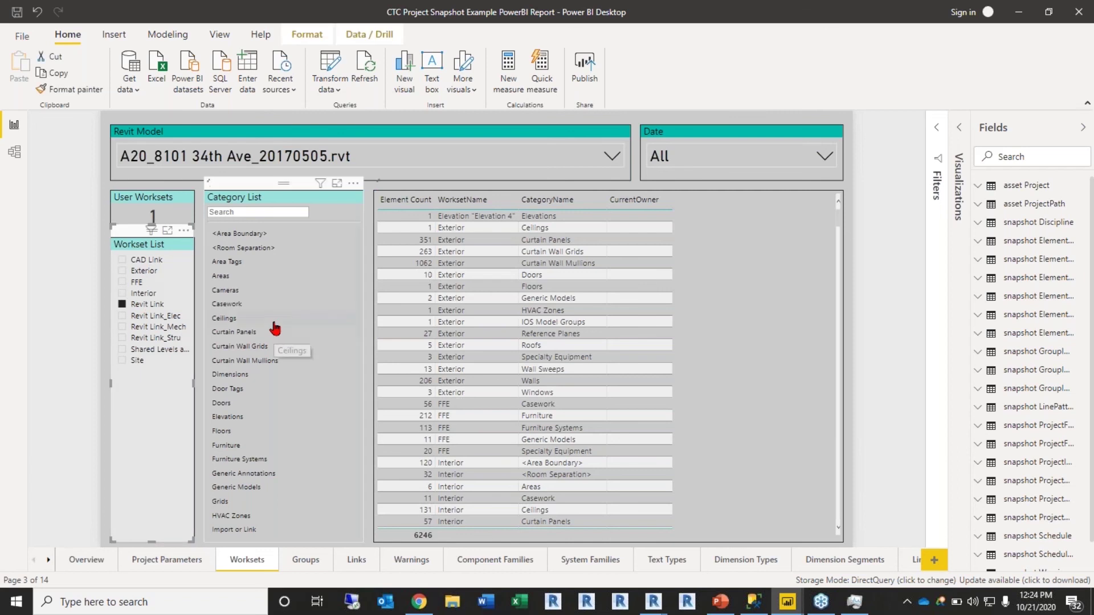
click(141, 294)
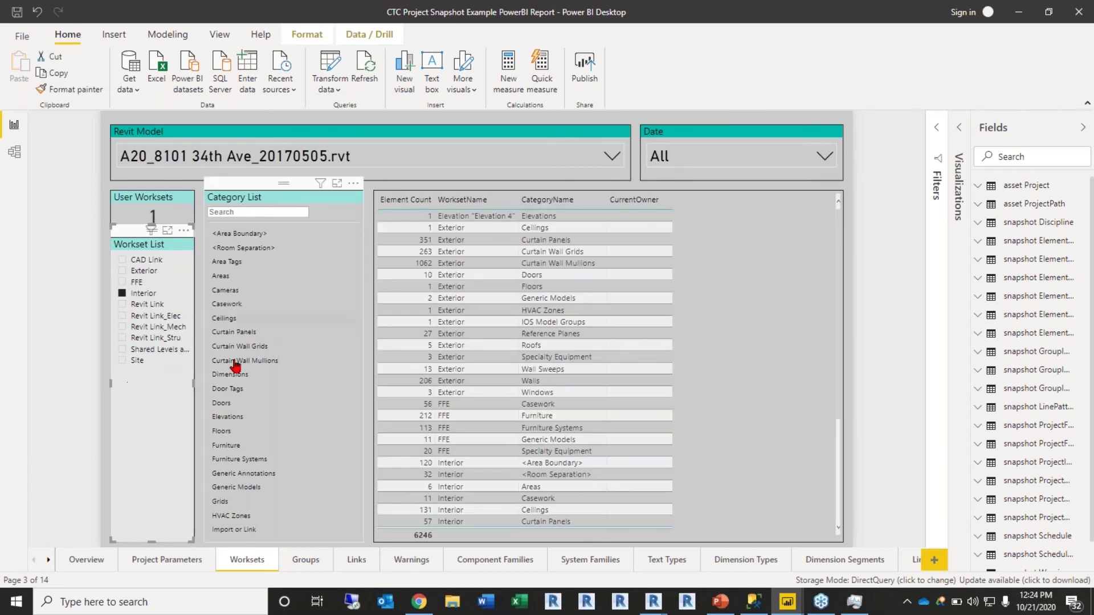
click(140, 294)
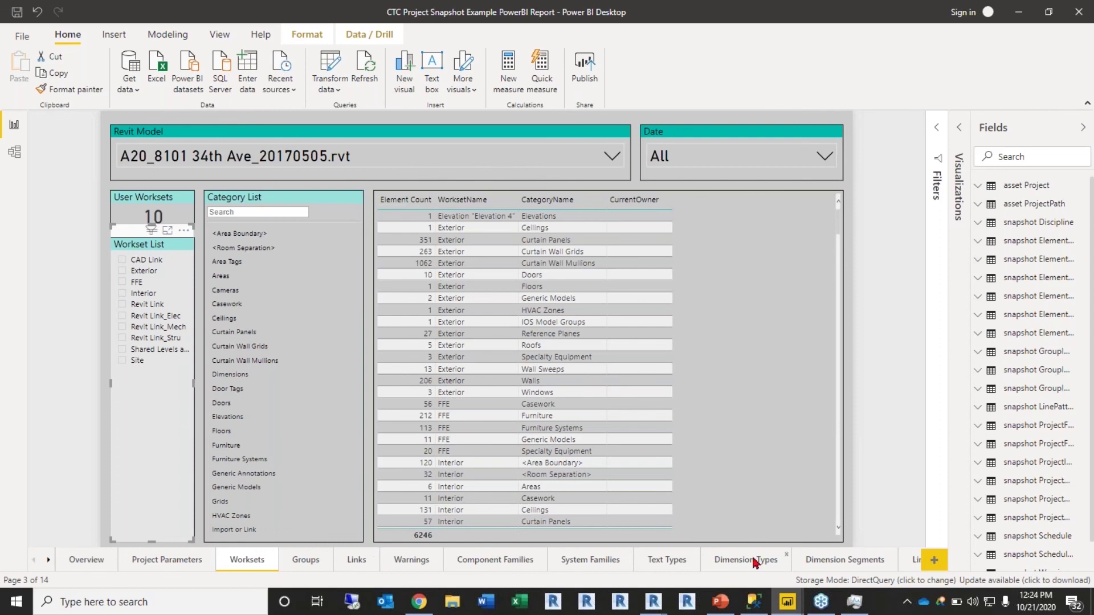
Step: Show the Component Families page and read the Family Categories bar counts, Detail Items leading at 68
click(490, 561)
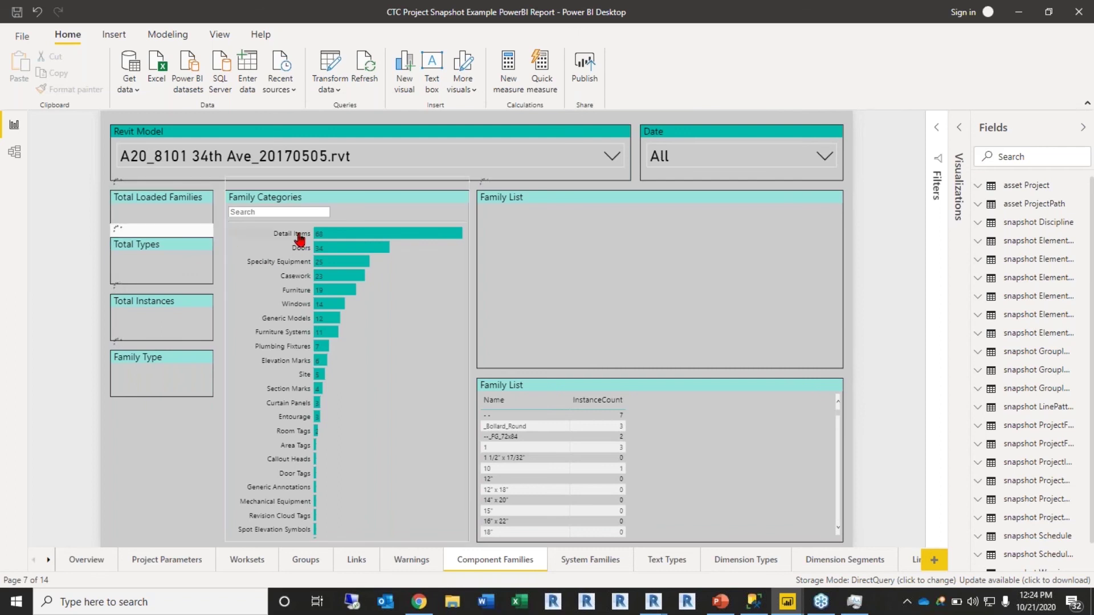
mouse_move(372, 236)
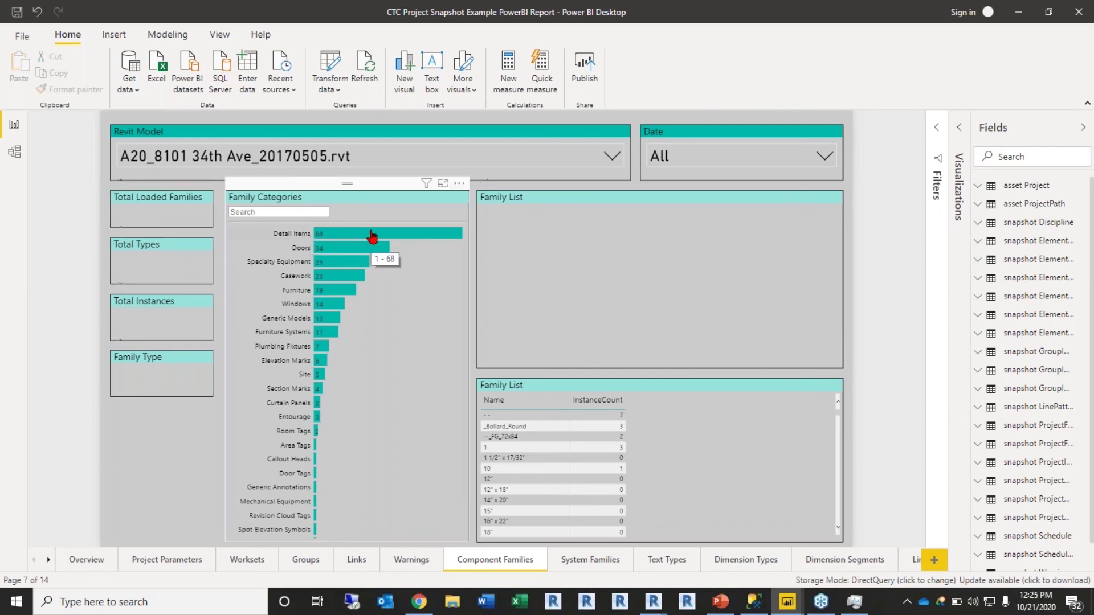
mouse_move(355, 255)
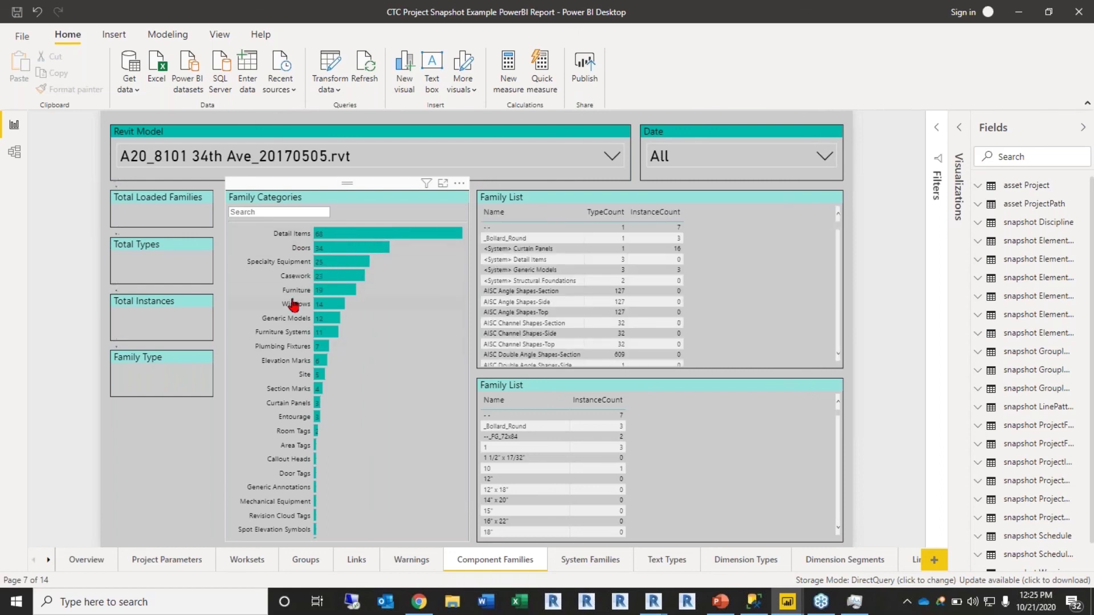
mouse_move(319, 398)
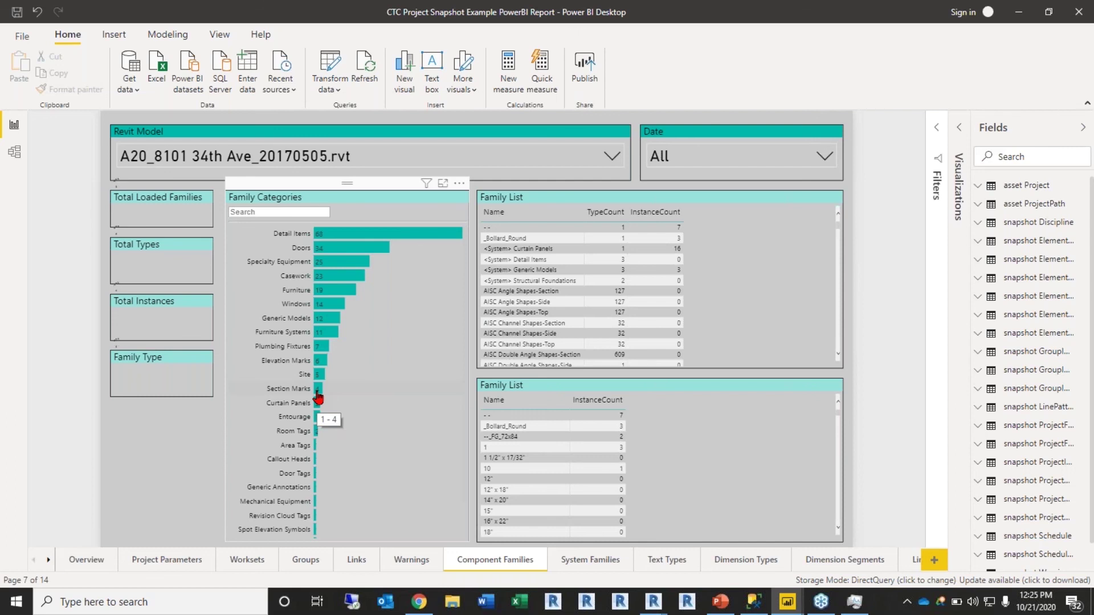
click(347, 250)
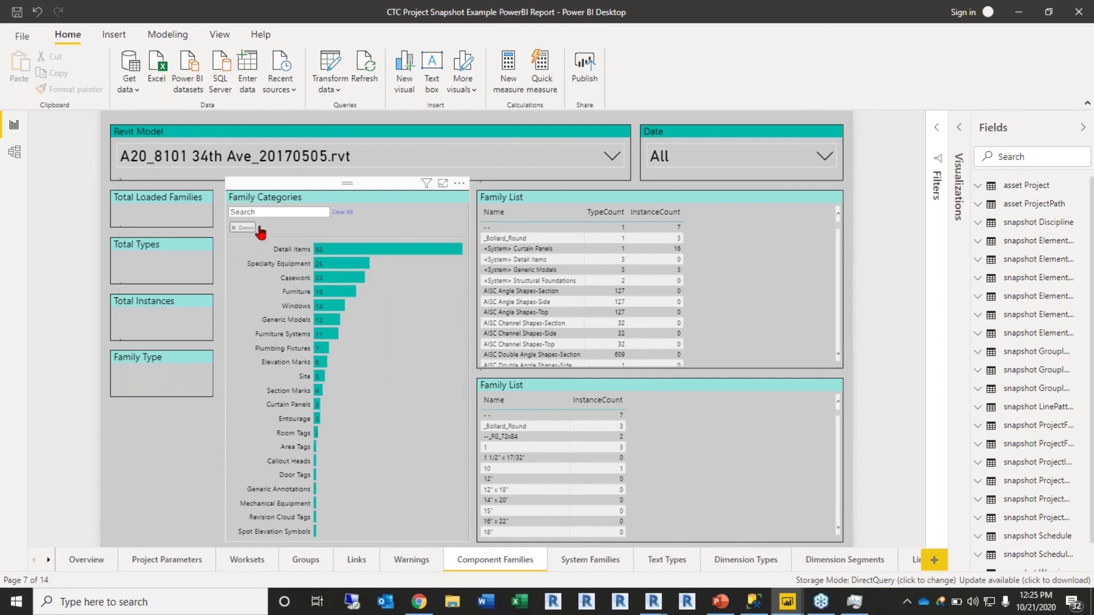
click(237, 229)
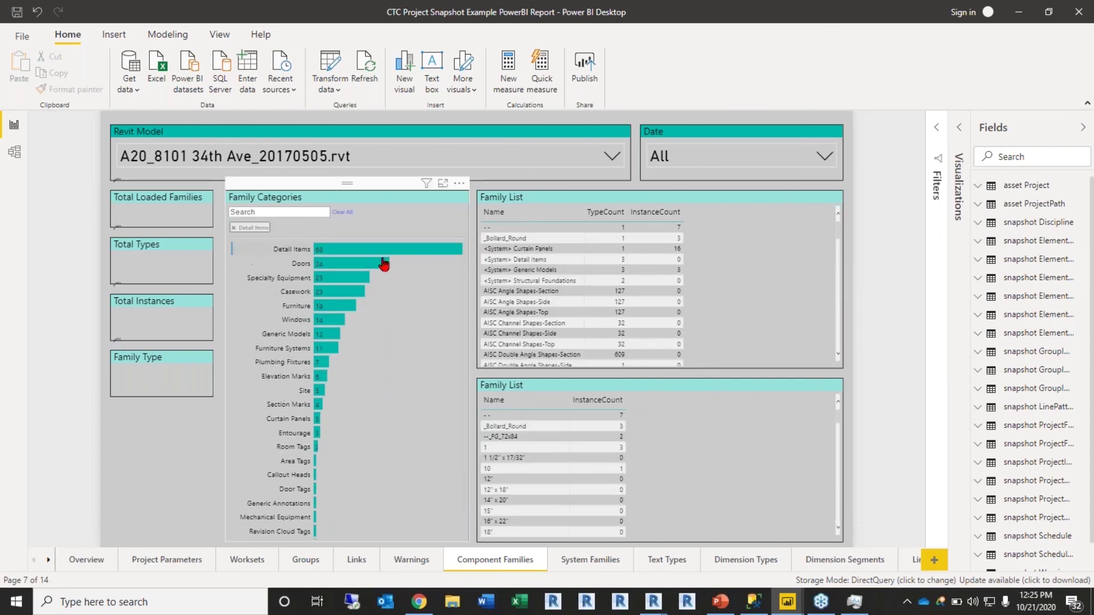
click(342, 257)
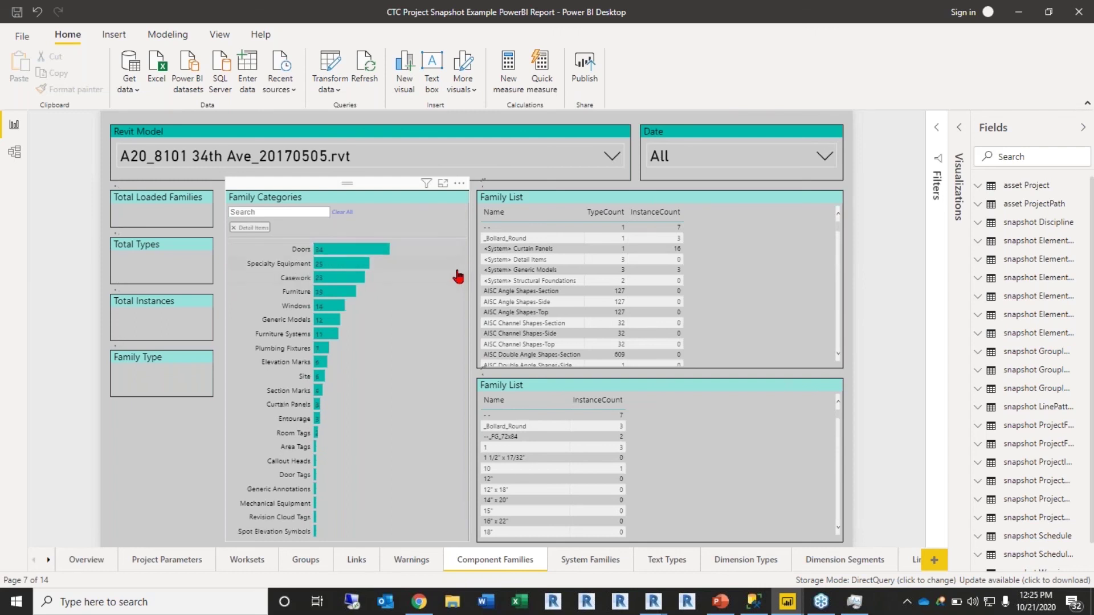
click(341, 249)
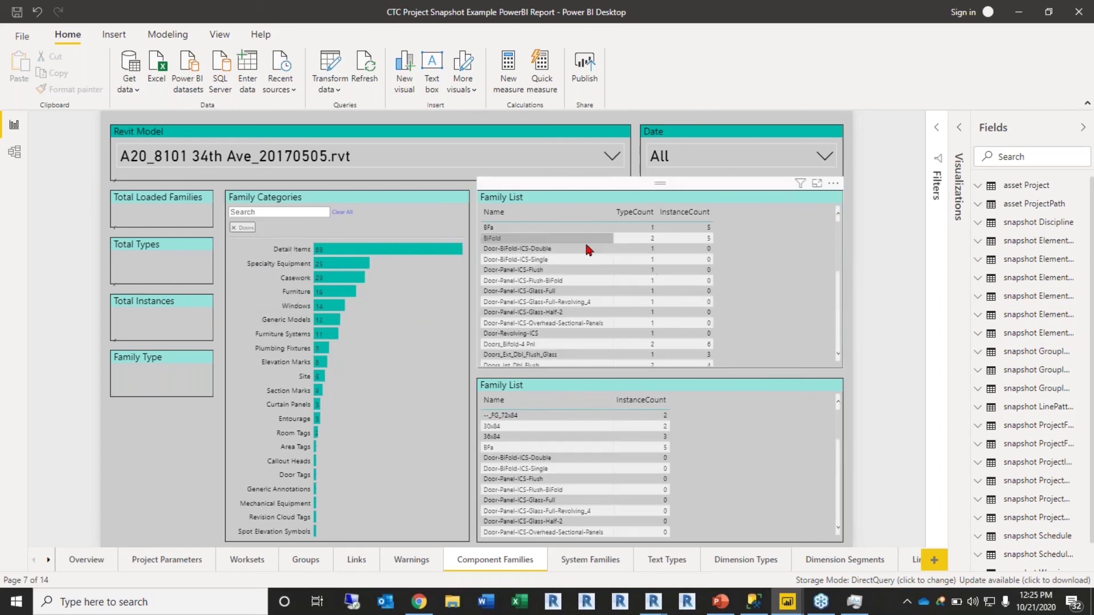
scroll(655, 254, down, 3)
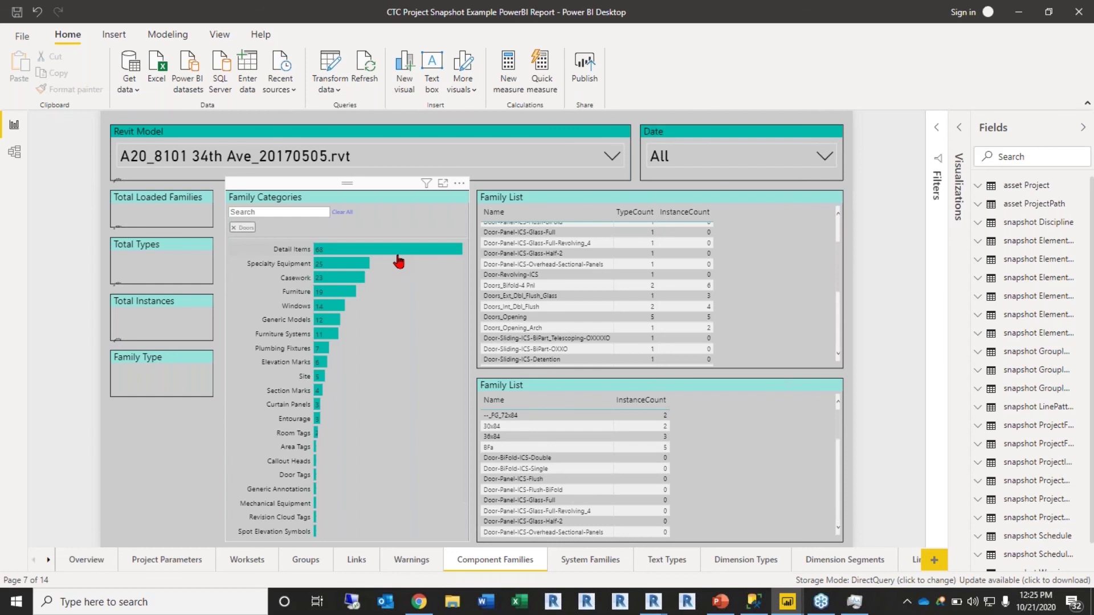
click(337, 297)
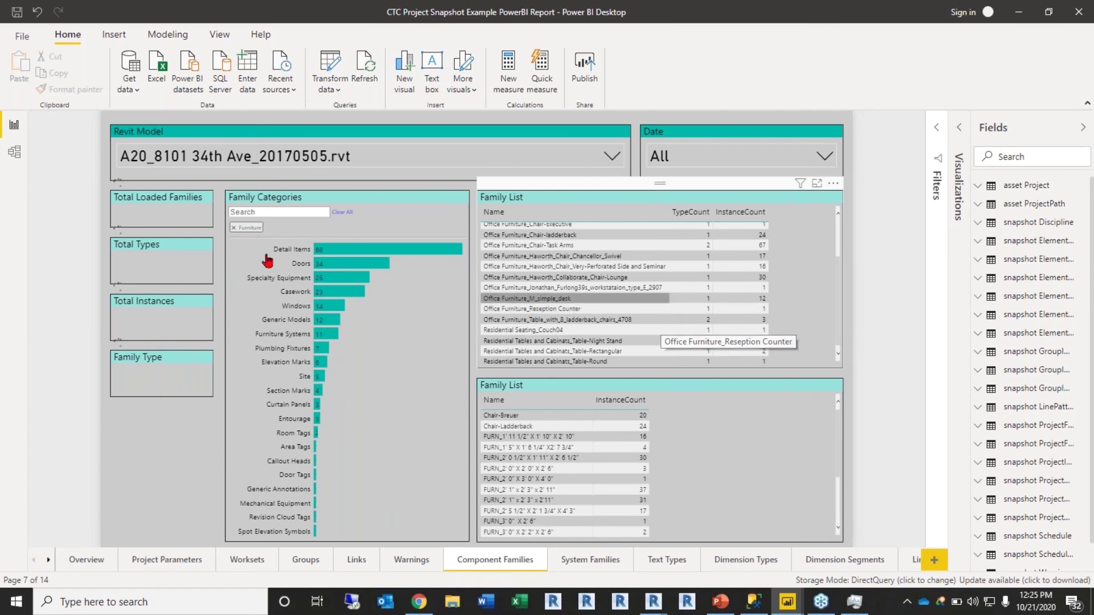
click(233, 228)
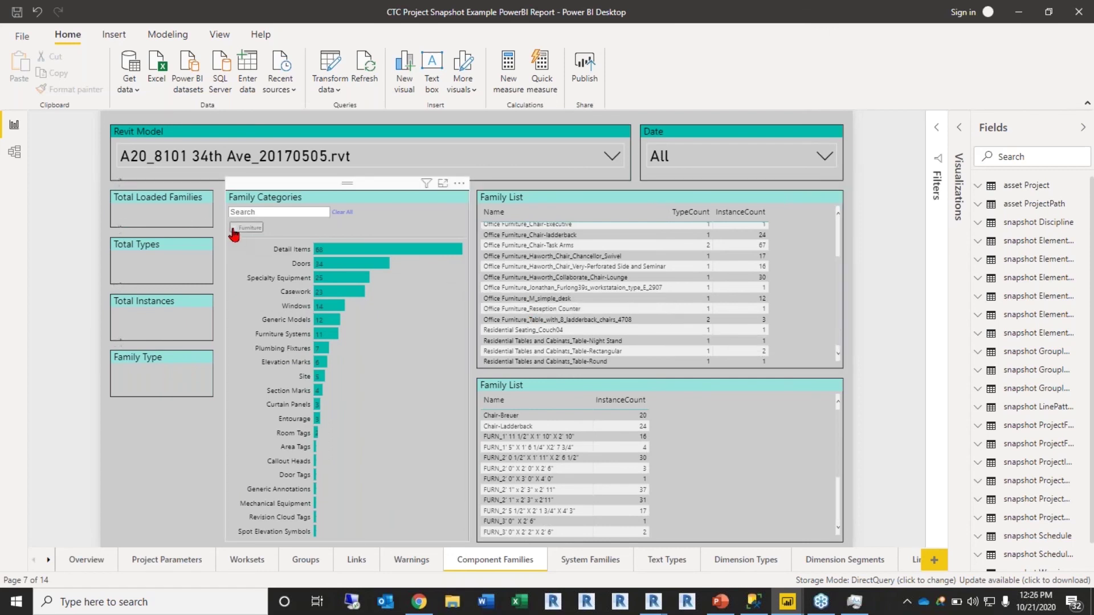
click(410, 560)
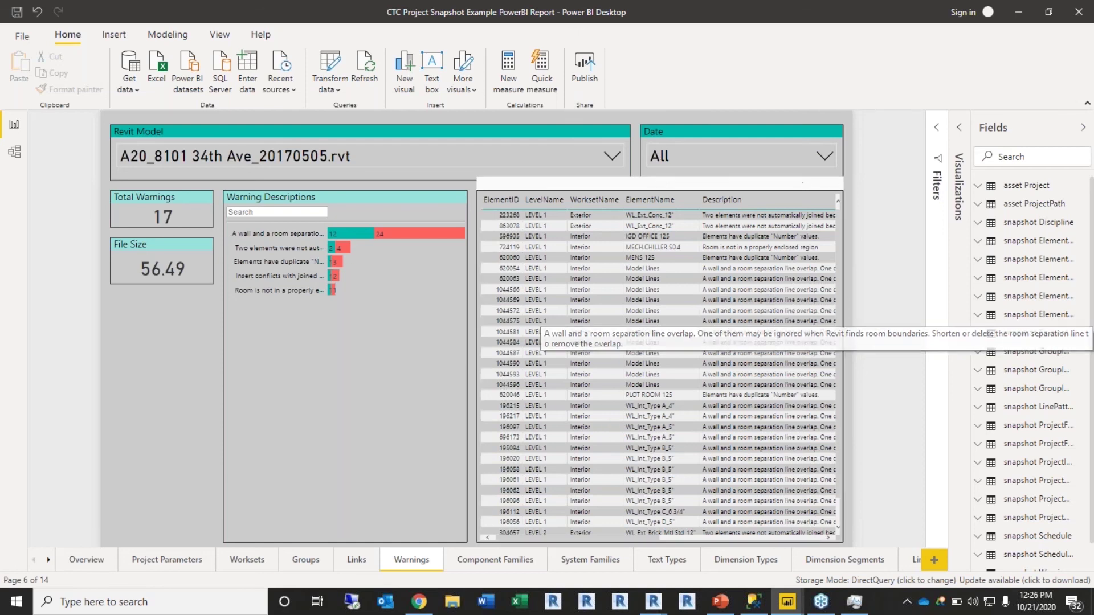
click(494, 559)
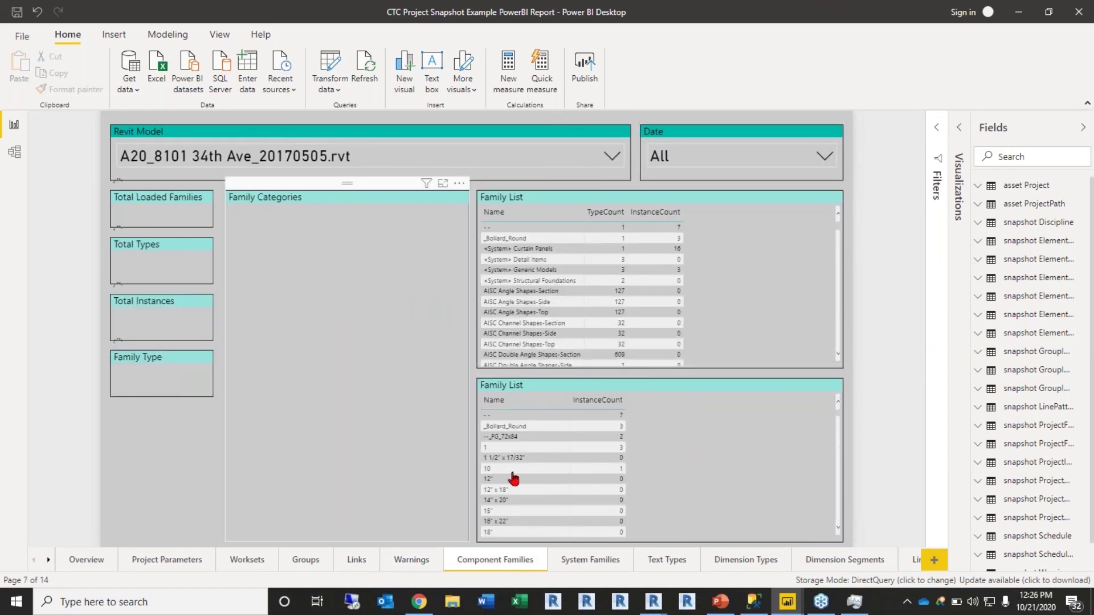
click(319, 171)
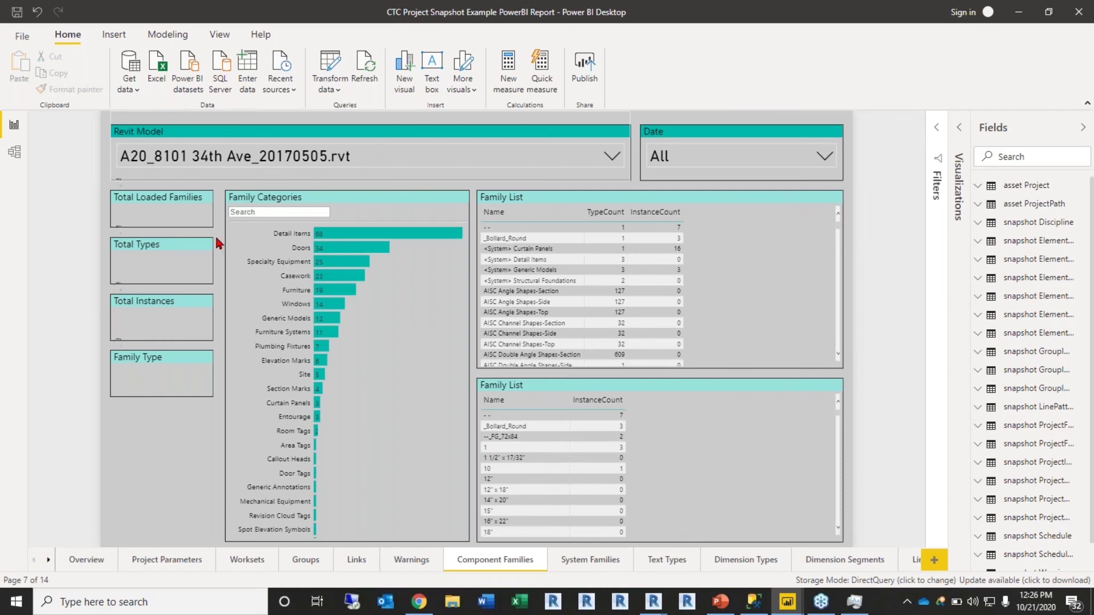
scroll(207, 249, down, 2)
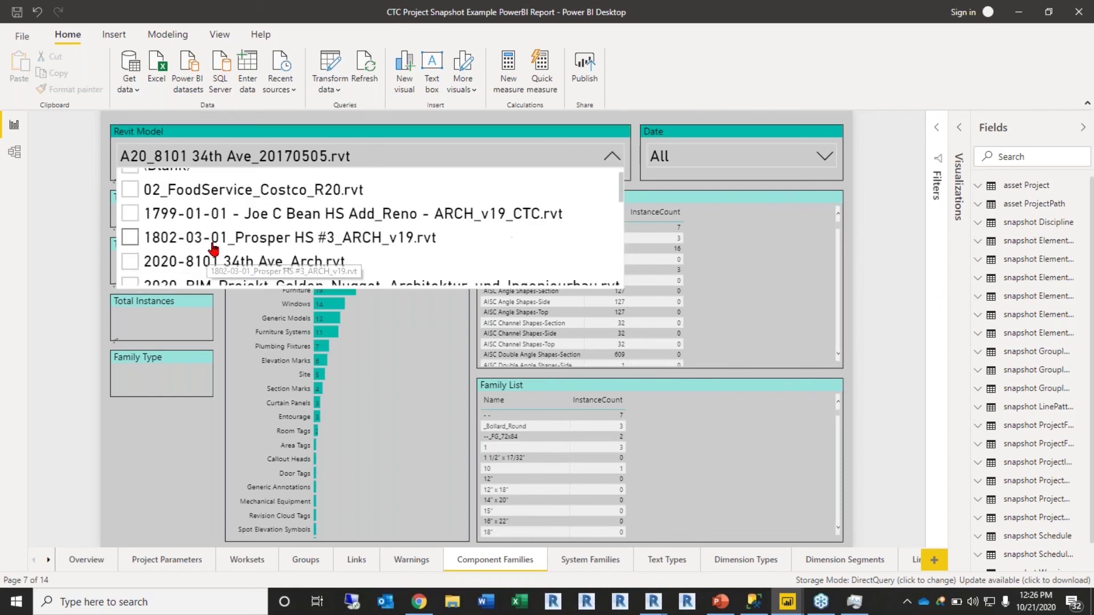
scroll(239, 229, down, 2)
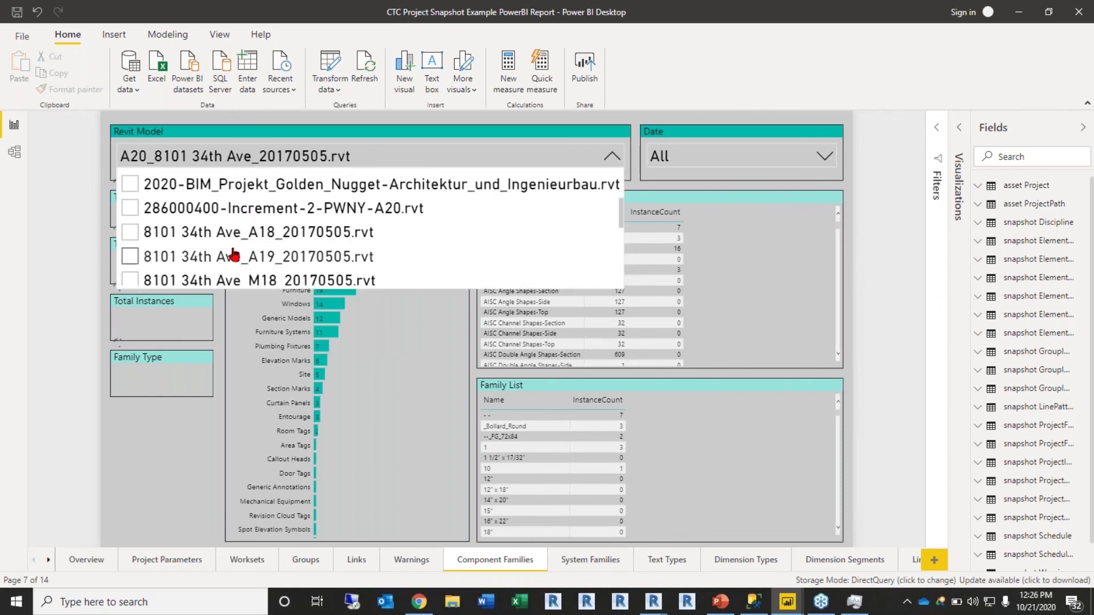
click(214, 239)
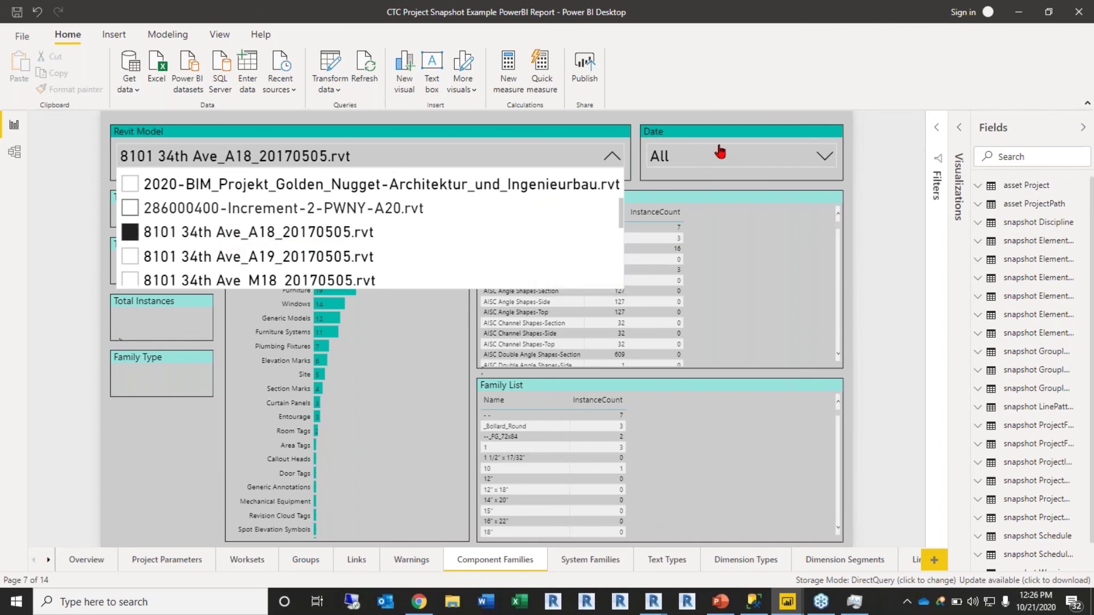
Step: Review the Date slicer's snapshot dates, leaving it set to All
click(707, 161)
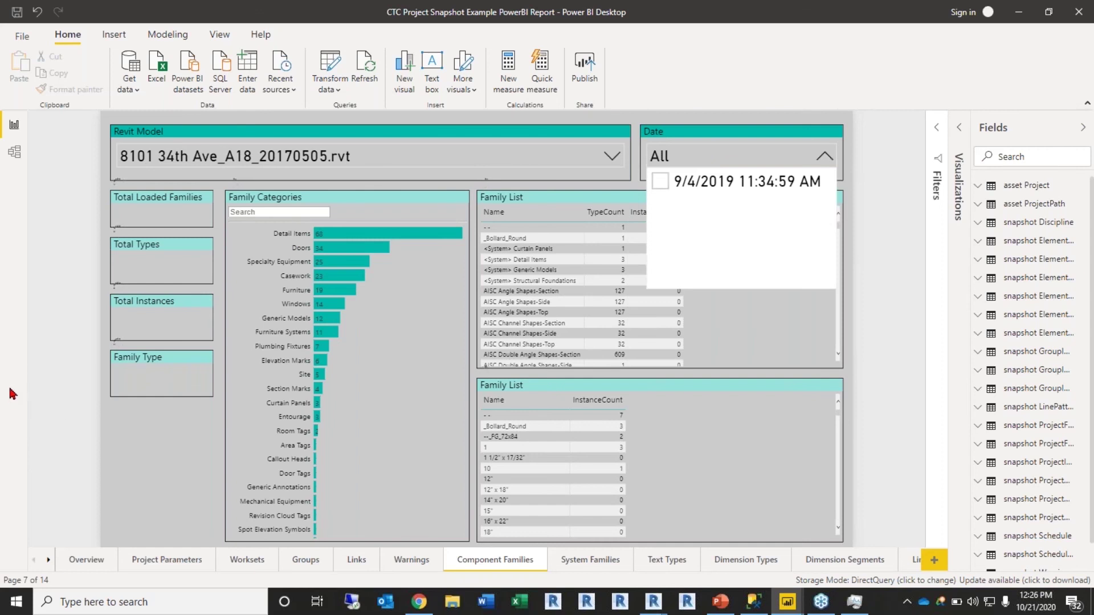
click(98, 365)
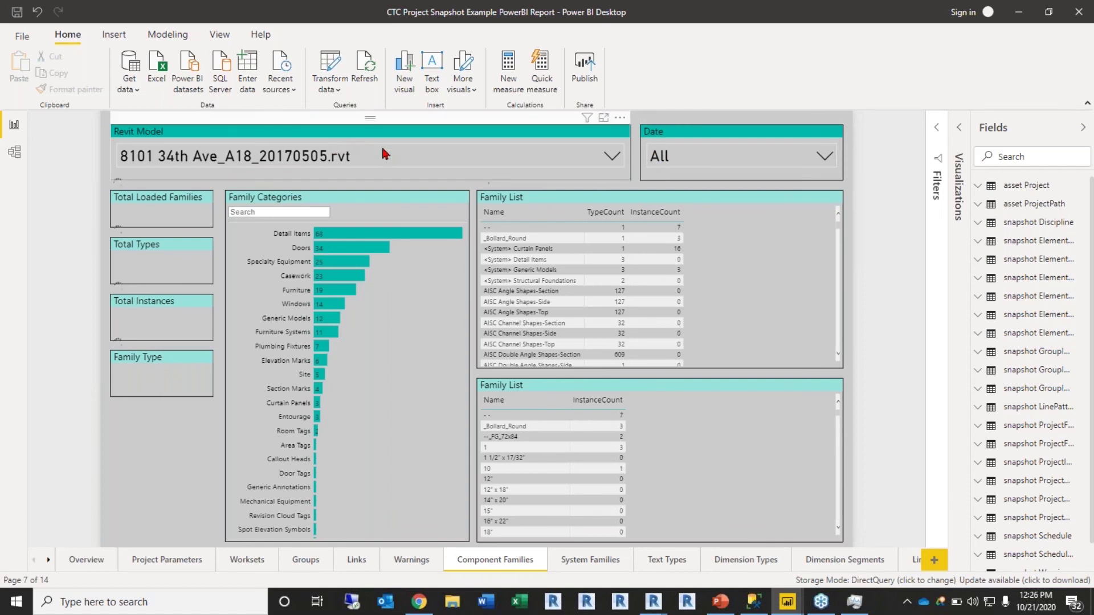
click(825, 159)
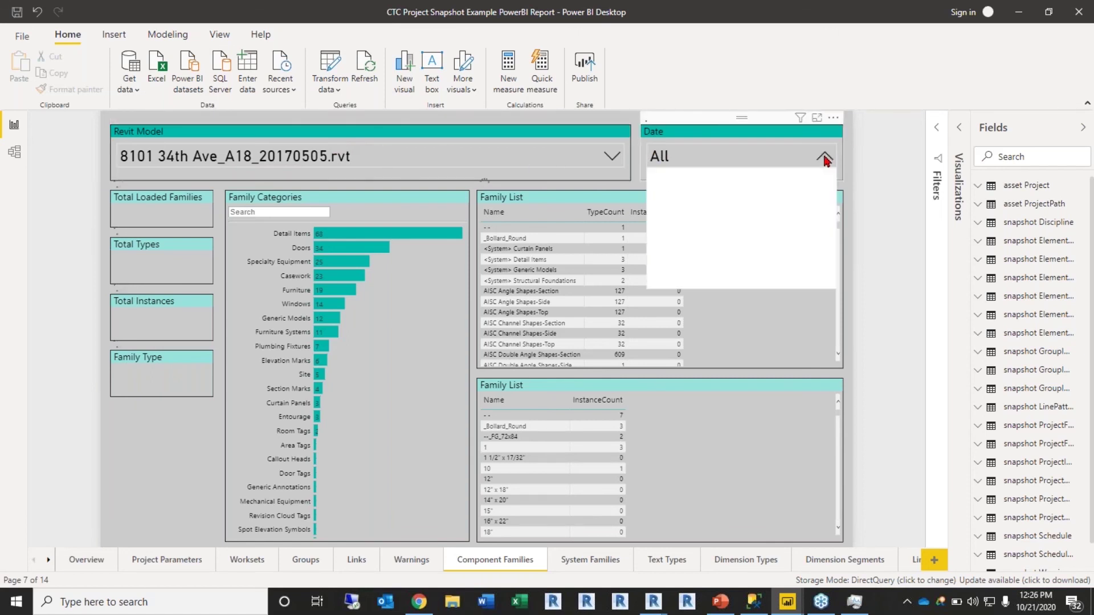
click(655, 104)
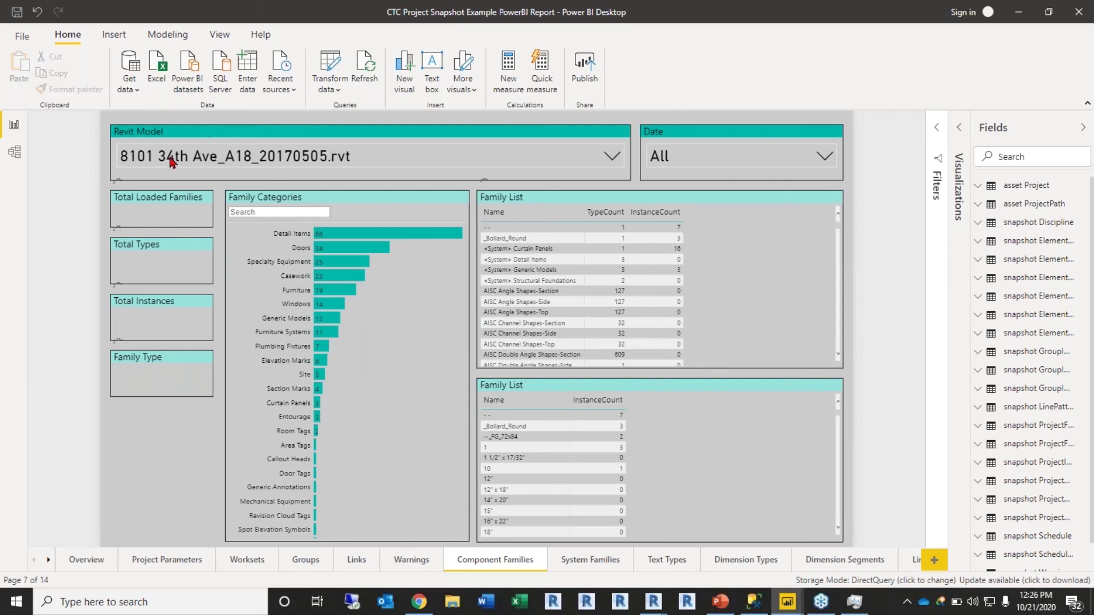
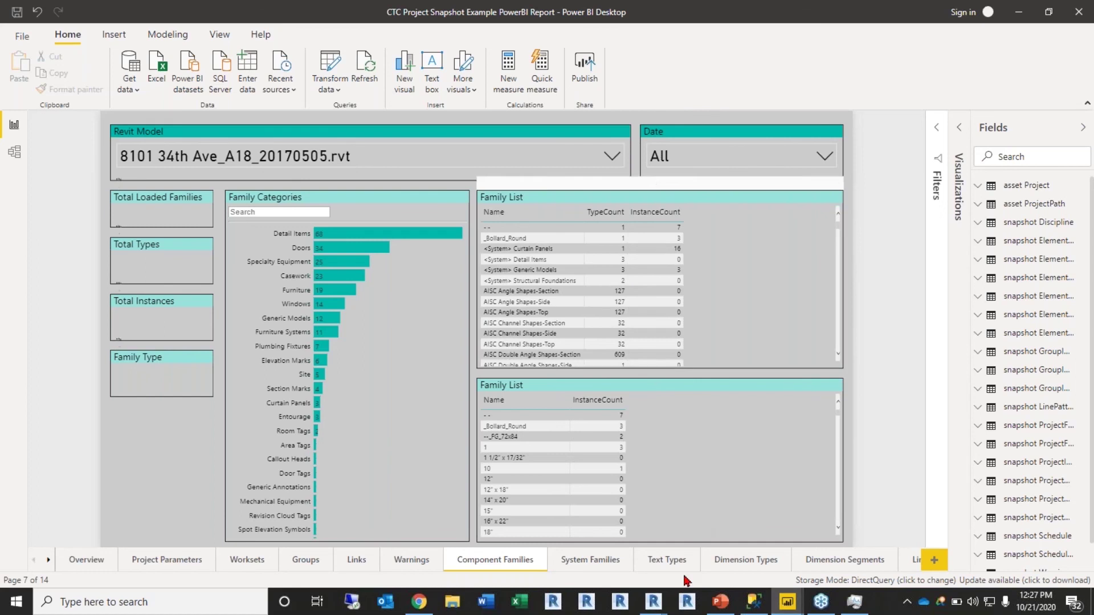
Step: Show the Dimension Segments page, which lists 19 segments, all overridden
click(49, 561)
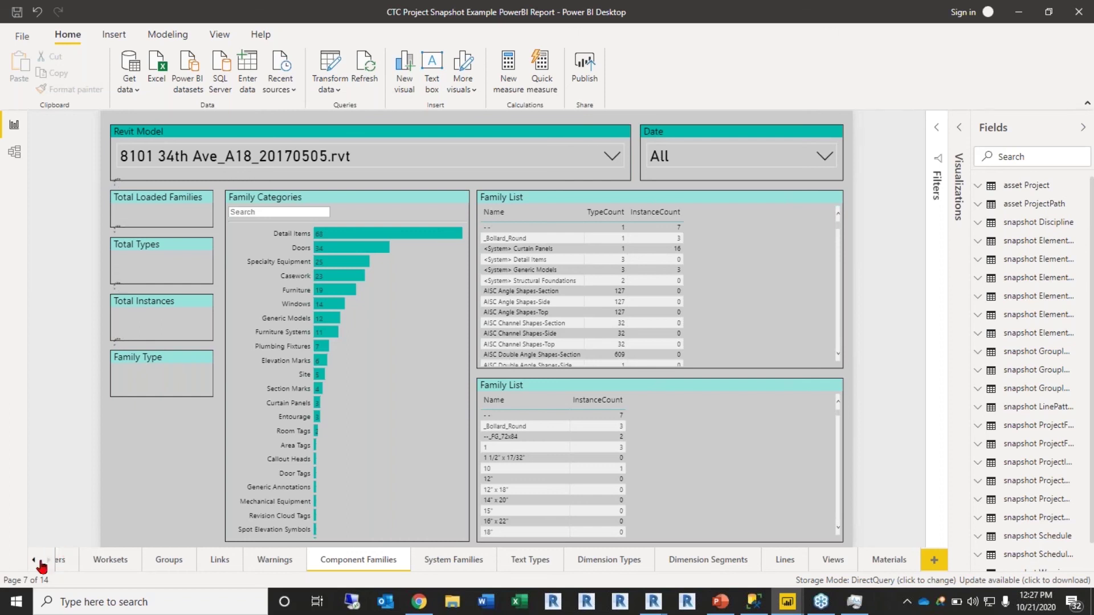
click(691, 560)
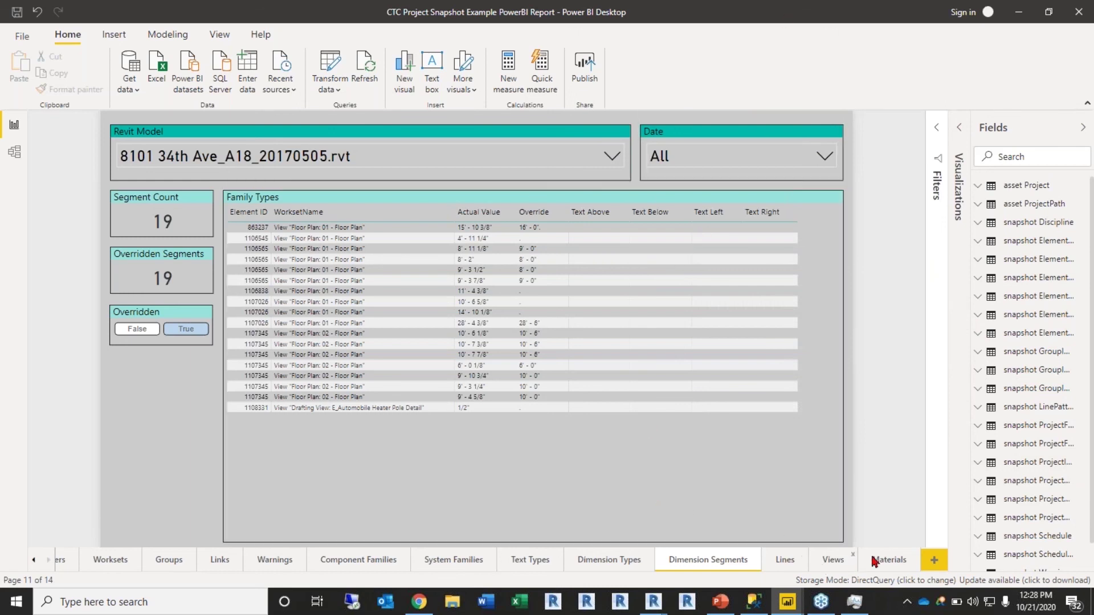
Step: View the Dimension Types page, then the System Families page with 156 types and 2465 instances
click(577, 552)
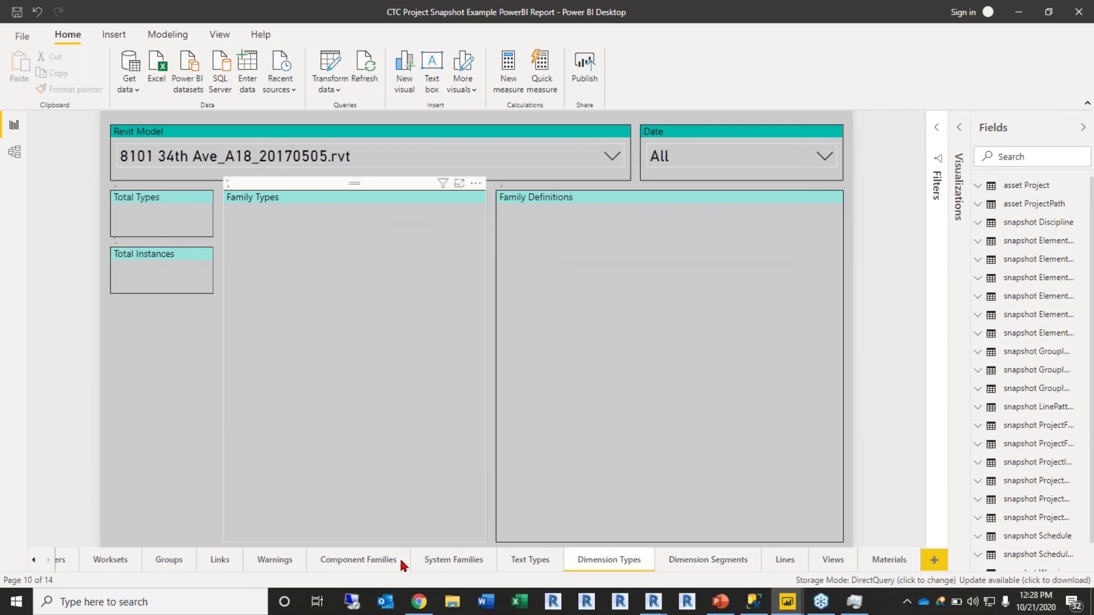
click(470, 561)
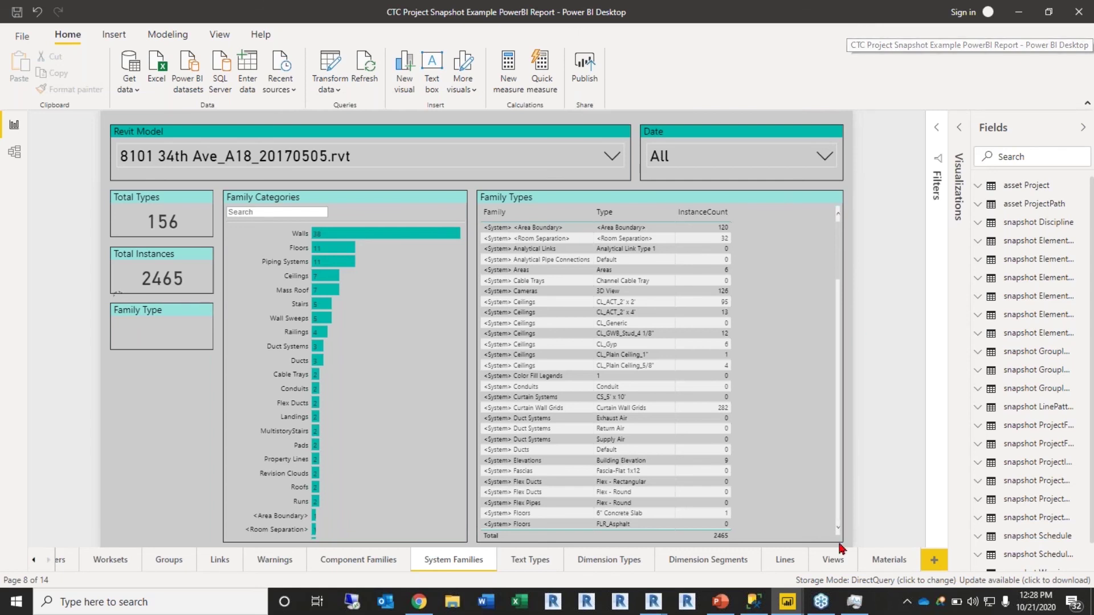
Step: Switch to the CTC_Current_Project Activity Example report's Enterprise at-a-glance page
mouse_move(758, 596)
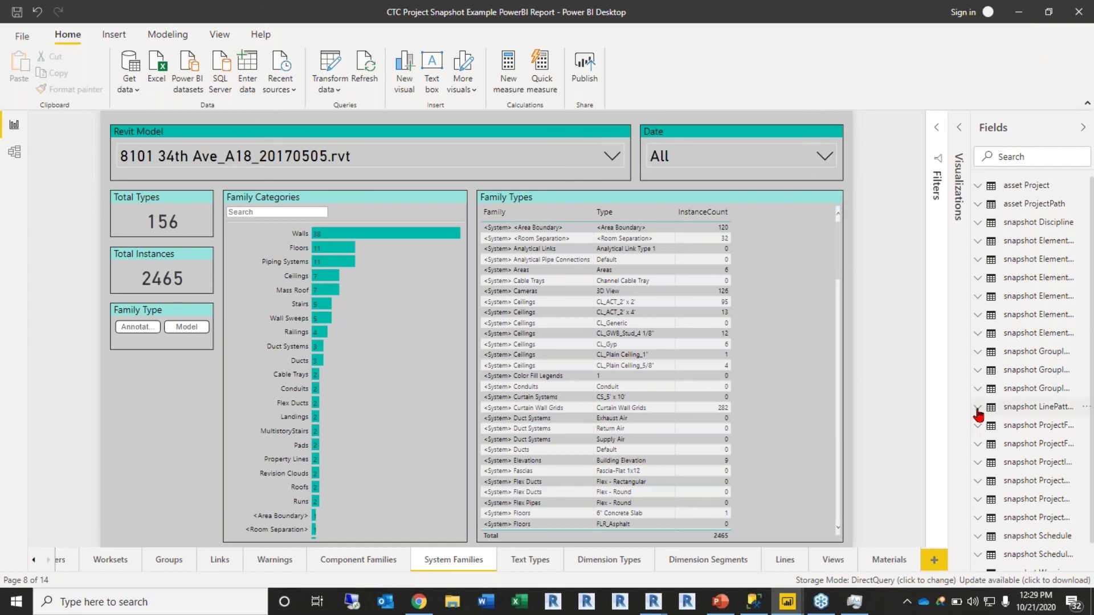
mouse_move(811, 607)
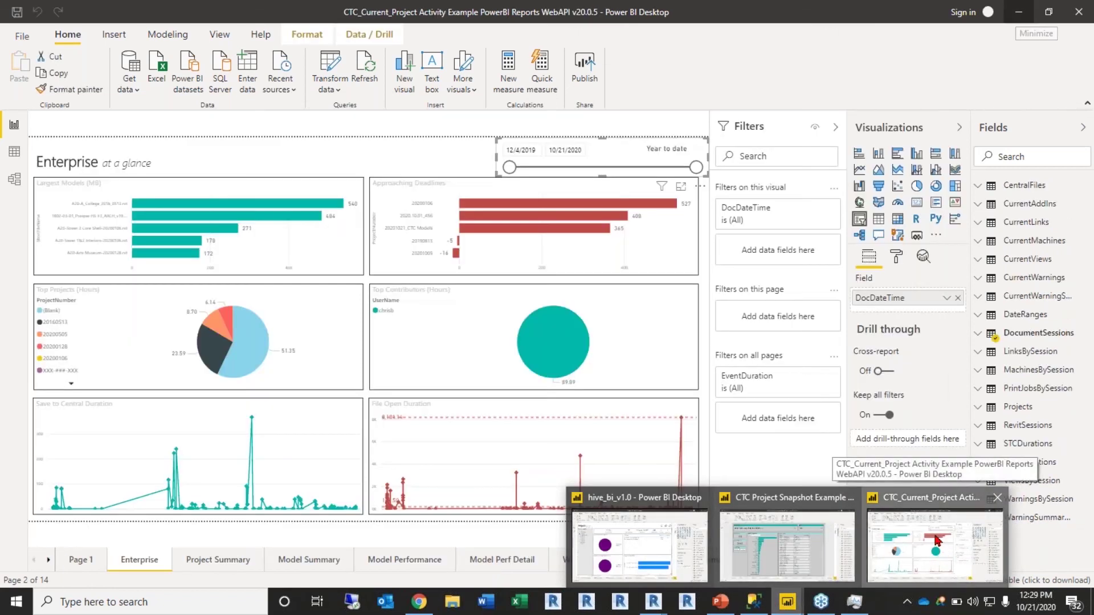
Step: Inspect the Save to Central Duration chart spikes, then show the Project Summary page's contributor charts
click(937, 541)
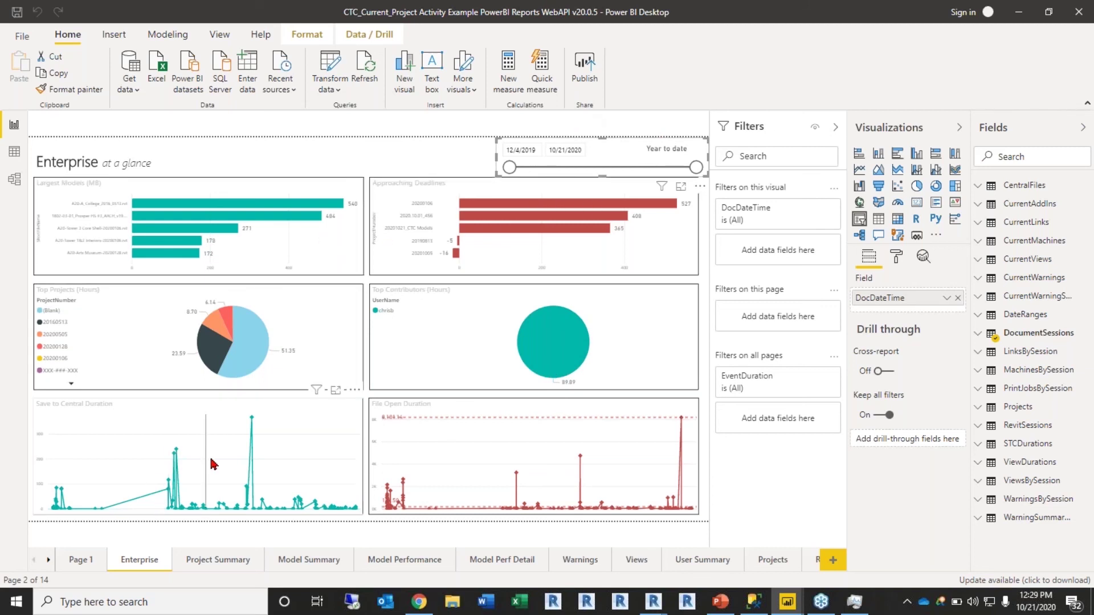
mouse_move(212, 464)
mouse_move(114, 473)
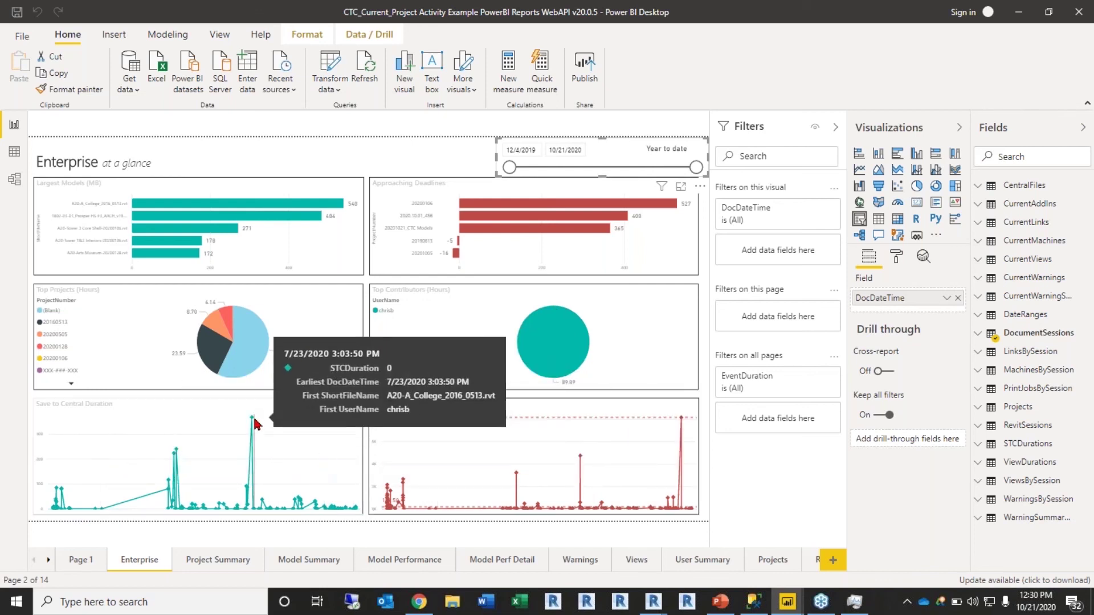
mouse_move(253, 421)
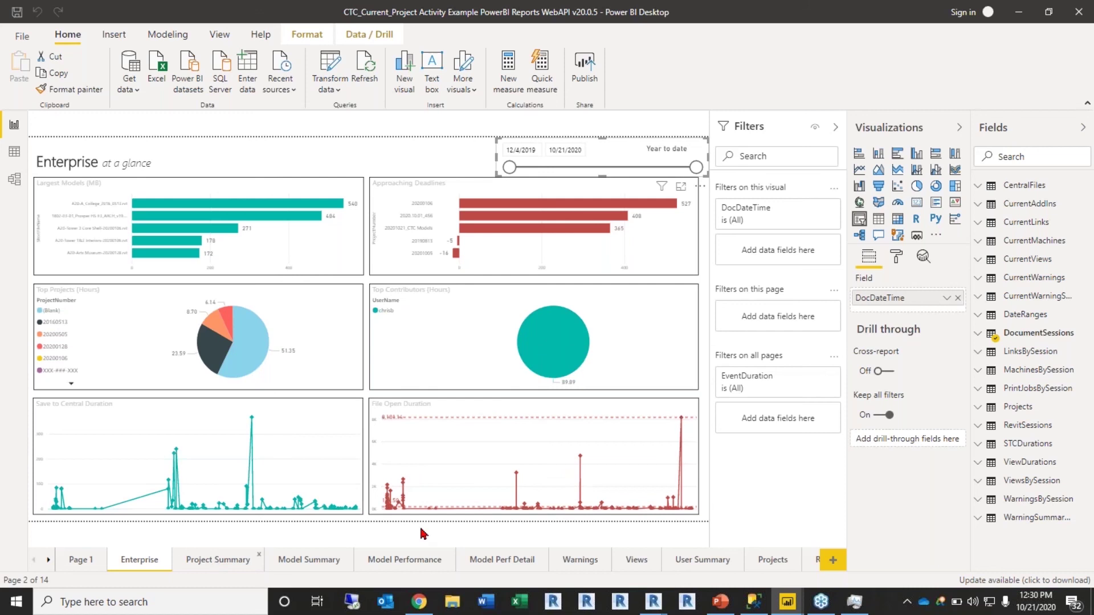
click(219, 559)
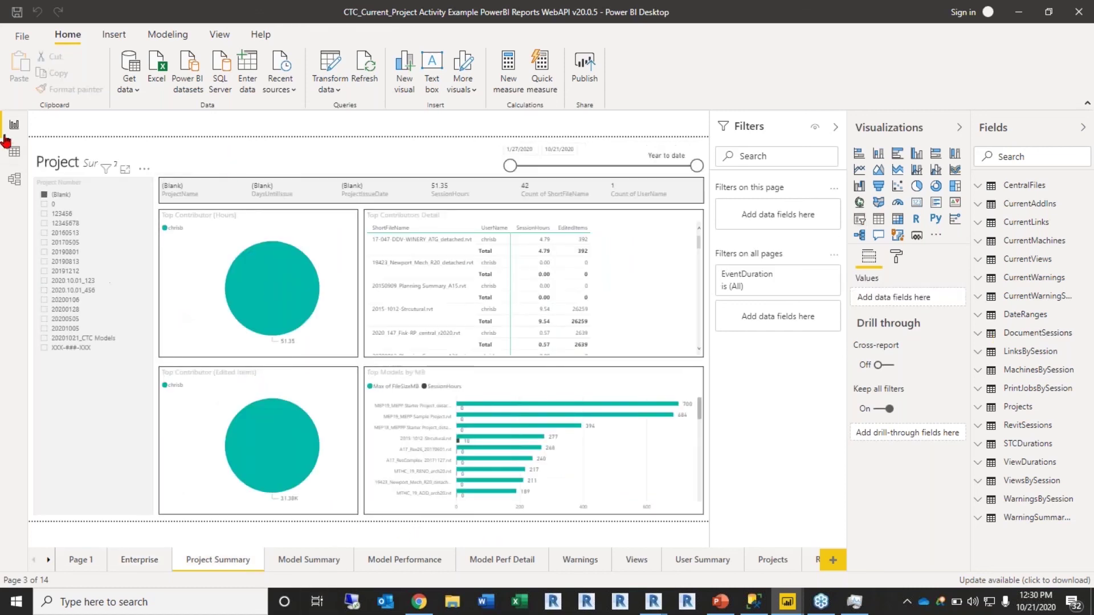
Step: Filter by projects 20200128, 20200505, then 20200106, and view the Model Summary page
click(55, 312)
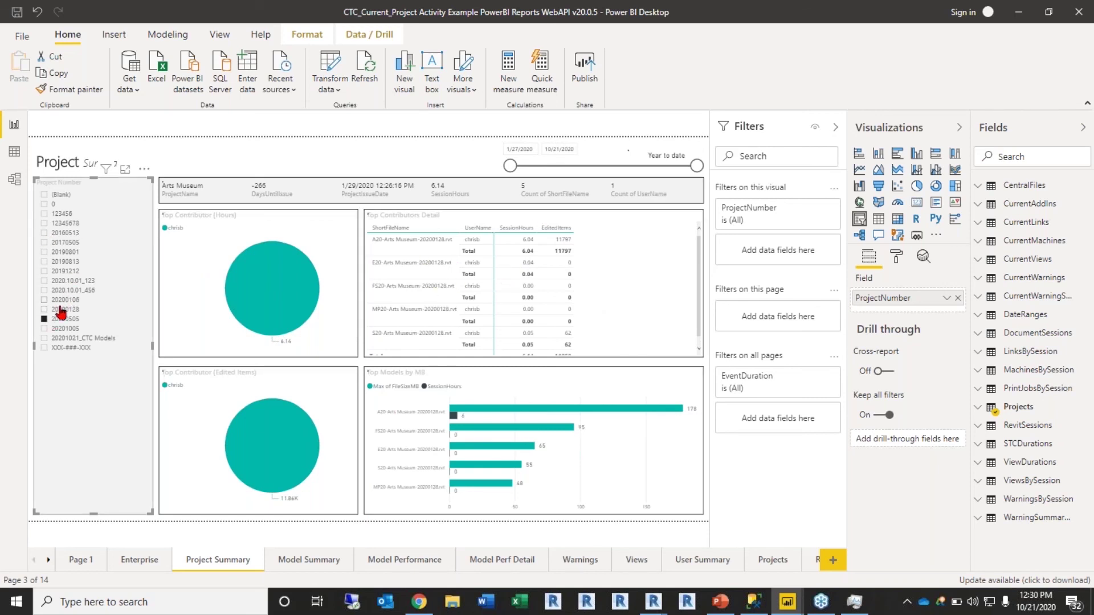
click(45, 319)
click(45, 300)
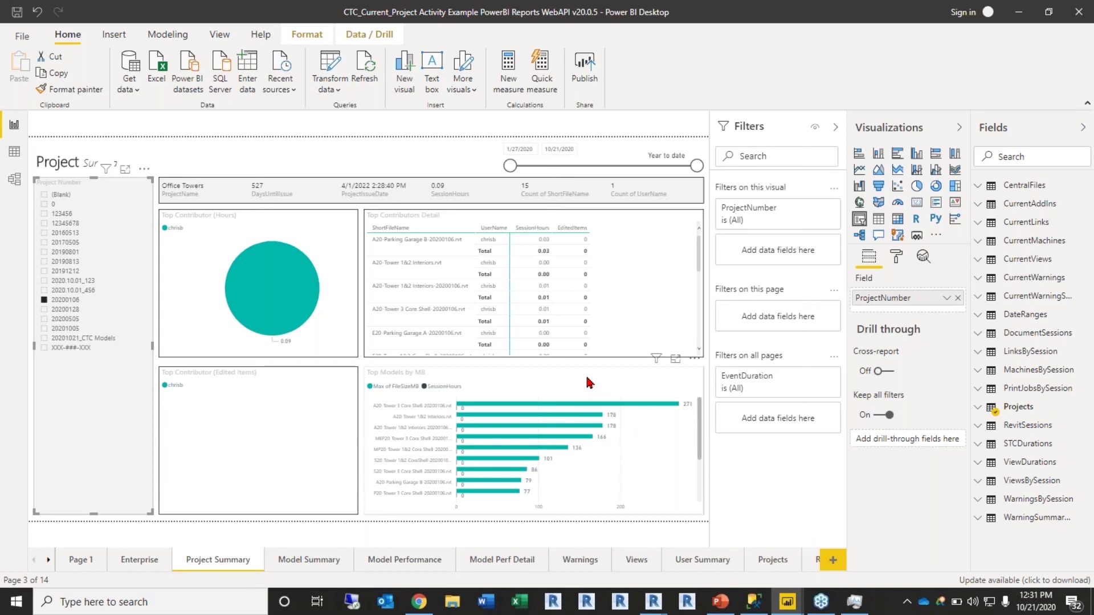
click(319, 562)
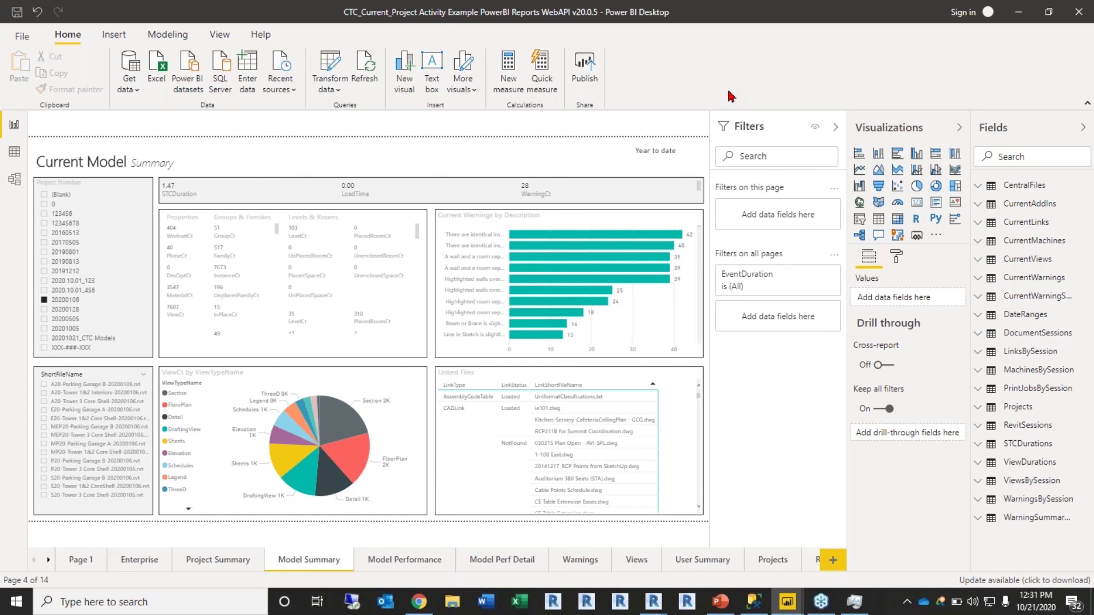
Step: View Model Performance for project 20200106, then the Warnings page reading (Blank)
click(421, 564)
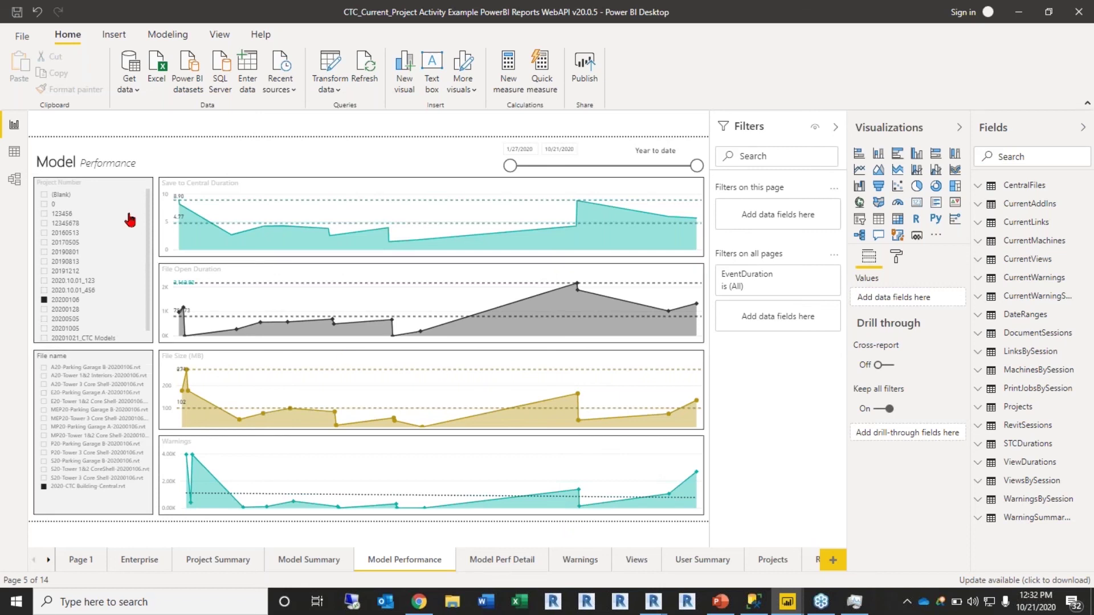
click(63, 301)
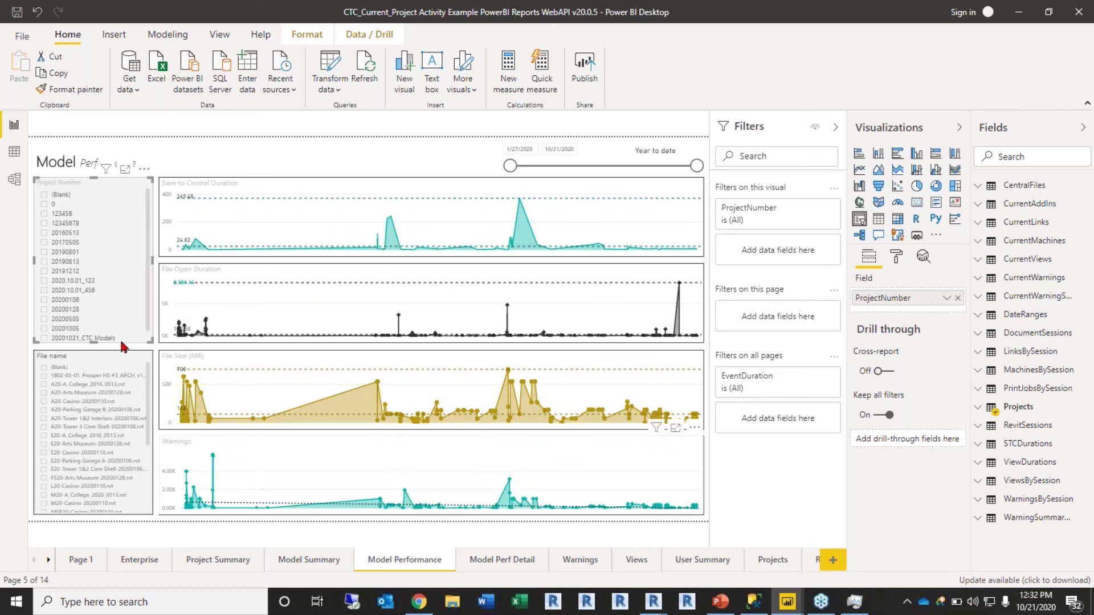
click(64, 301)
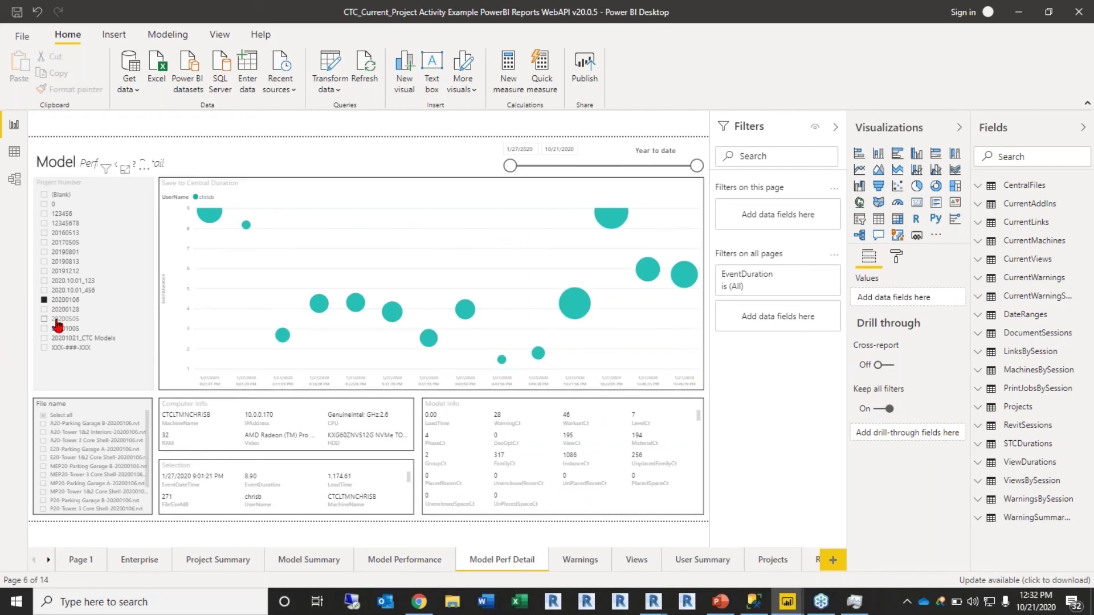
click(598, 563)
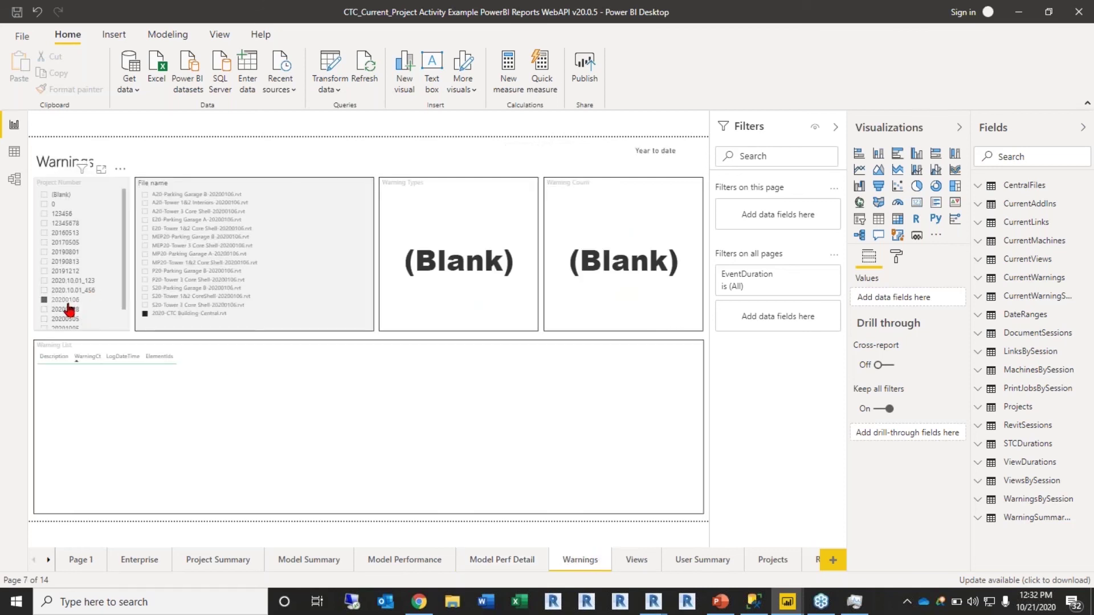
Step: Clear the project filter and view time per view, totalling 1.41 minutes, on the Views page
click(69, 310)
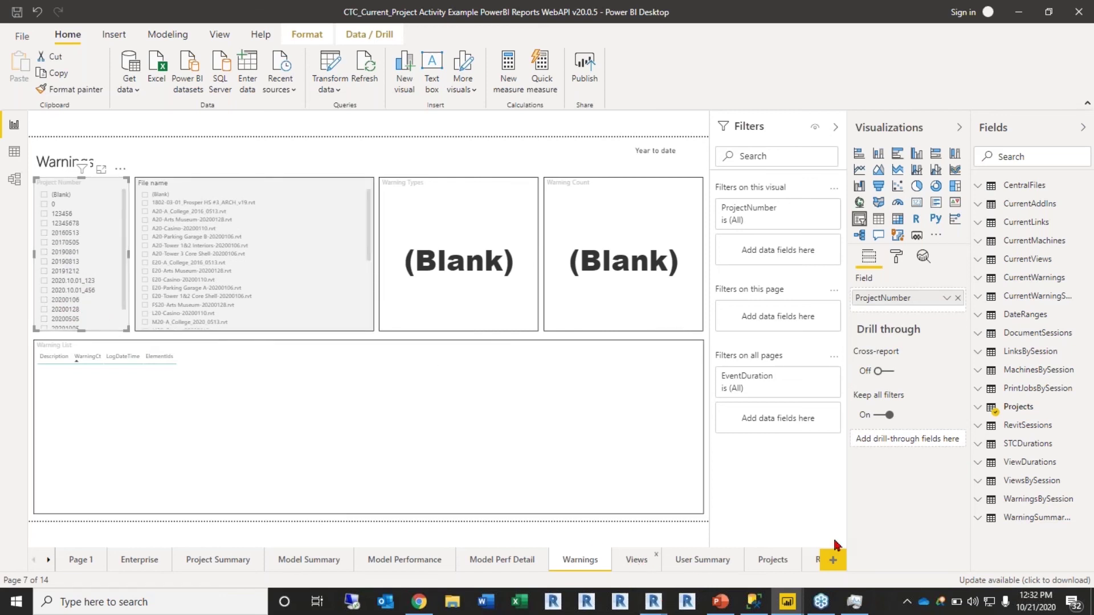
click(637, 559)
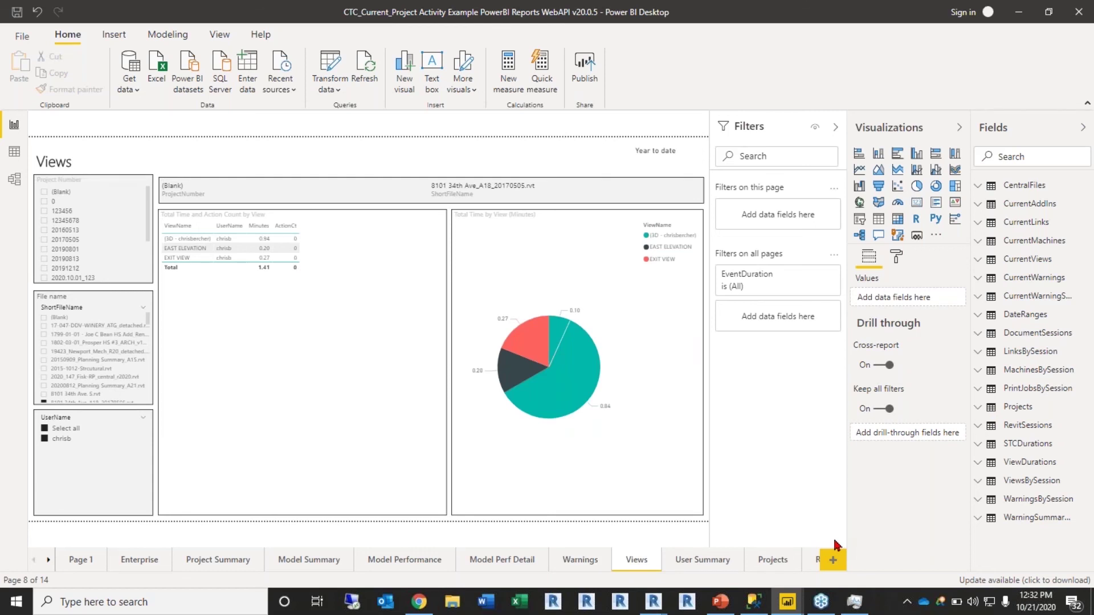
mouse_move(799, 603)
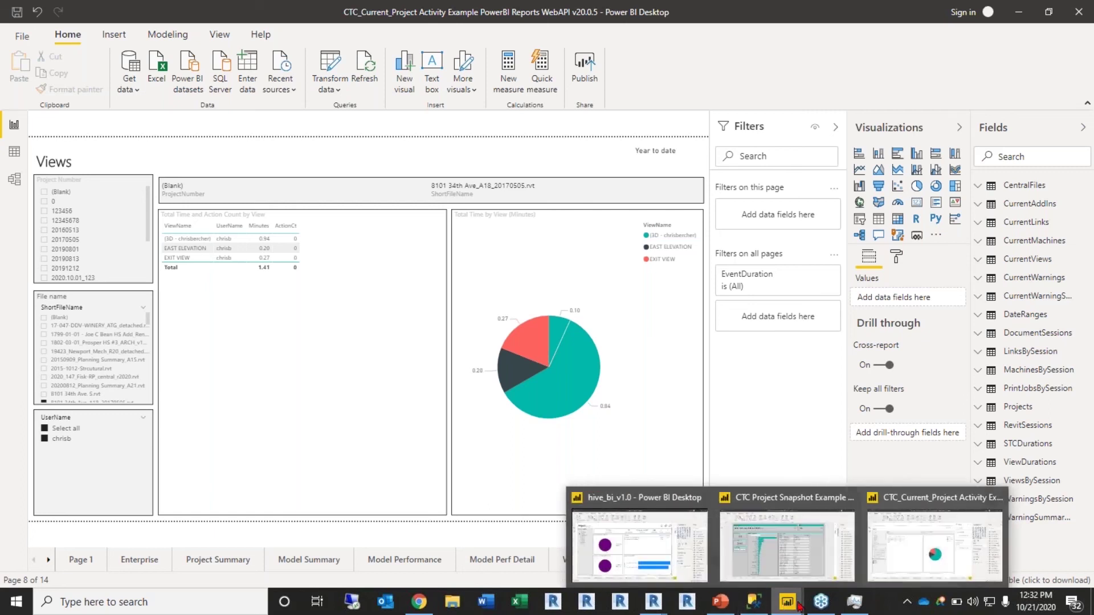
Step: Cycle through the Snapshot and hive_bi_v1.0 report windows to reach the HIVE home page in Chrome
click(789, 556)
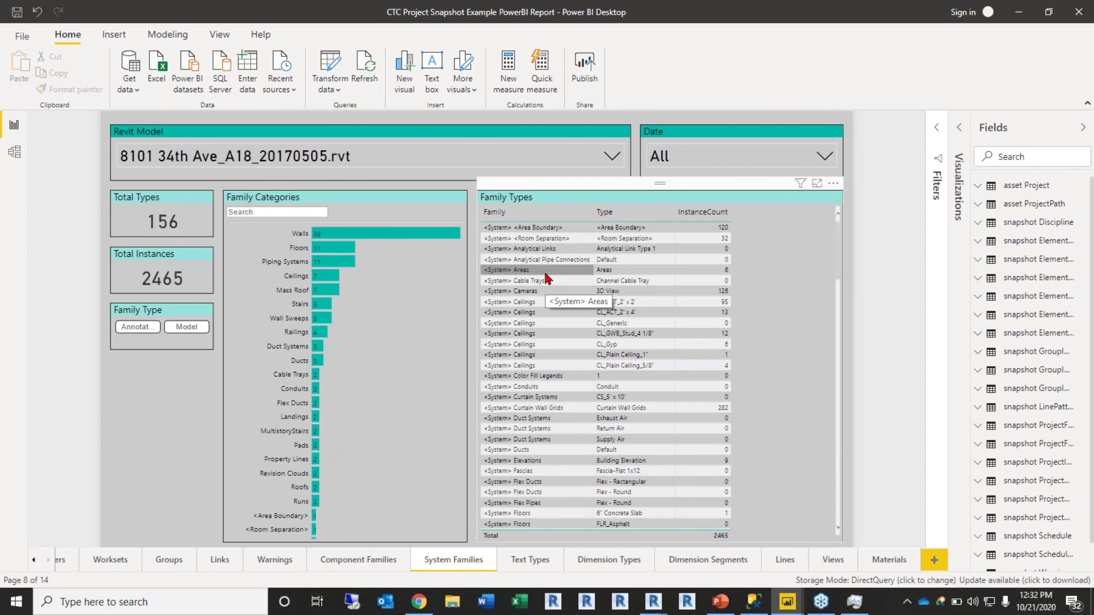
mouse_move(795, 609)
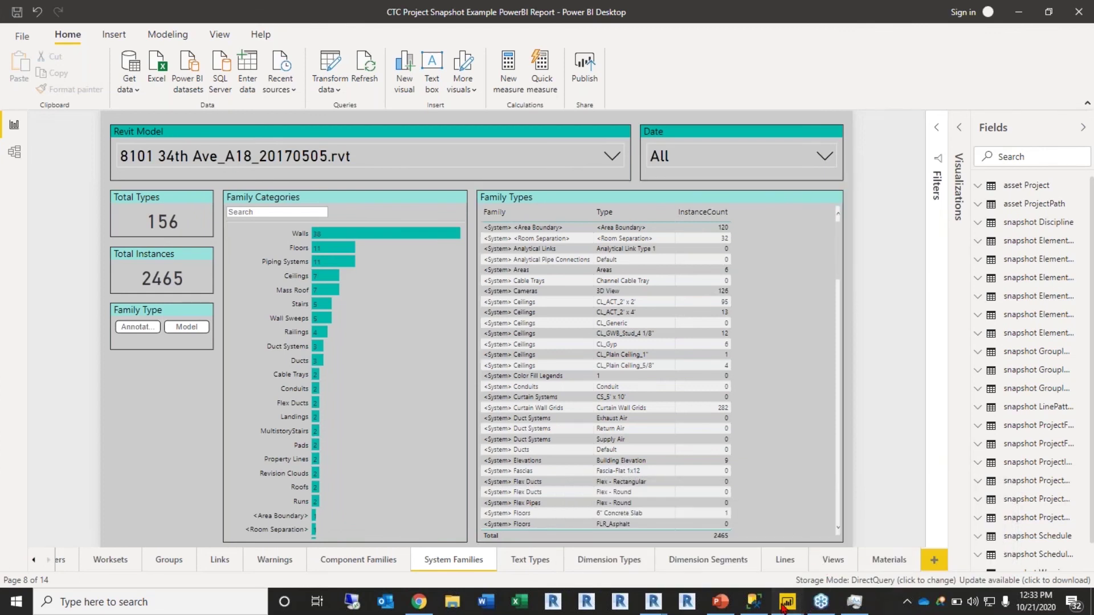
click(644, 544)
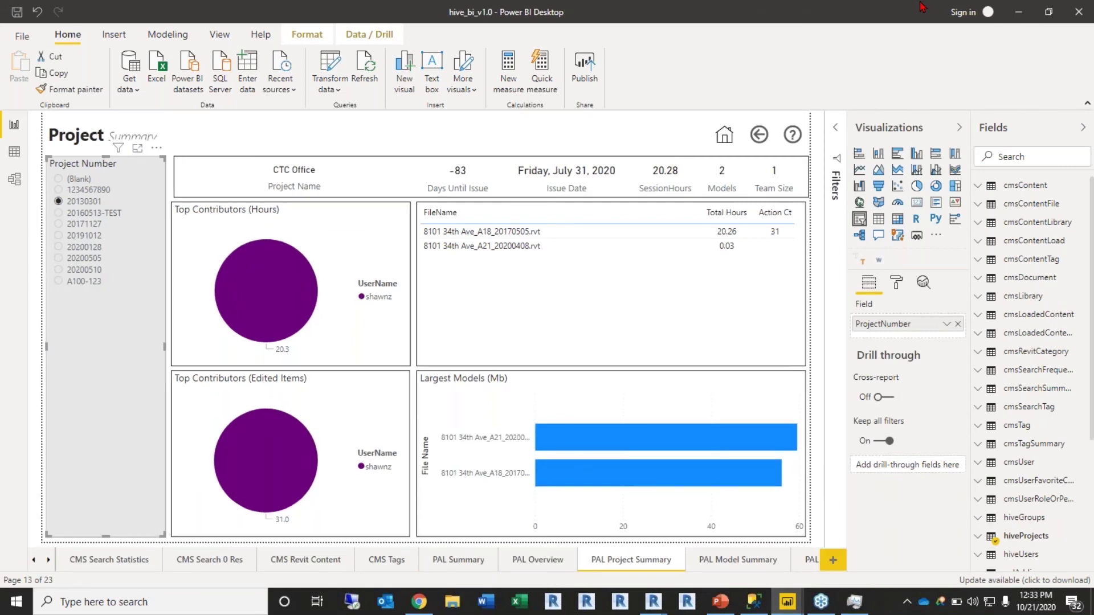
click(419, 602)
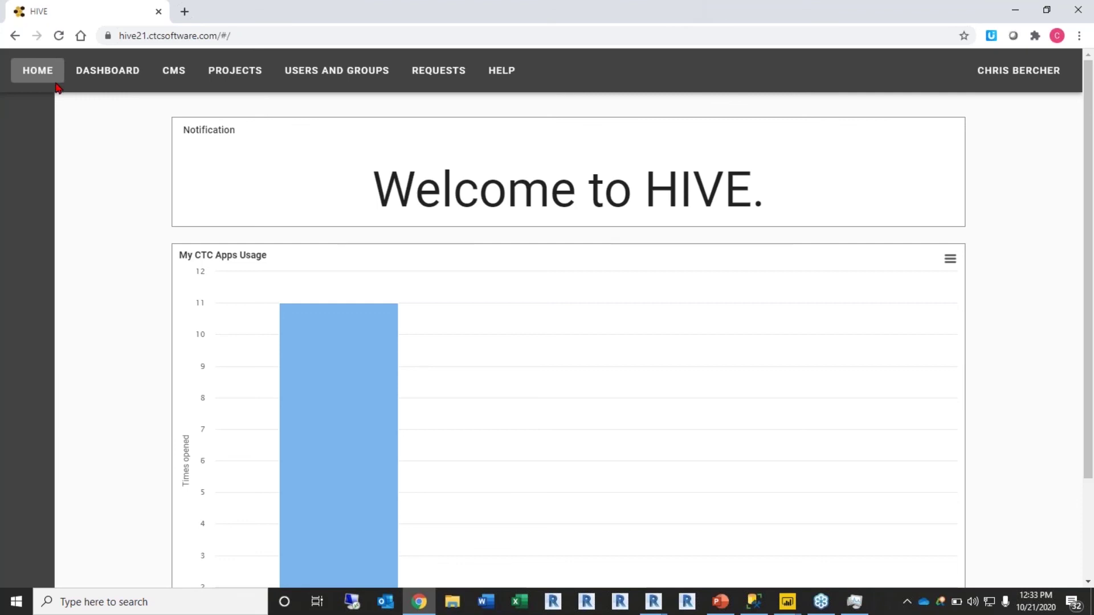
Step: Open the HIVE dashboard's Projects Overview page
click(133, 74)
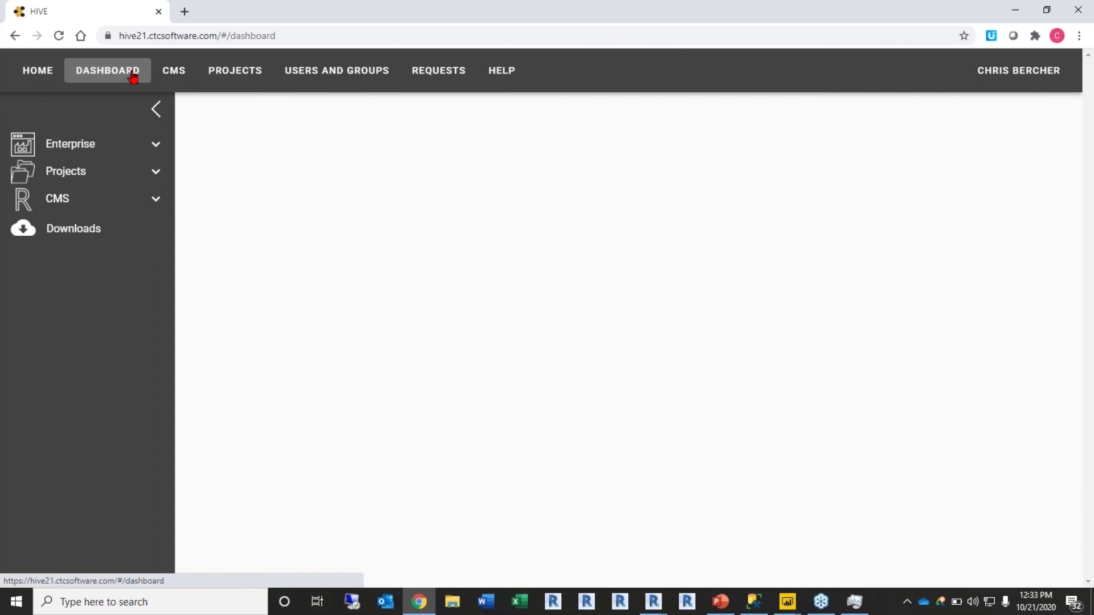
click(82, 173)
click(114, 209)
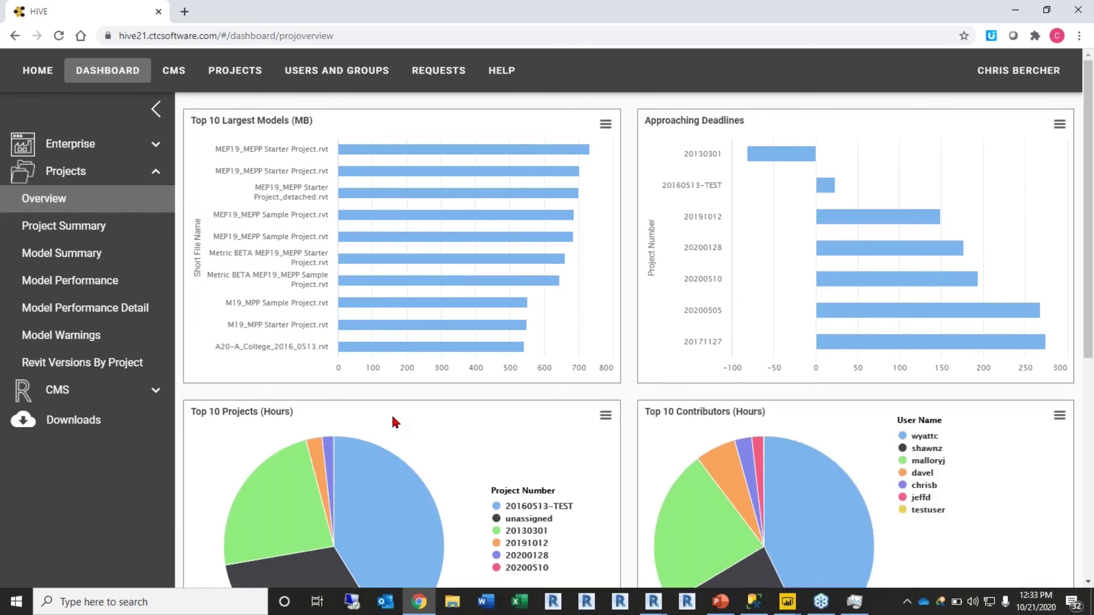
scroll(399, 421, down, 2)
scroll(490, 398, up, 2)
Step: Review a project's Project Summary dashboard, then return to the Power BI report window
click(103, 239)
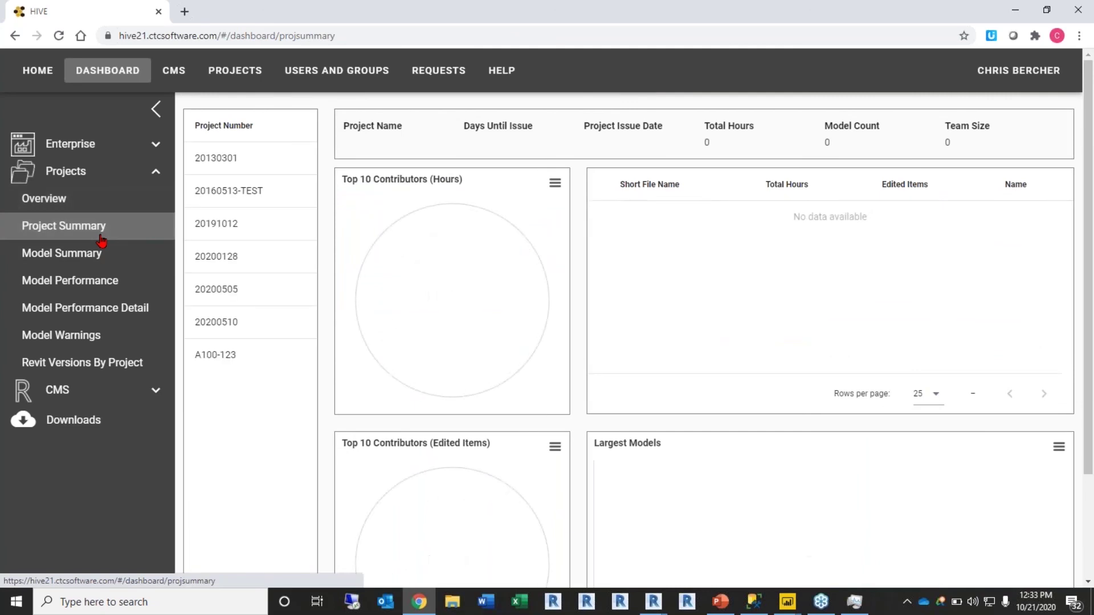
click(253, 291)
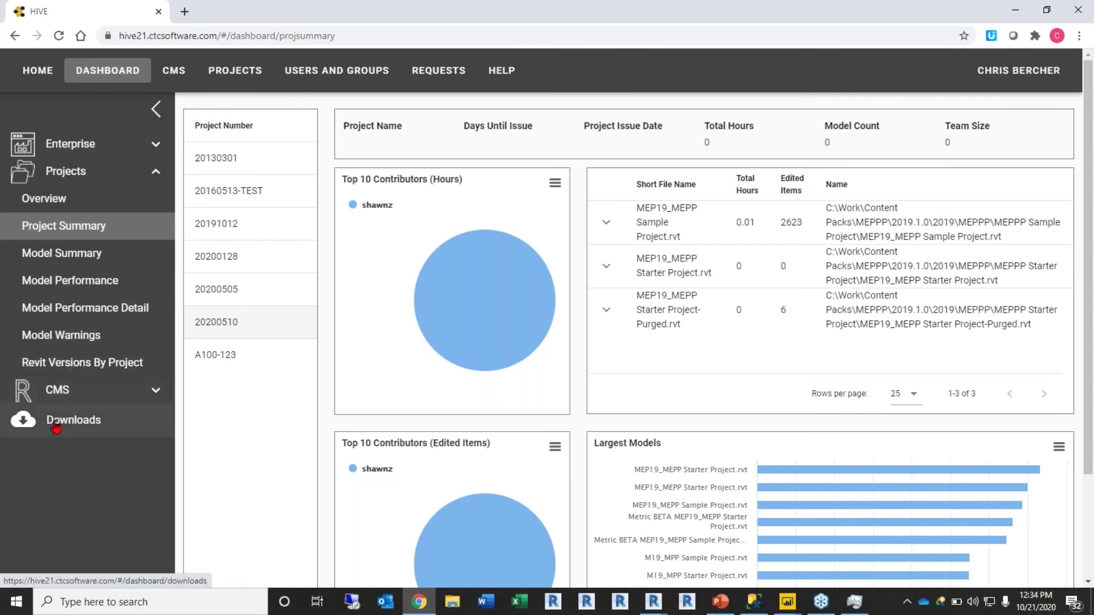
mouse_move(788, 602)
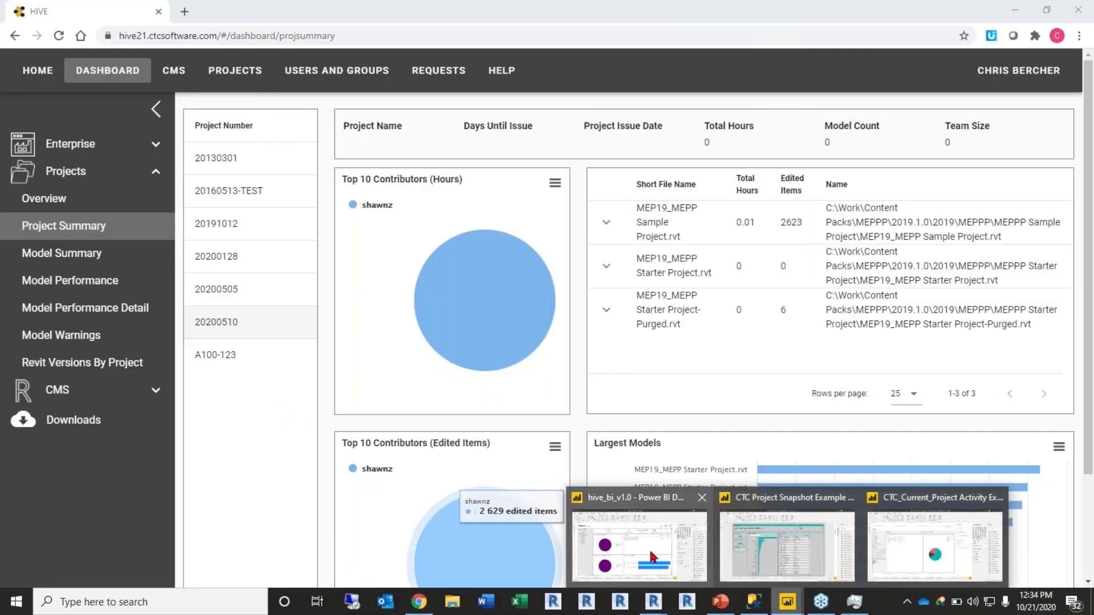
click(653, 556)
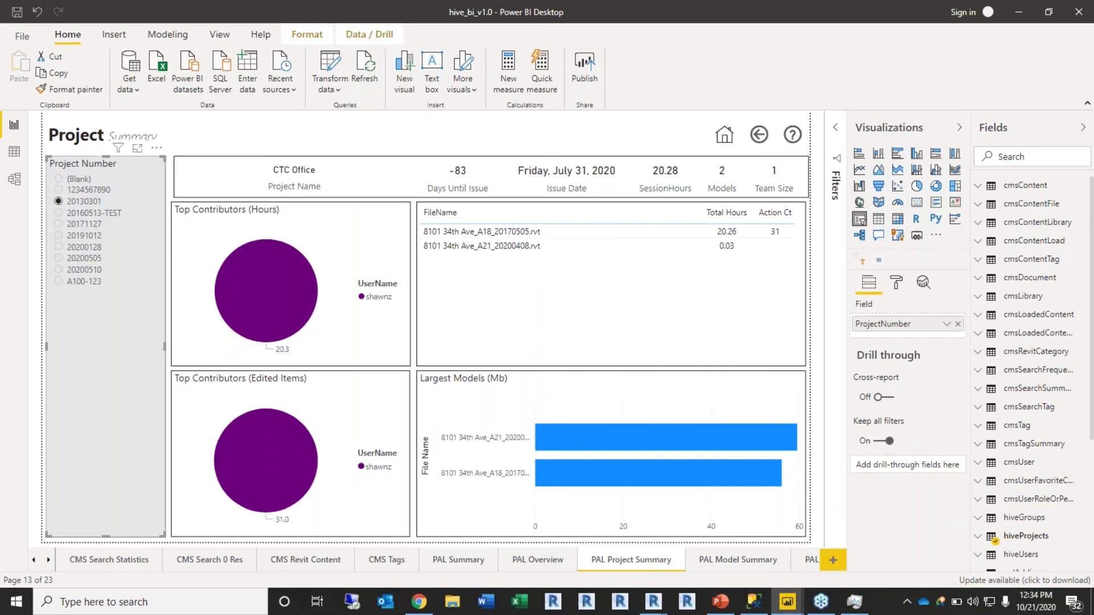
Step: Browse the table of contents and Enterprise Users pages, ending on the PAL Summary page
click(36, 559)
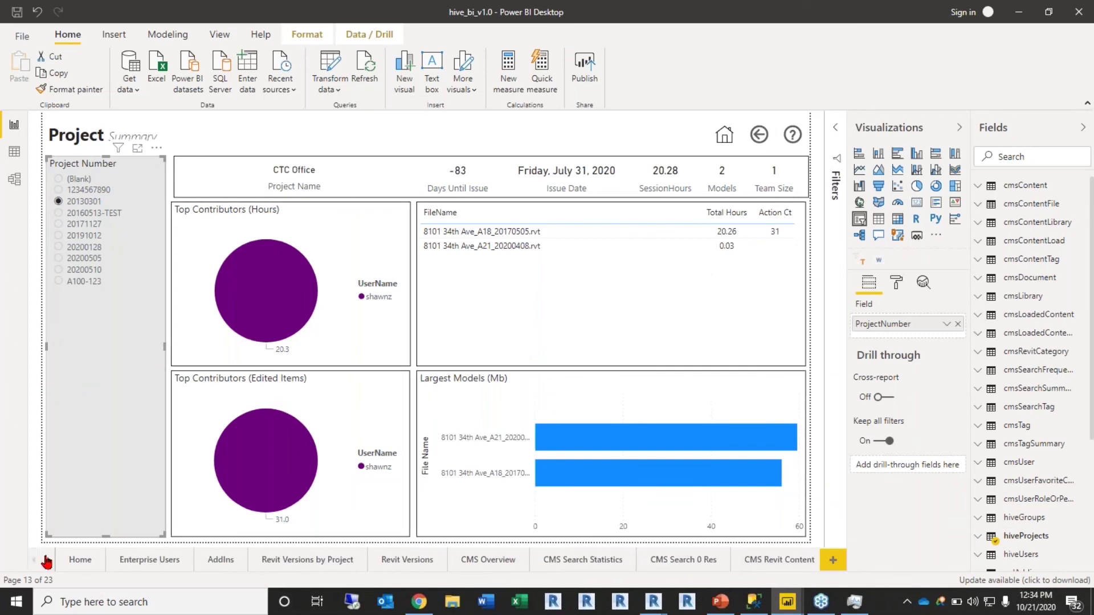
click(83, 560)
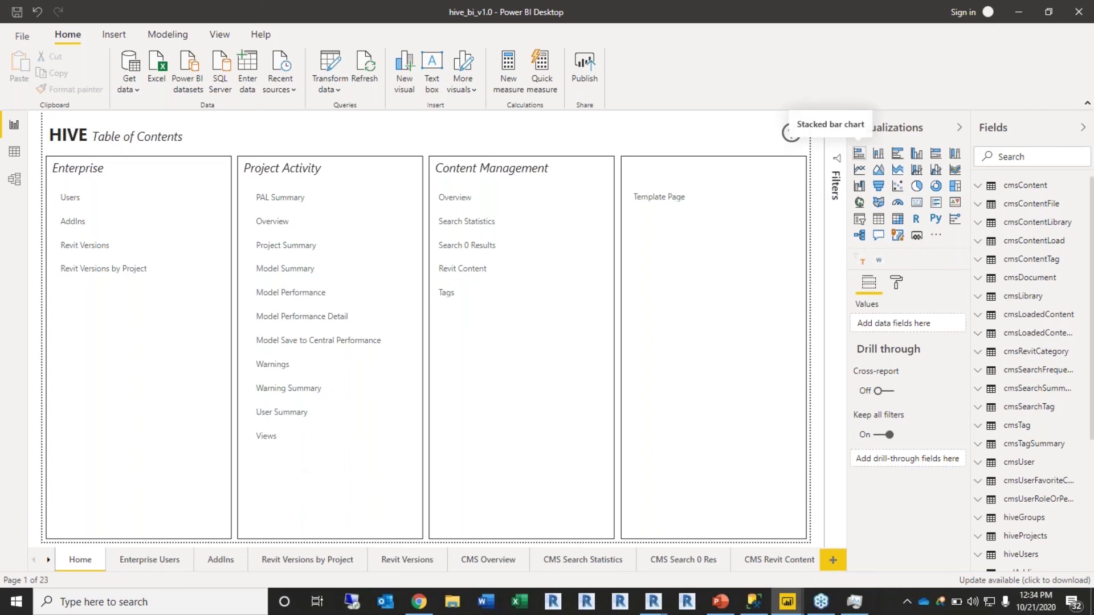
click(152, 559)
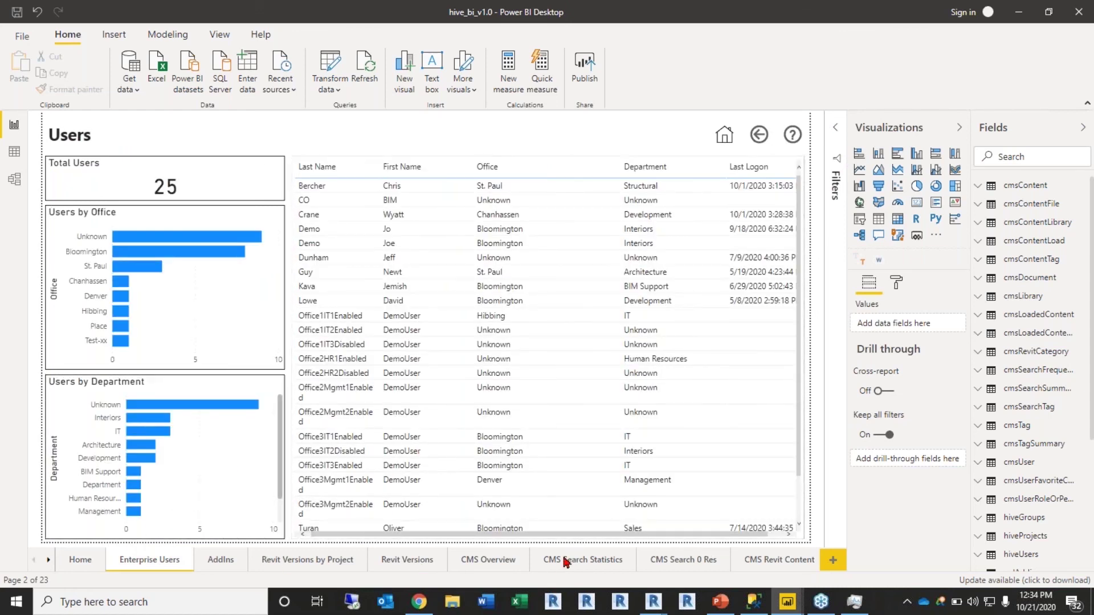
click(49, 563)
click(49, 563)
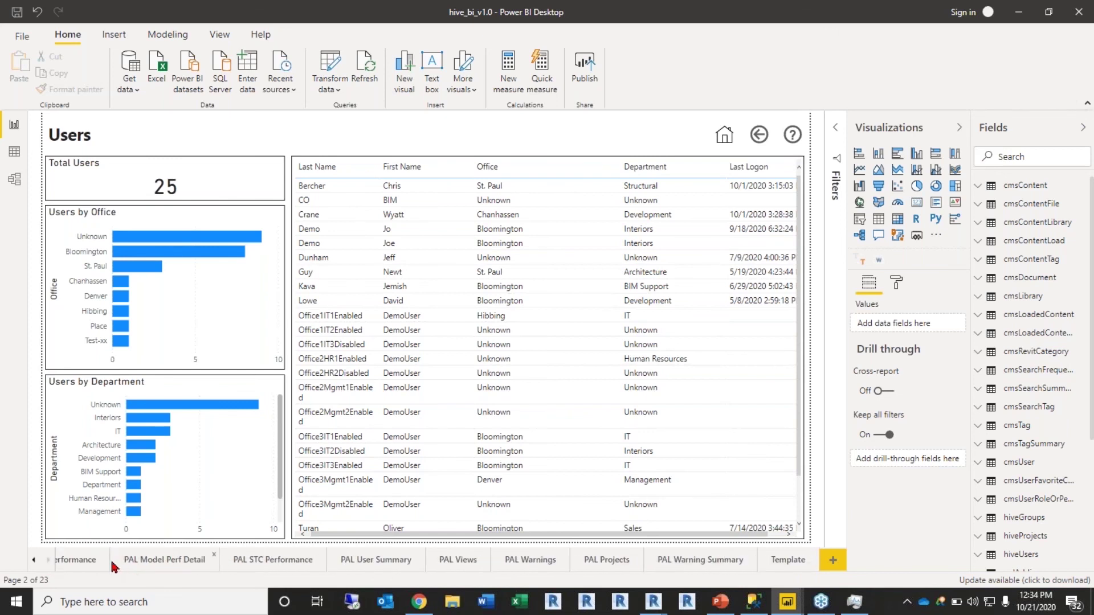
click(33, 561)
click(34, 560)
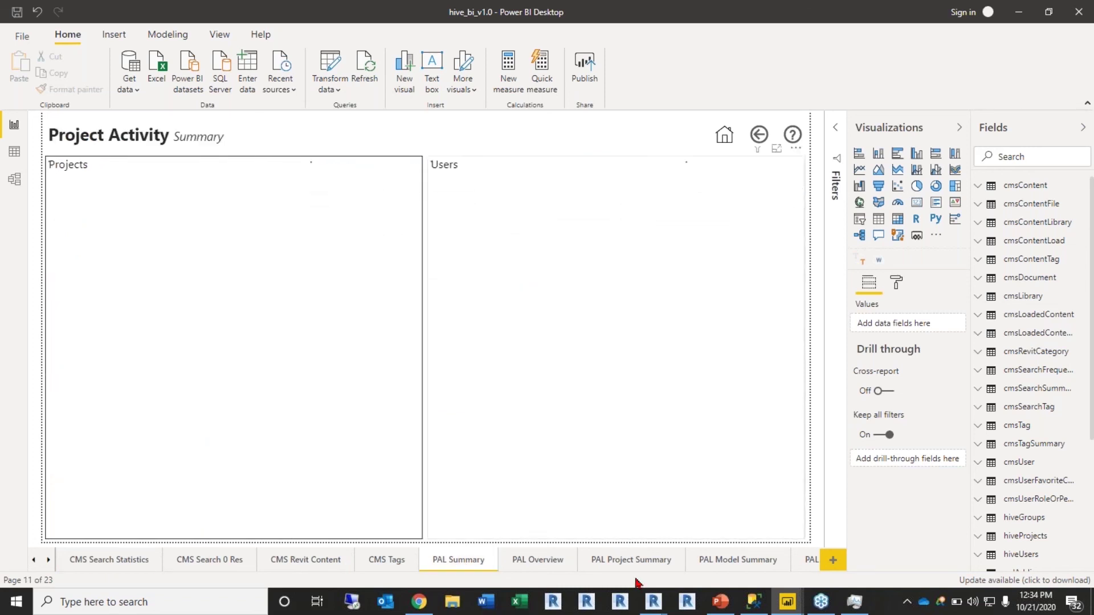
Step: Filter the PAL Project Summary to project 20200128 (Arts Museum), then view its Model Summary page
click(550, 560)
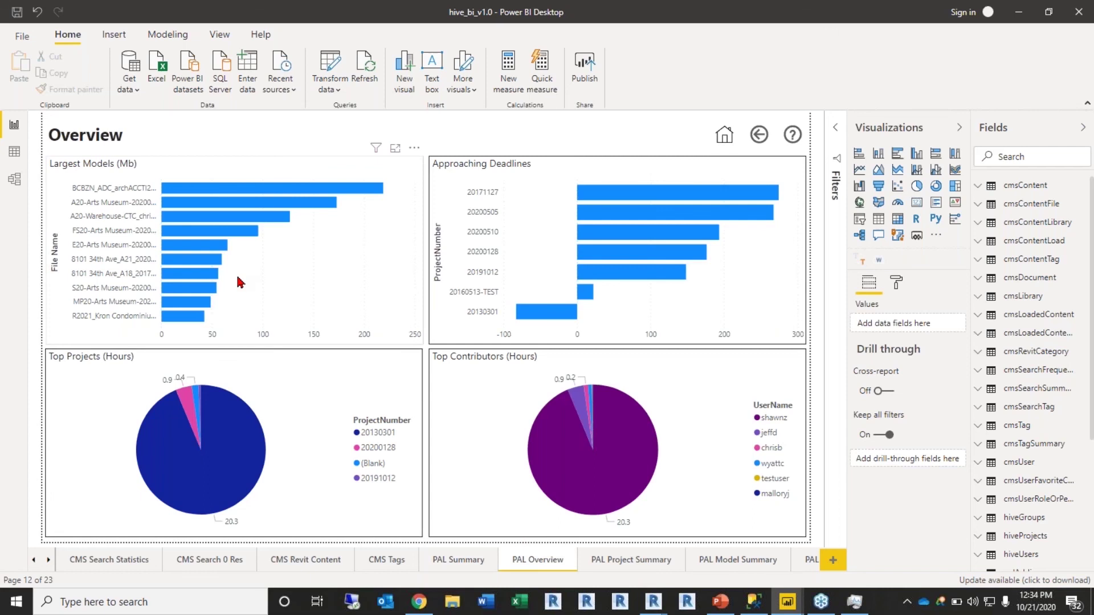
click(606, 563)
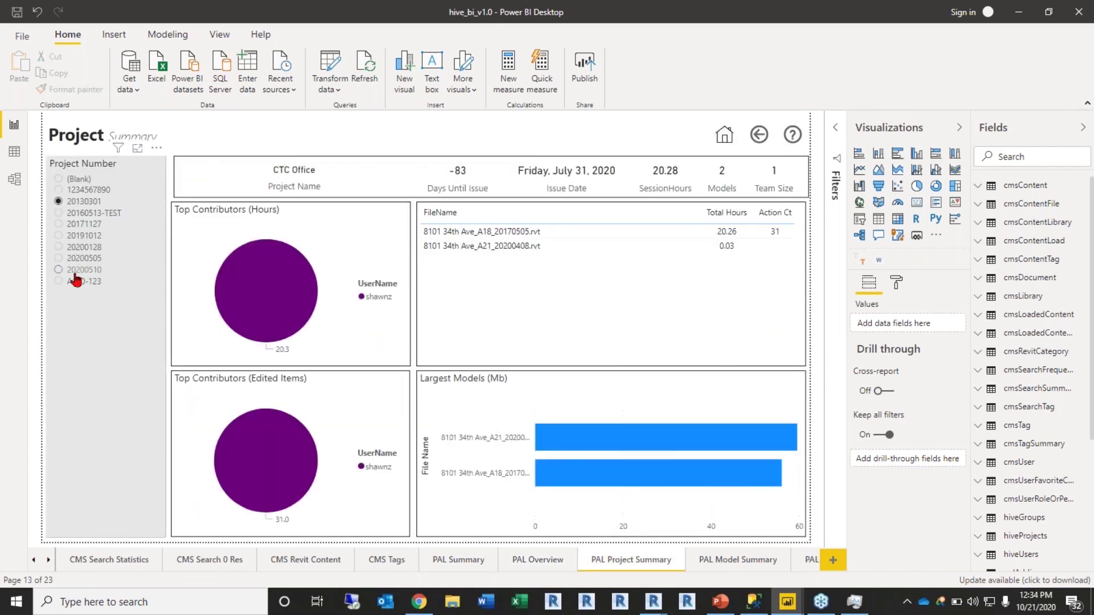
click(82, 273)
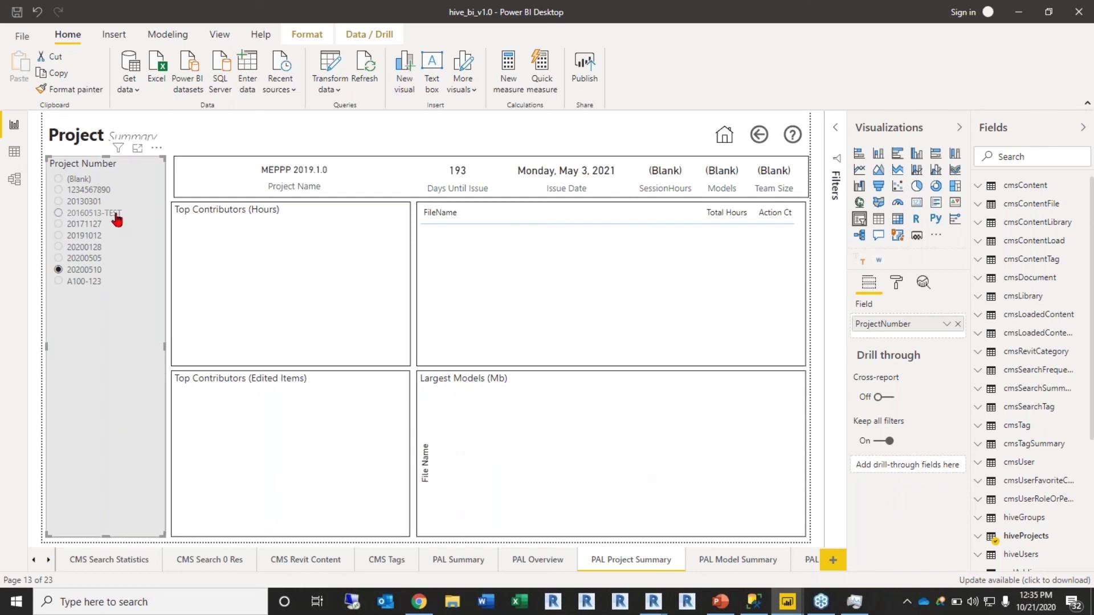
click(87, 245)
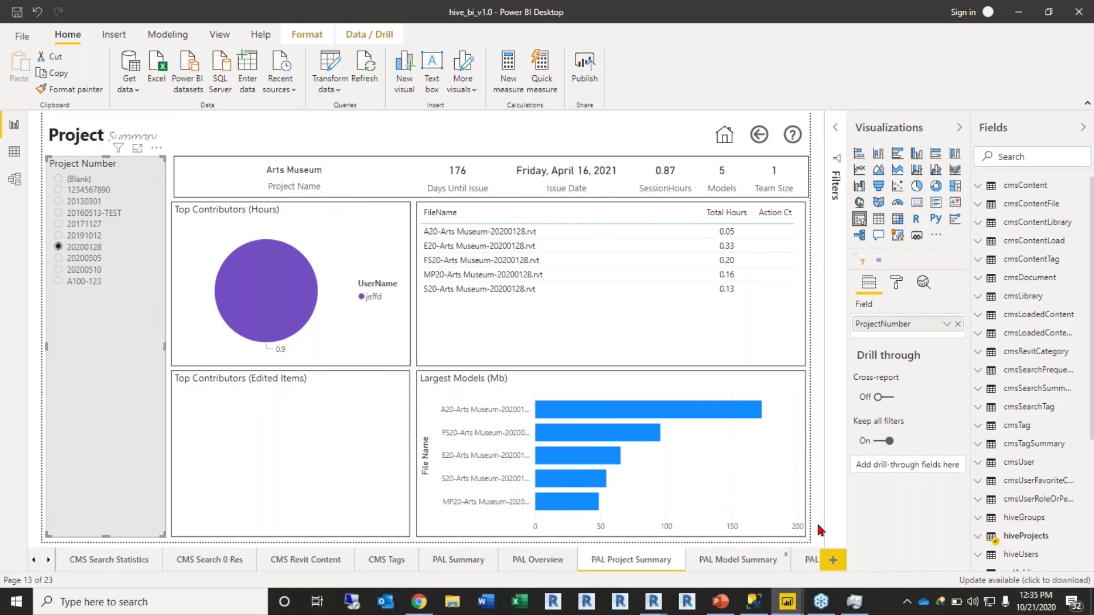
click(741, 559)
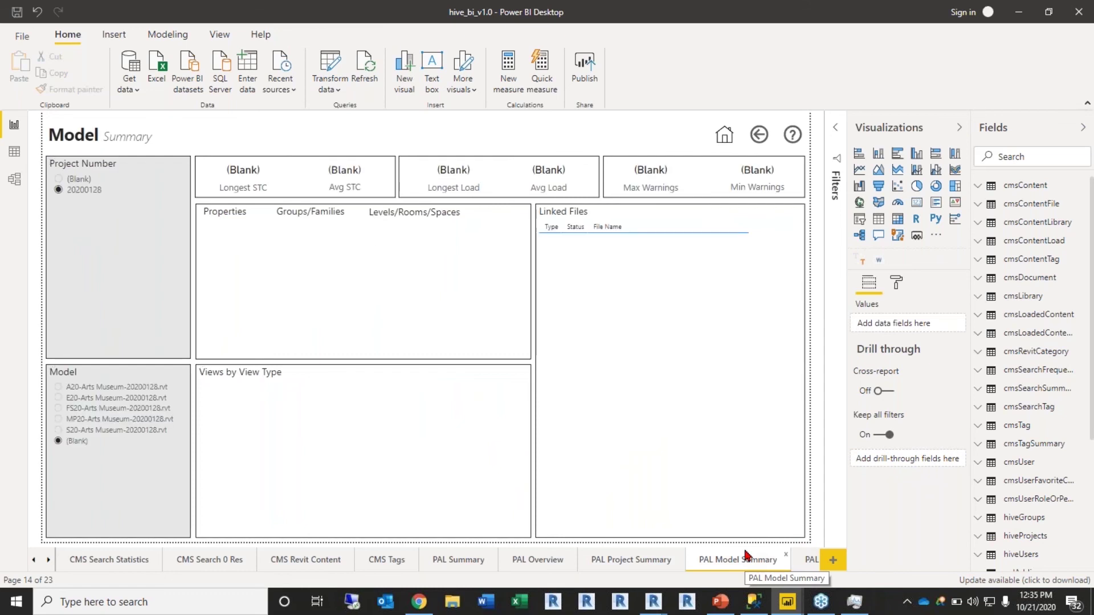
Step: Filter the Model Summary to A20-Arts Museum-20200128.rvt and view its Model Performance page
click(121, 397)
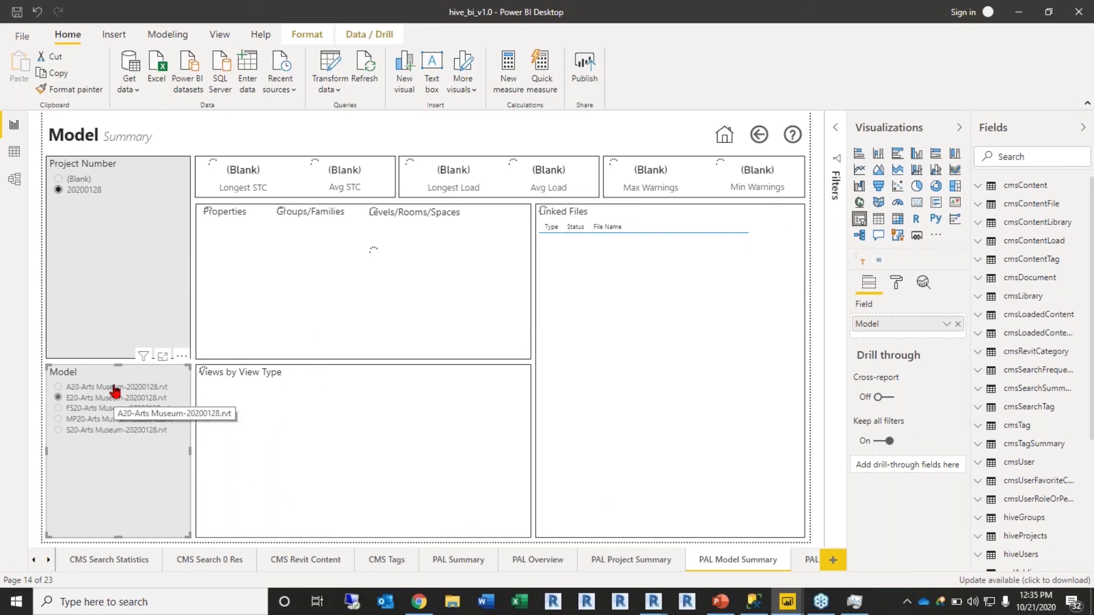
click(115, 387)
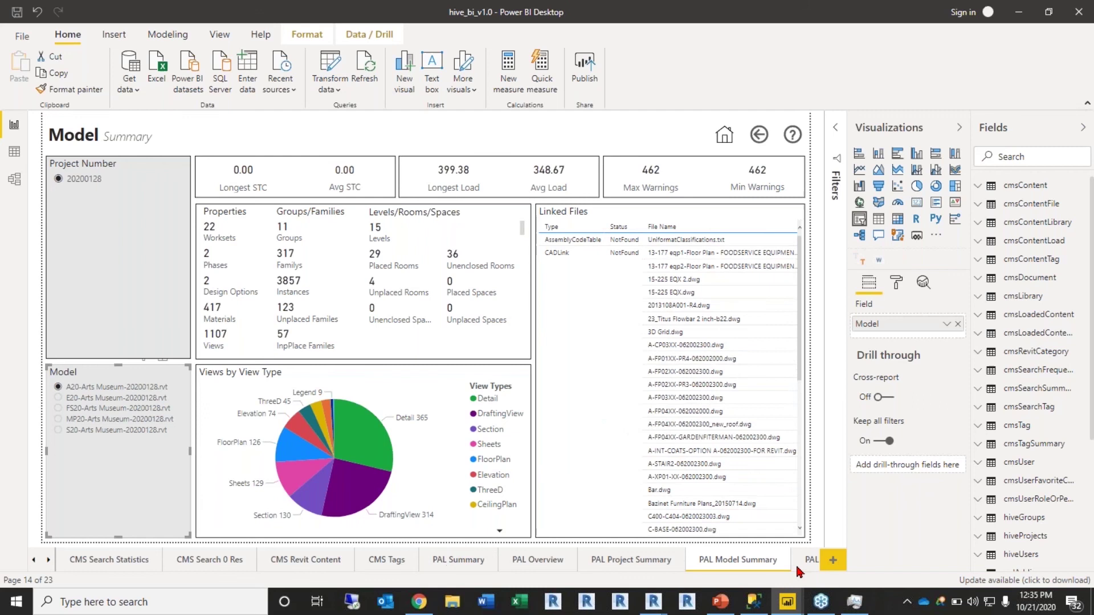
click(49, 560)
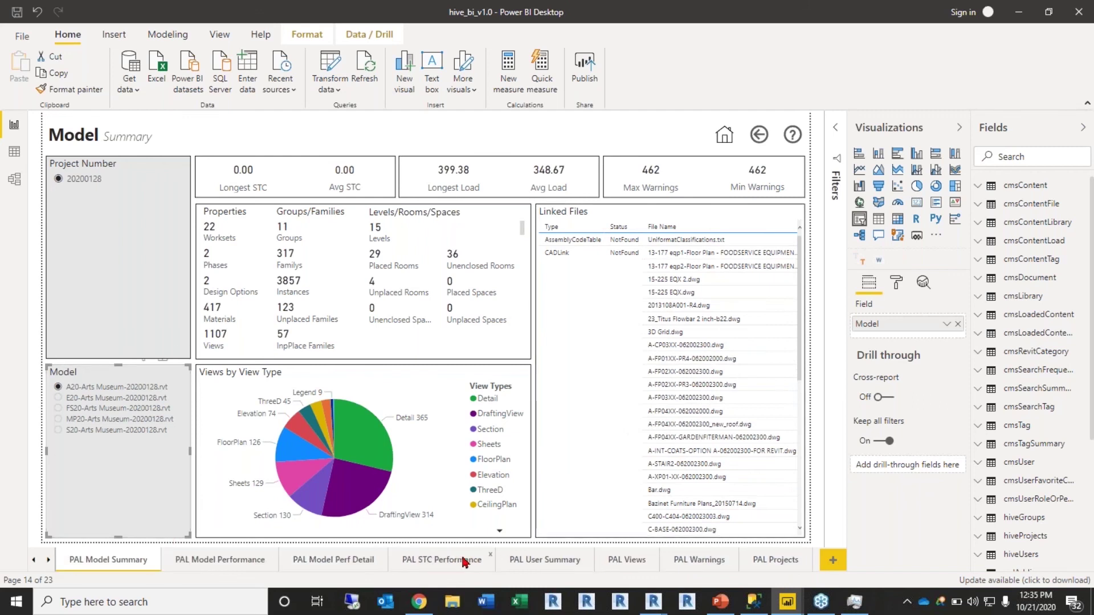
click(207, 565)
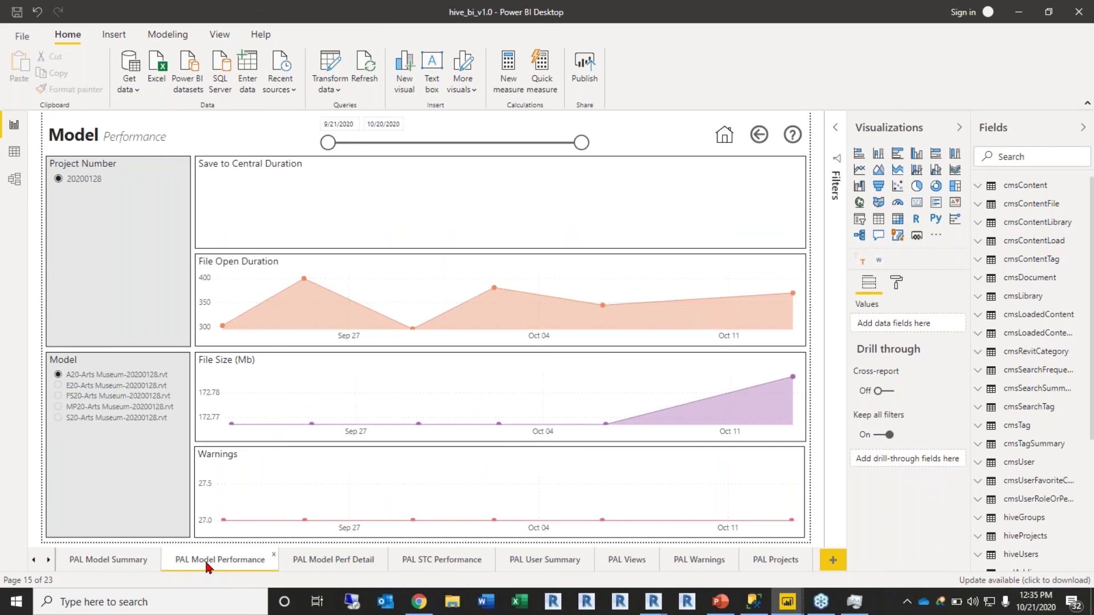
Step: Review the PAL Model Perf Detail and STC Performance pages, then return to PowerPoint
click(331, 559)
click(426, 563)
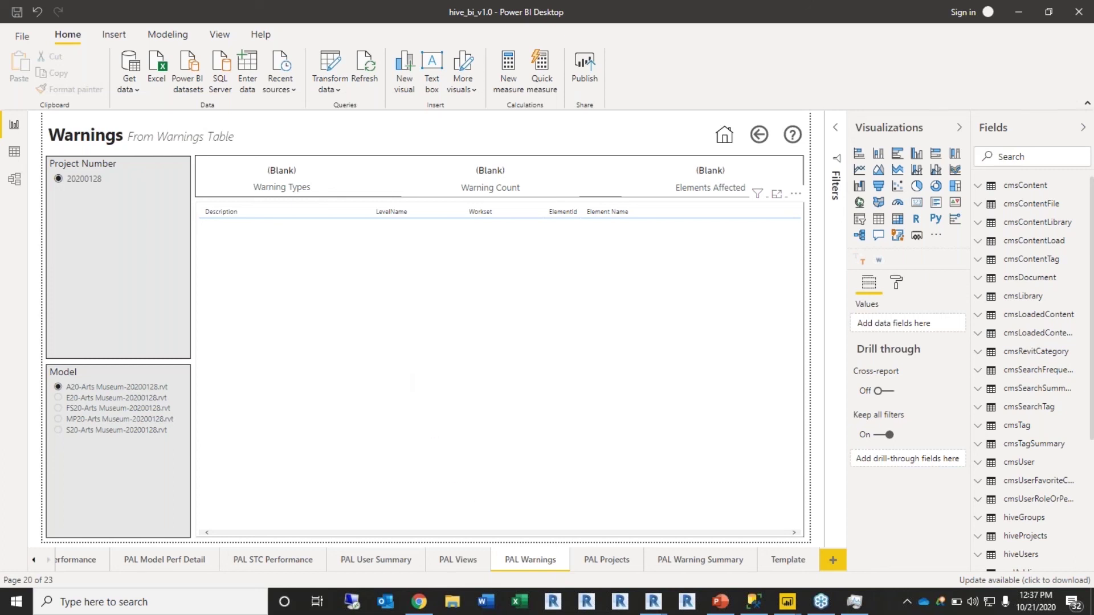
click(720, 602)
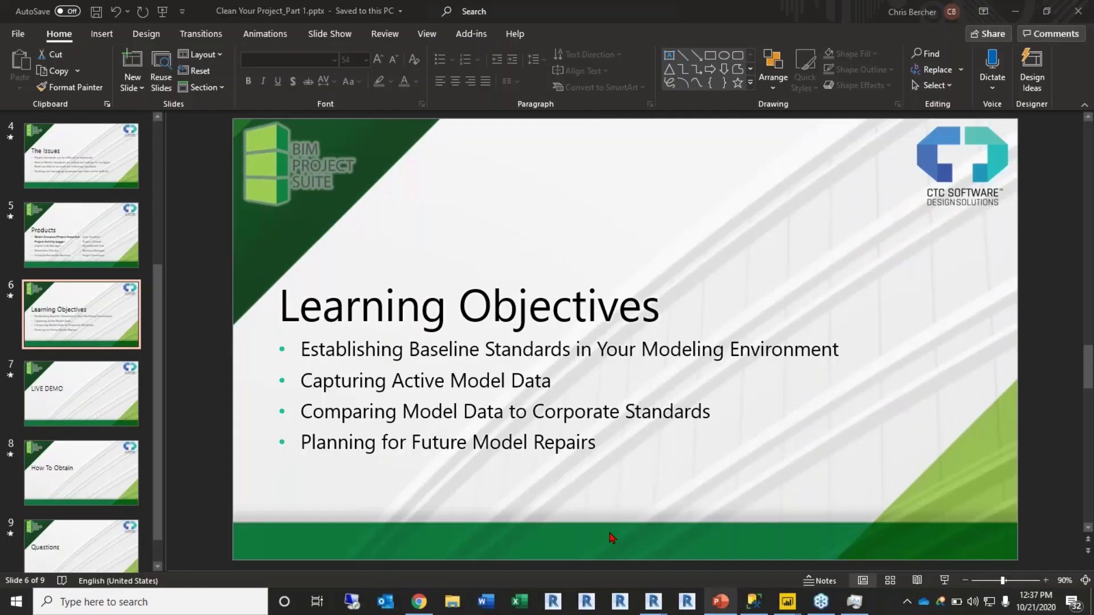
Step: Show slide 5, Products, listing the BIM Project Suite tools
click(64, 244)
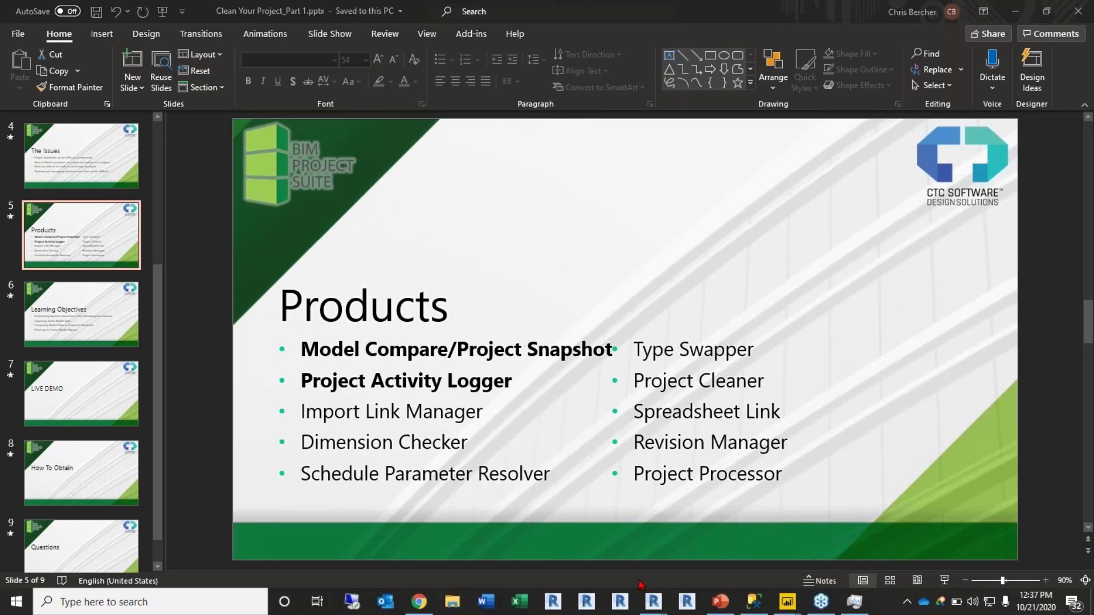
Step: Bring Revit forward and close the Edit Filters dialog and Project Snapshot Exporter window
mouse_move(654, 602)
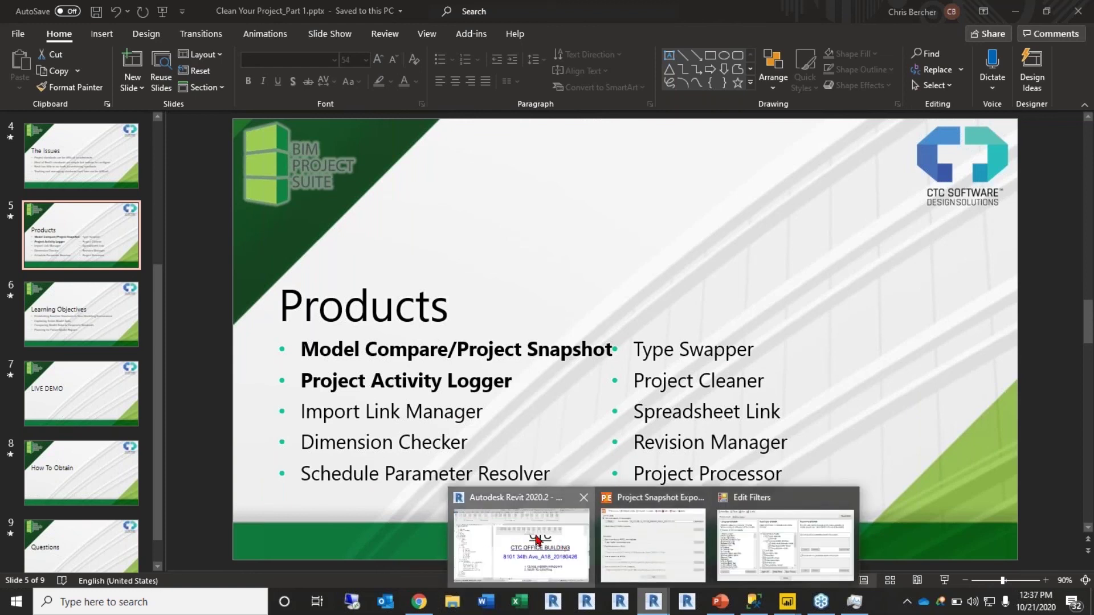
click(551, 543)
click(848, 116)
click(822, 70)
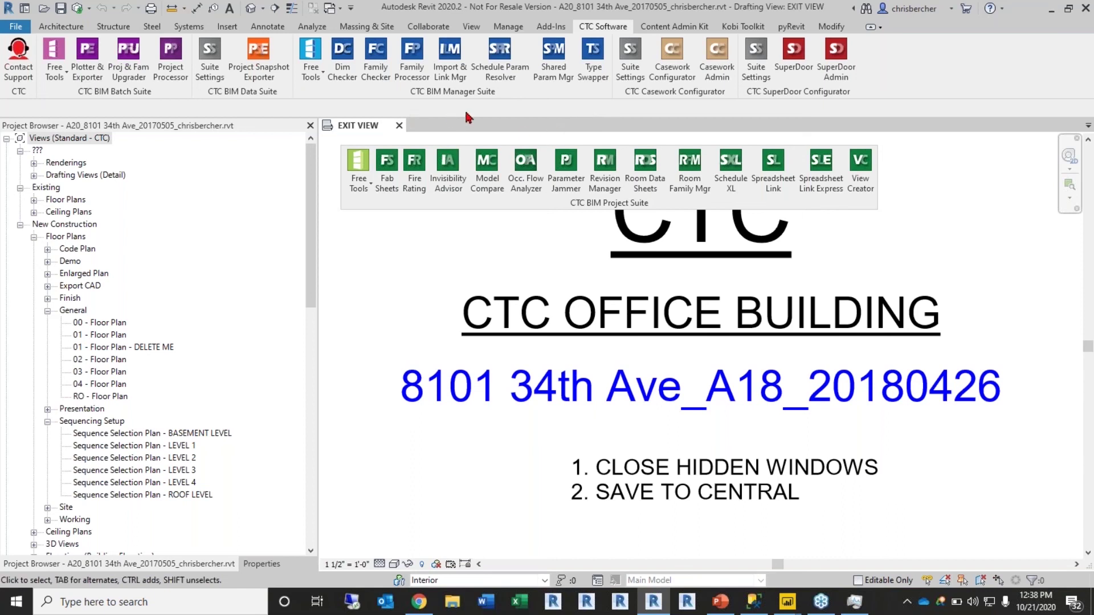
Step: Briefly view Model Compare, then launch the Project Snapshot Exporter from the CTC Software ribbon
click(487, 171)
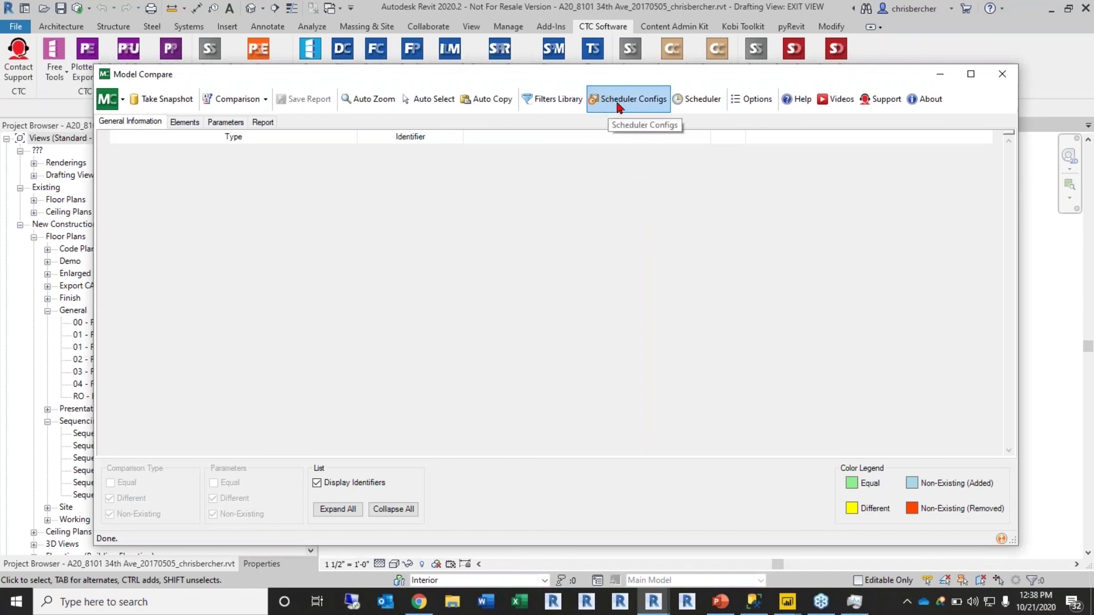
click(1003, 74)
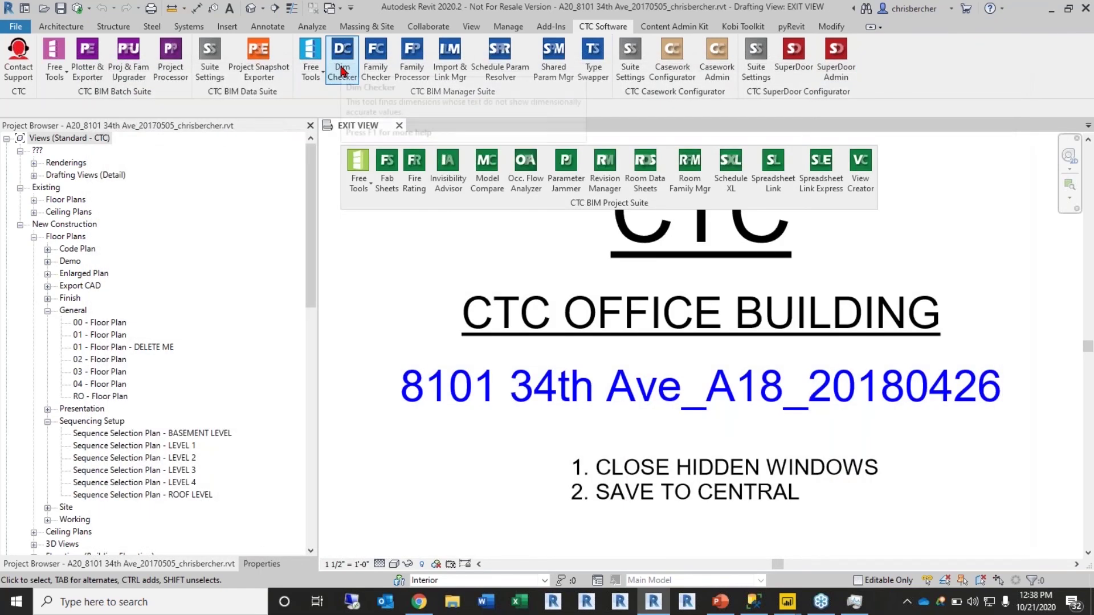
click(258, 57)
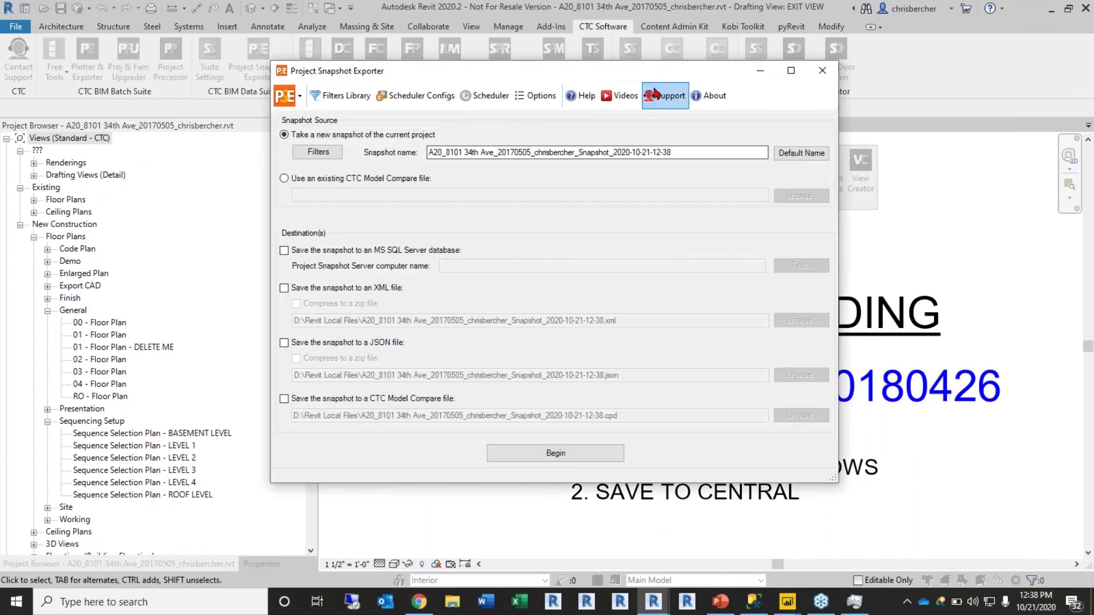
click(509, 95)
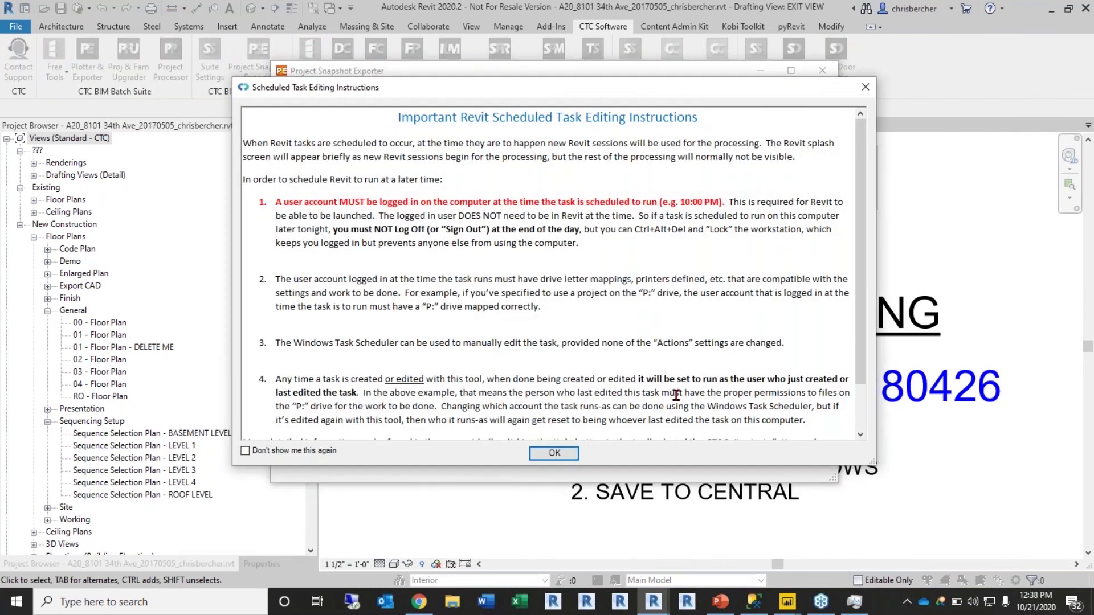
click(554, 453)
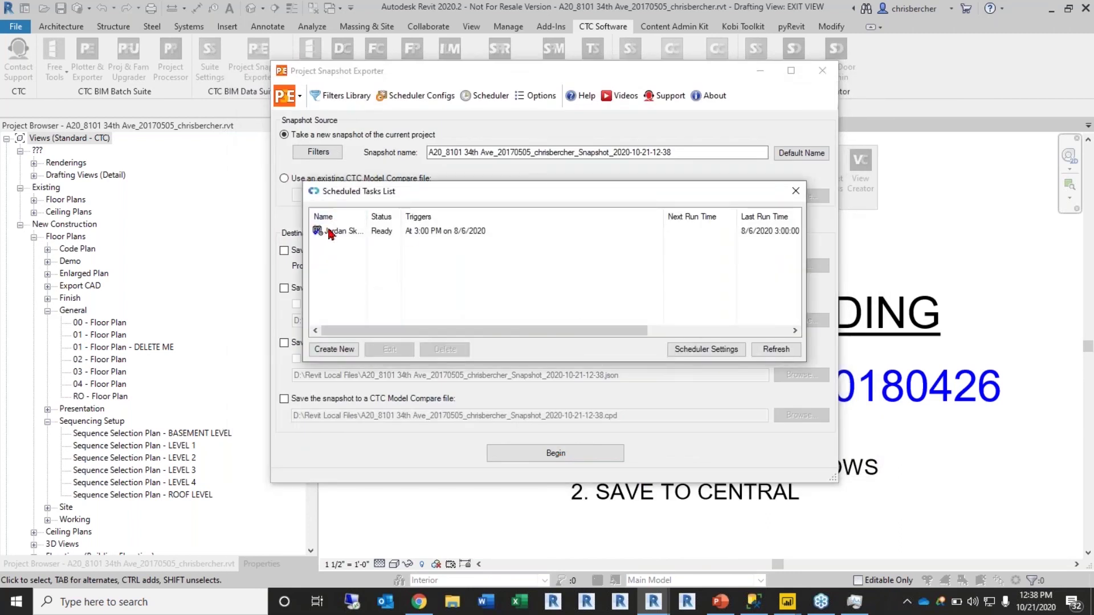
click(334, 231)
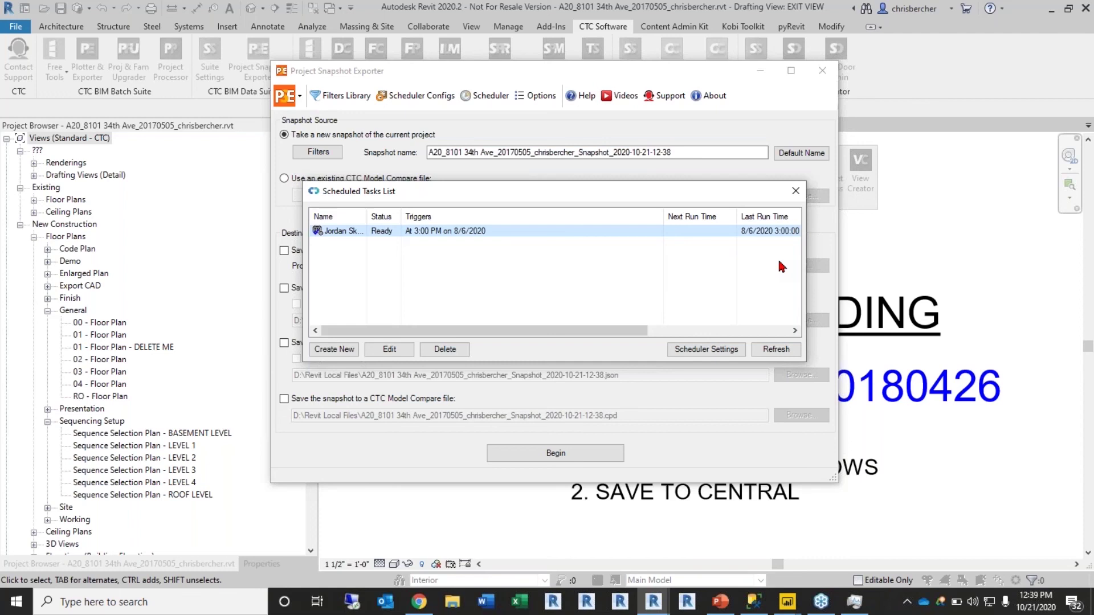
mouse_move(624, 201)
mouse_down()
mouse_move(623, 184)
mouse_move(616, 195)
mouse_up()
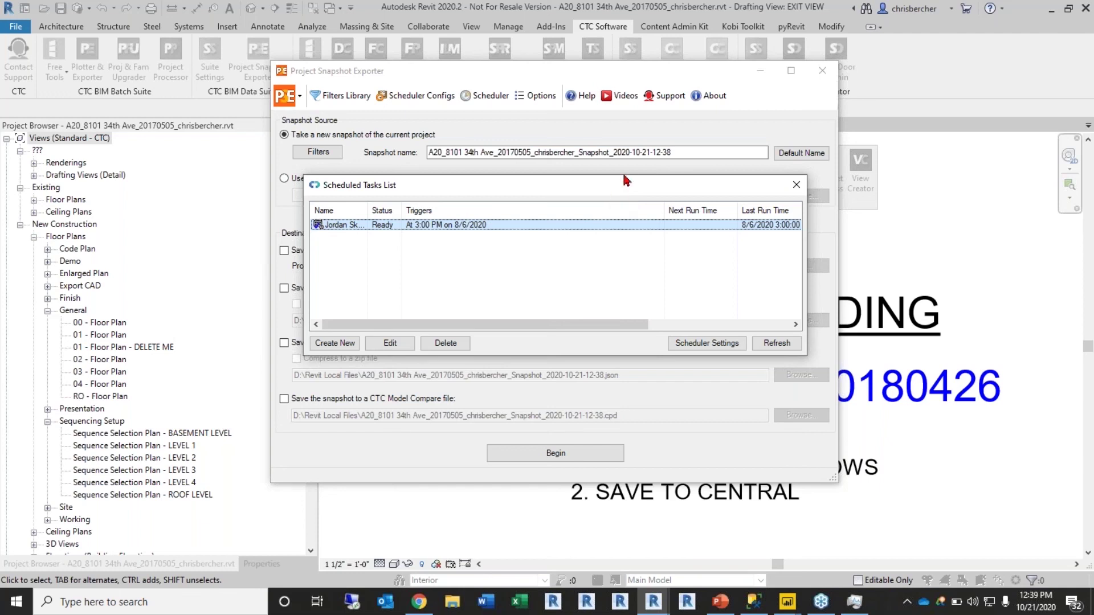
drag(625, 180, 626, 217)
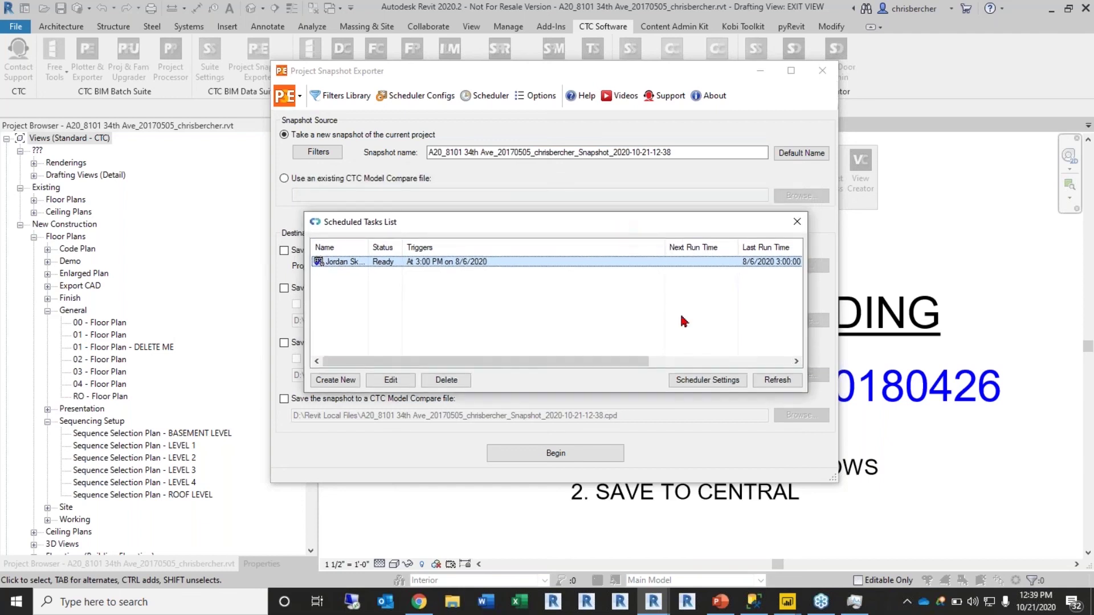
click(797, 223)
mouse_move(674, 85)
mouse_down()
mouse_move(641, 110)
mouse_move(675, 96)
mouse_up()
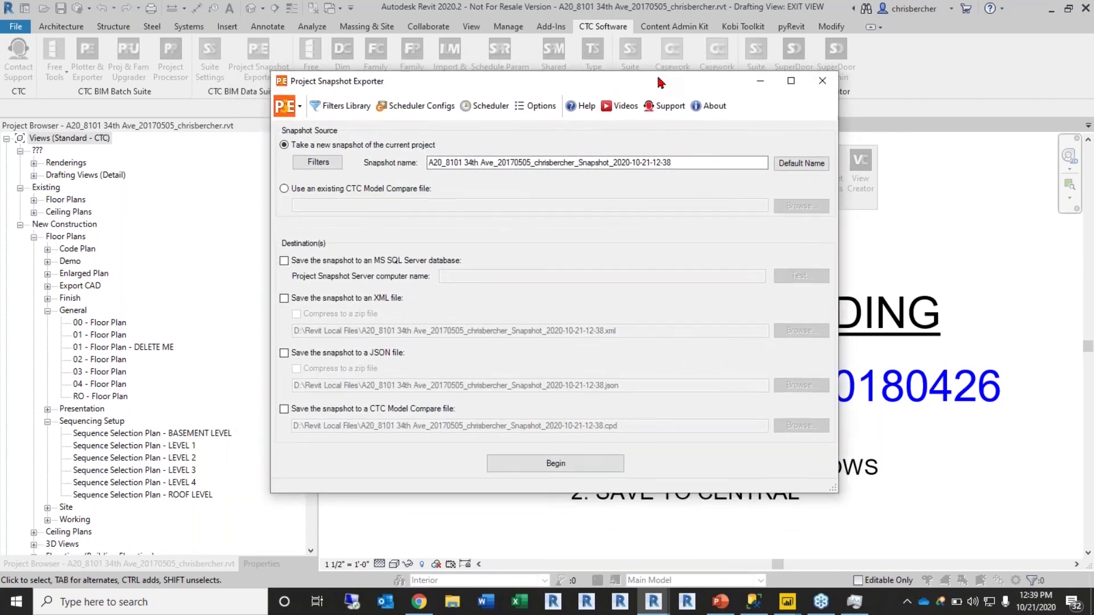